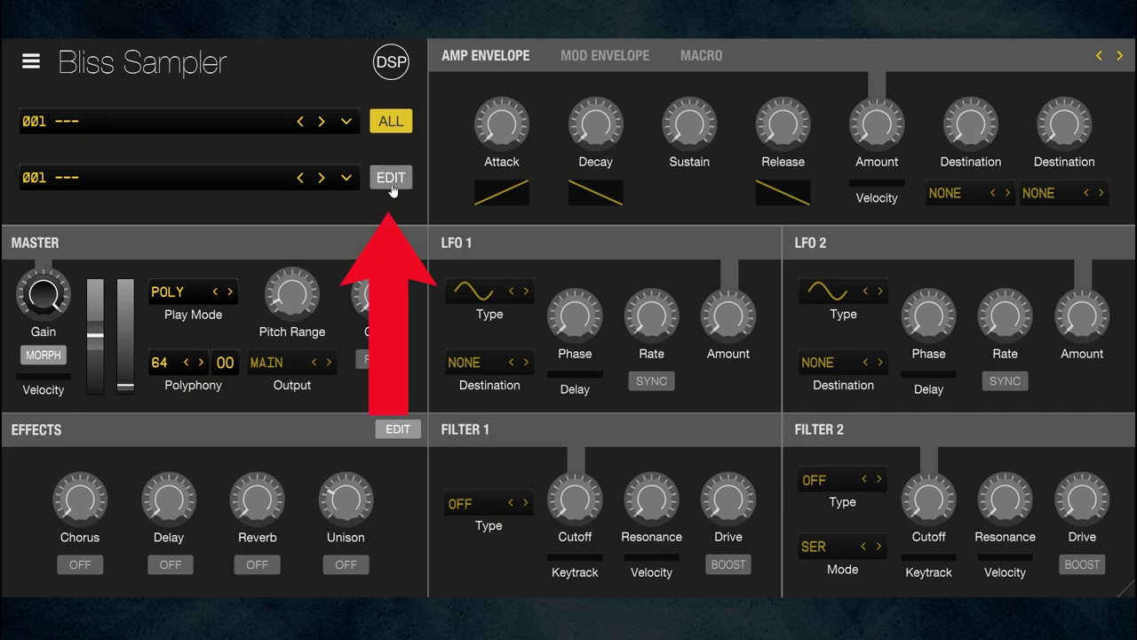
Open the sample editor and load Omnisphere.dll from the vstplugins folder as the instrument for sampling
click(392, 181)
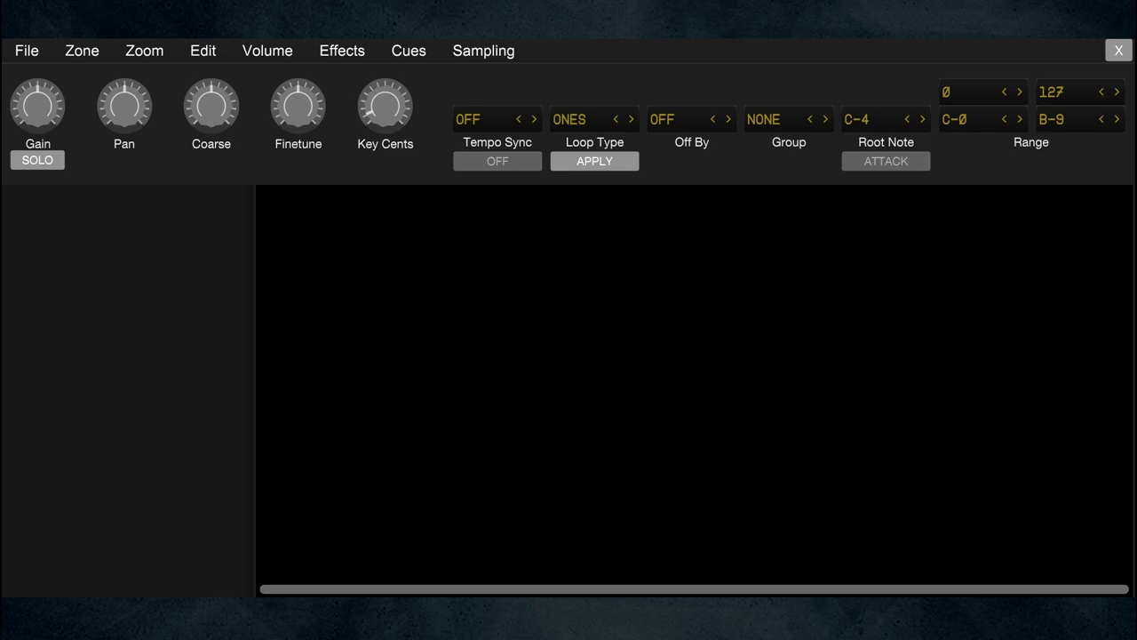
click(484, 55)
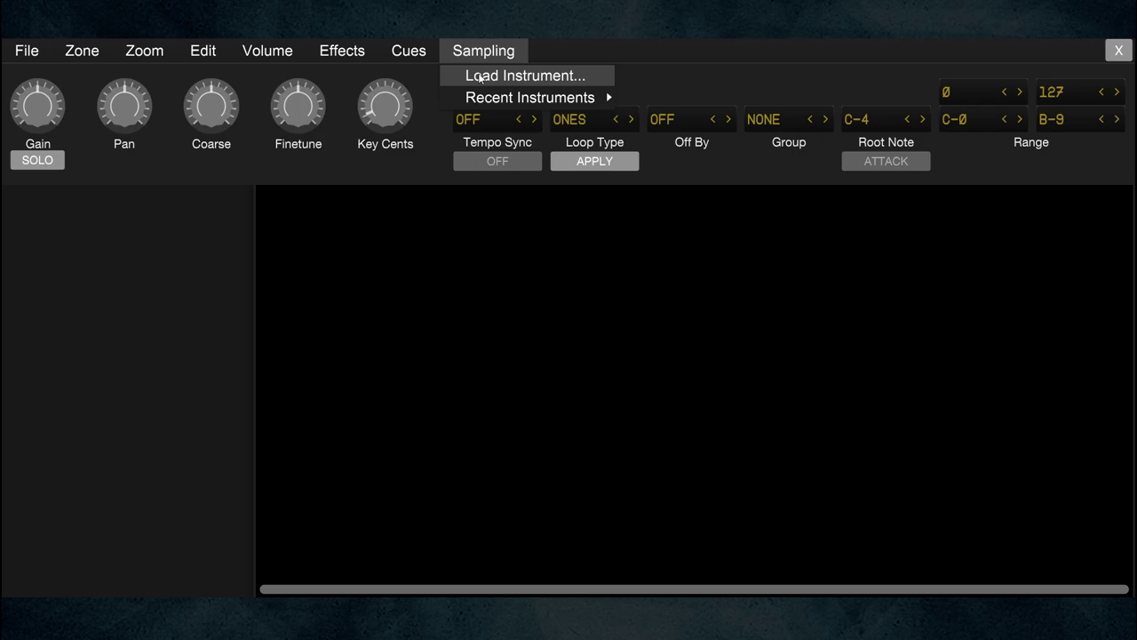
click(479, 77)
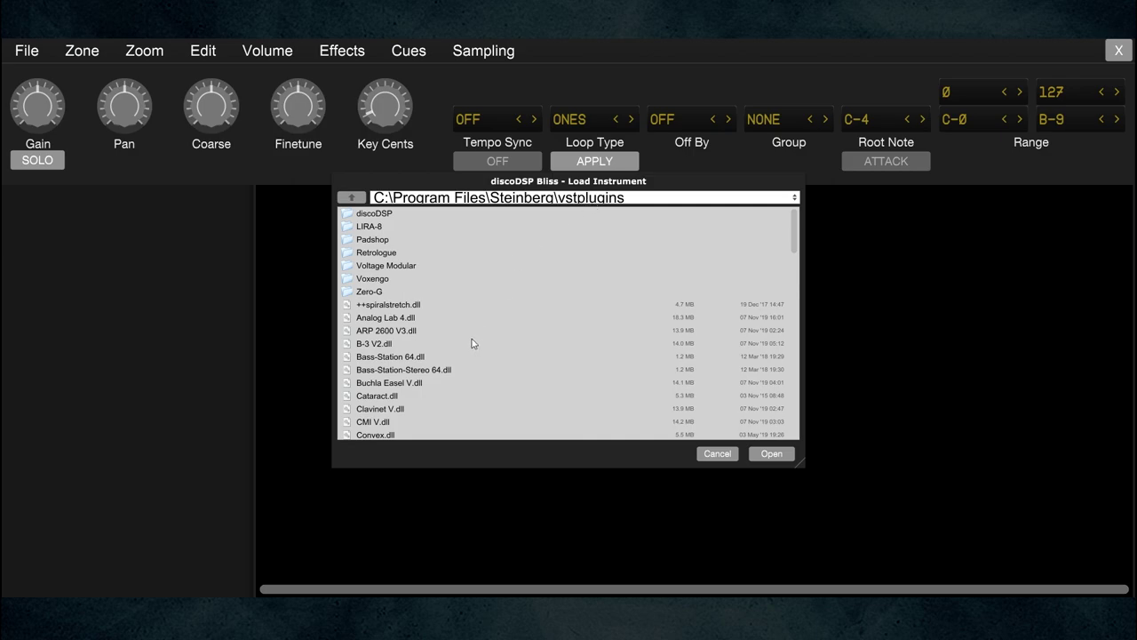
scroll(472, 343, down, 6)
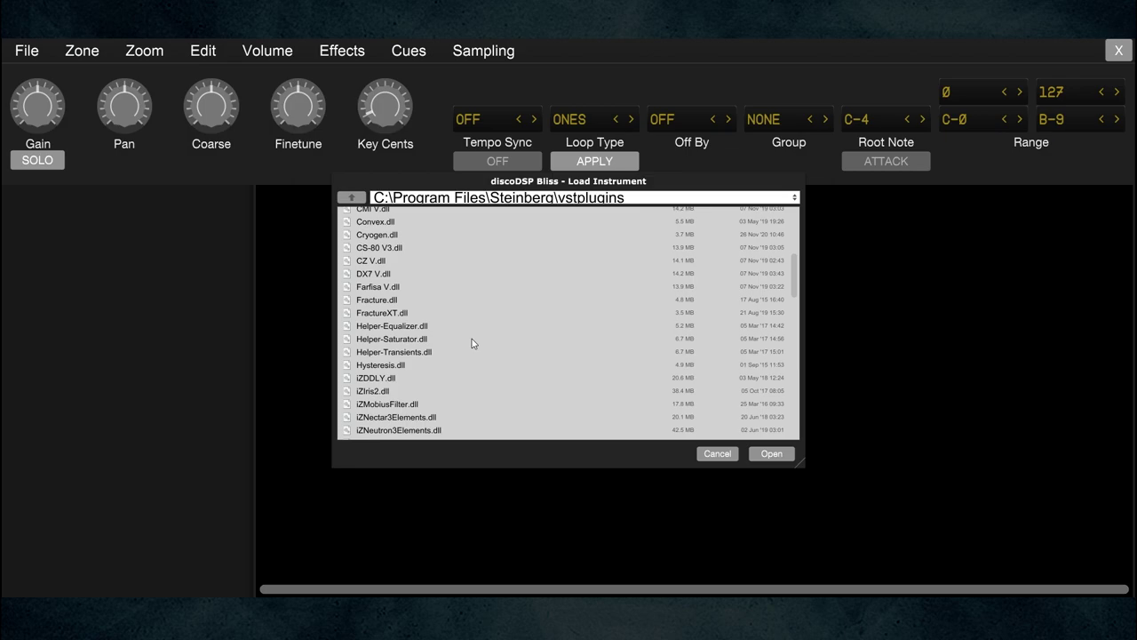
scroll(471, 343, down, 5)
scroll(472, 343, down, 7)
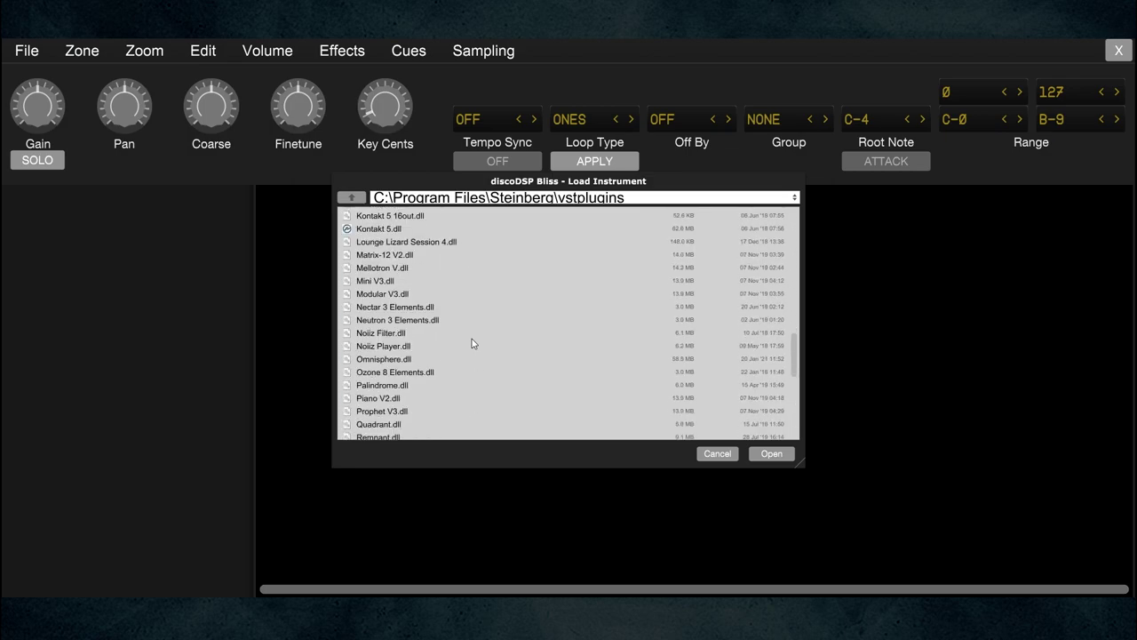
scroll(471, 343, down, 1)
scroll(472, 342, down, 1)
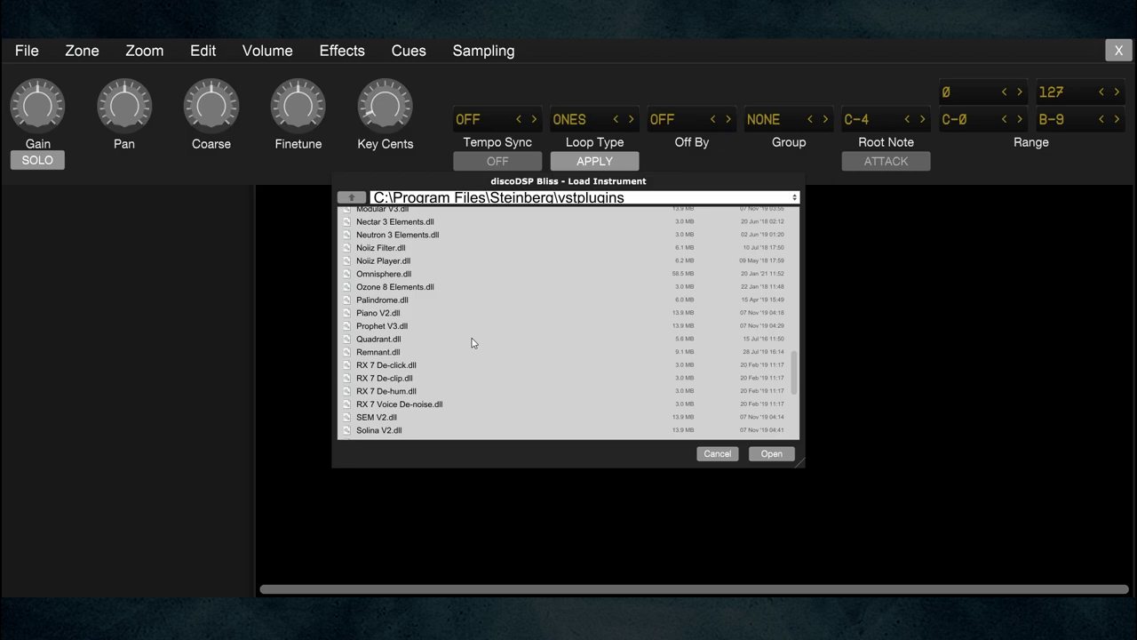
scroll(485, 330, down, 5)
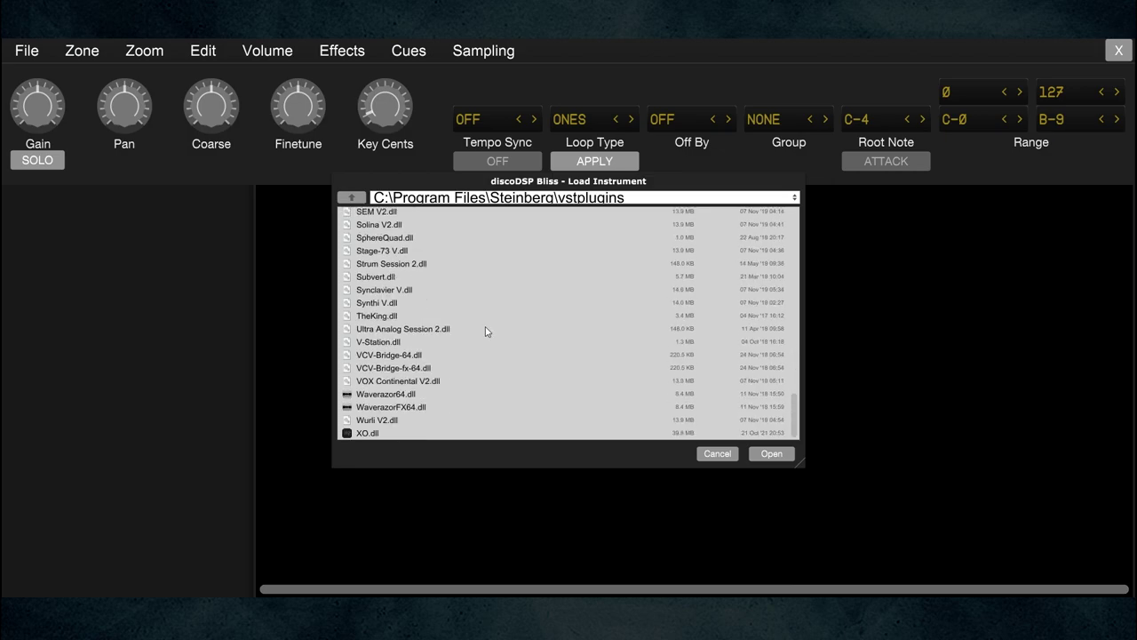
scroll(486, 332, up, 4)
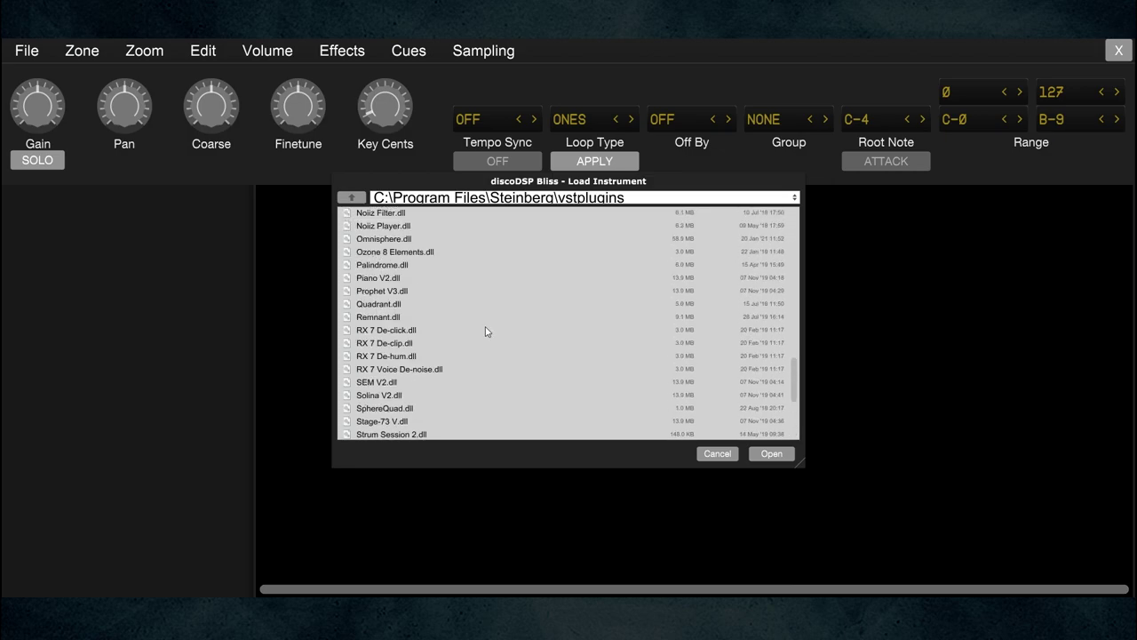
scroll(486, 331, up, 1)
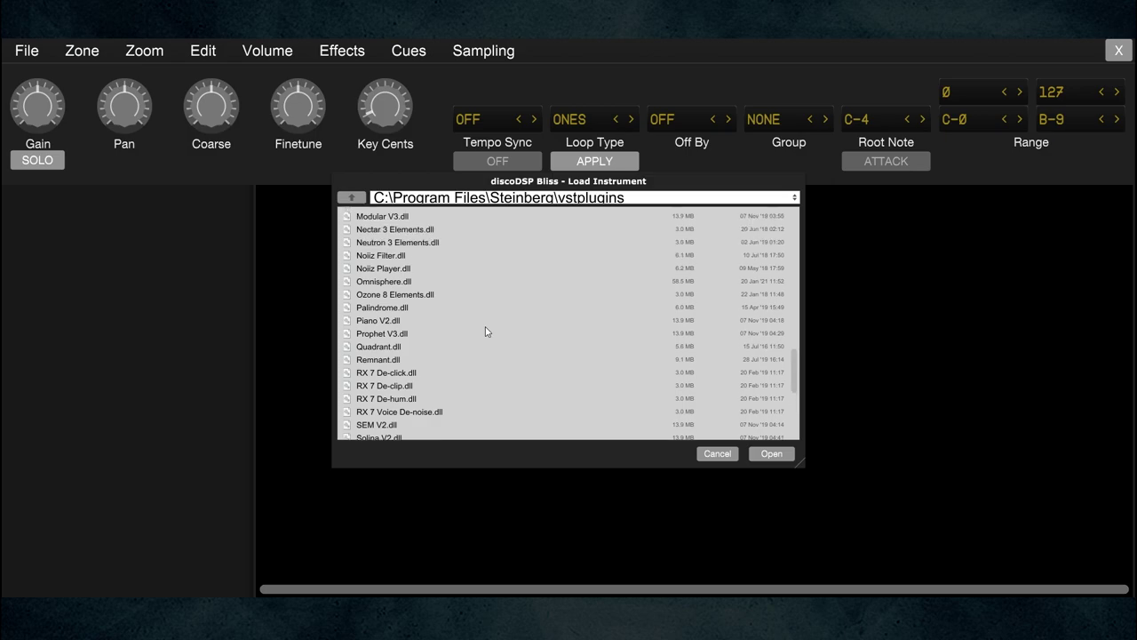
click(382, 283)
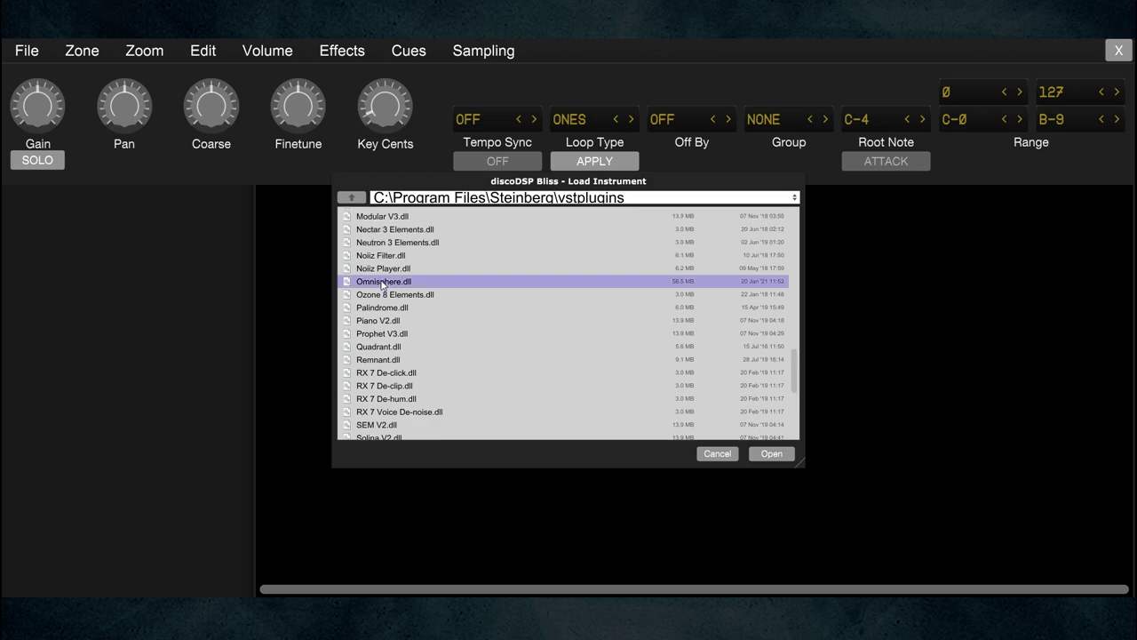
click(769, 454)
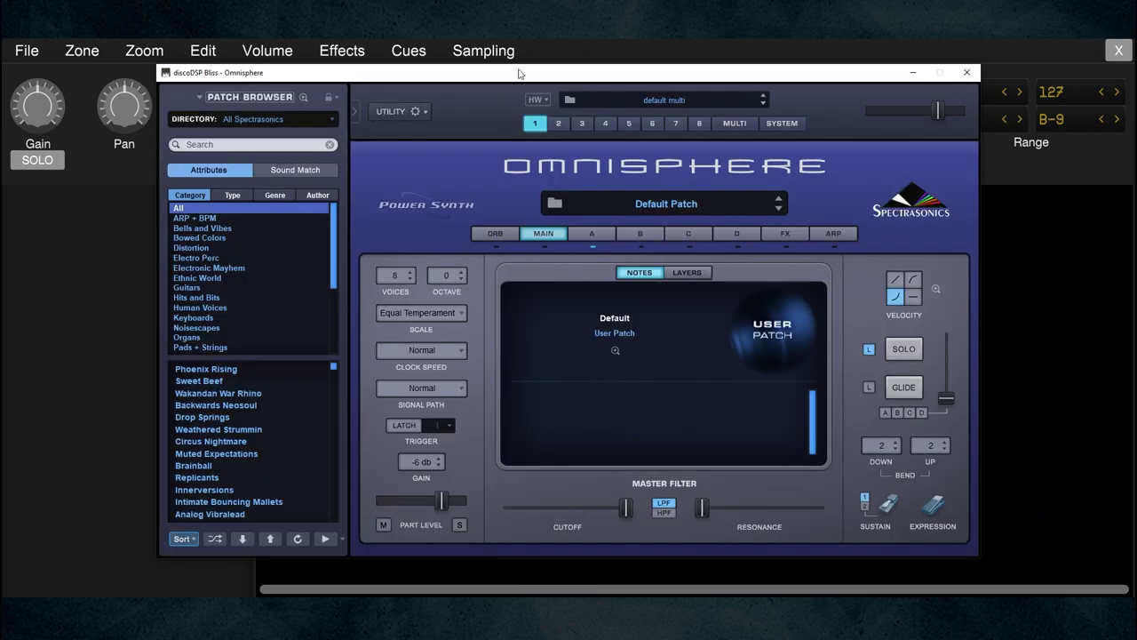
Load the Floating Consciousness patch from the Textures Playable category in Omnisphere's patch browser
drag(520, 74, 495, 81)
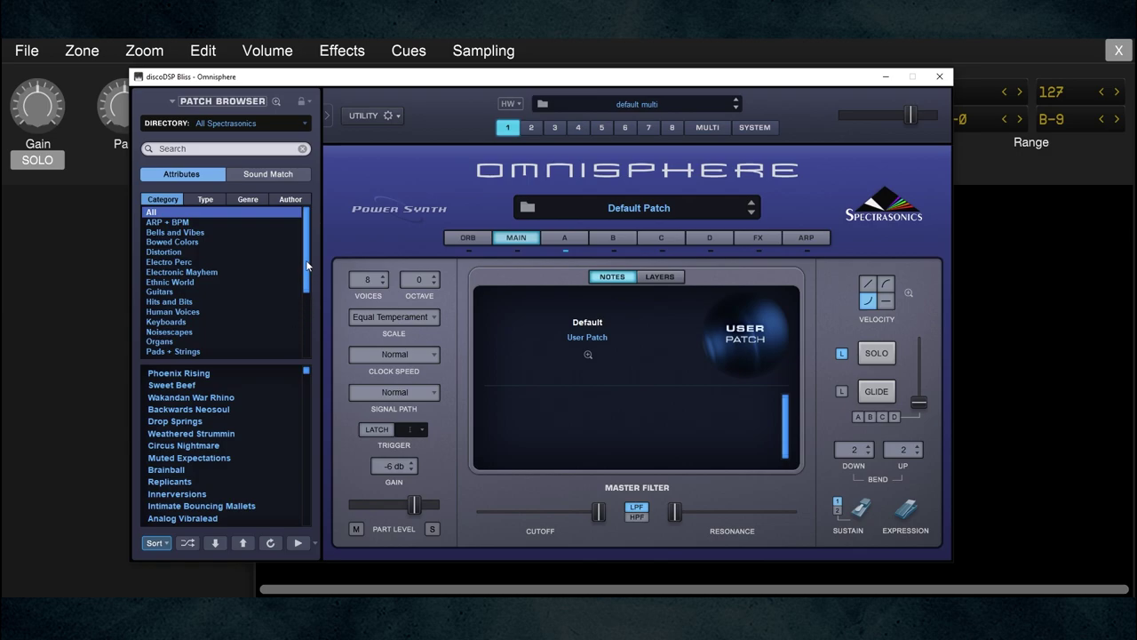
scroll(306, 271, down, 1)
drag(306, 270, 304, 351)
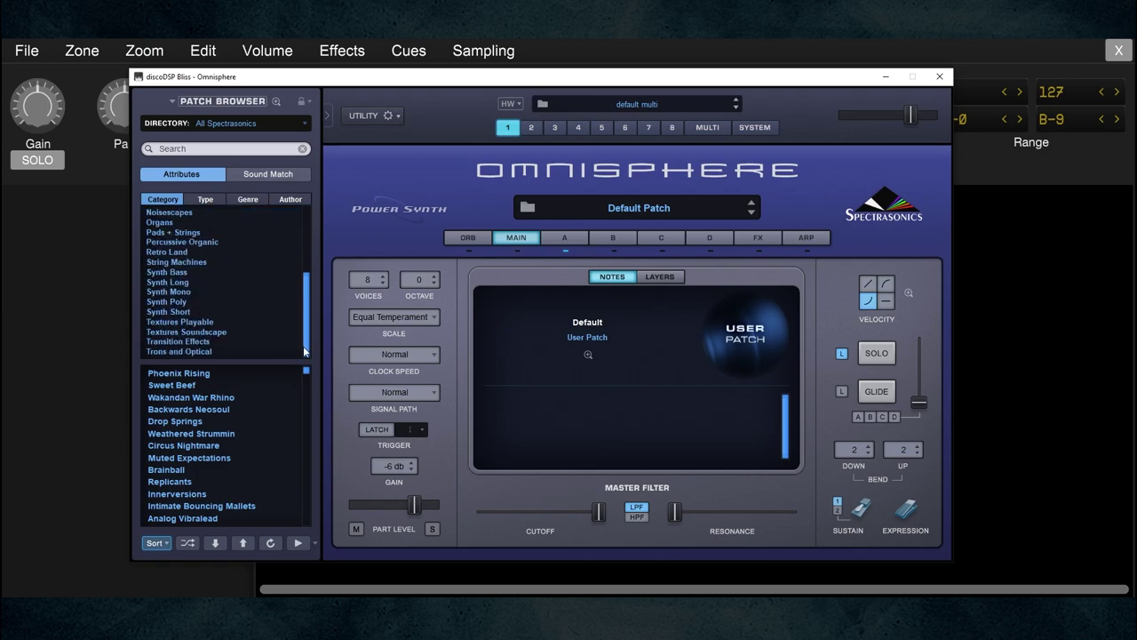
click(183, 324)
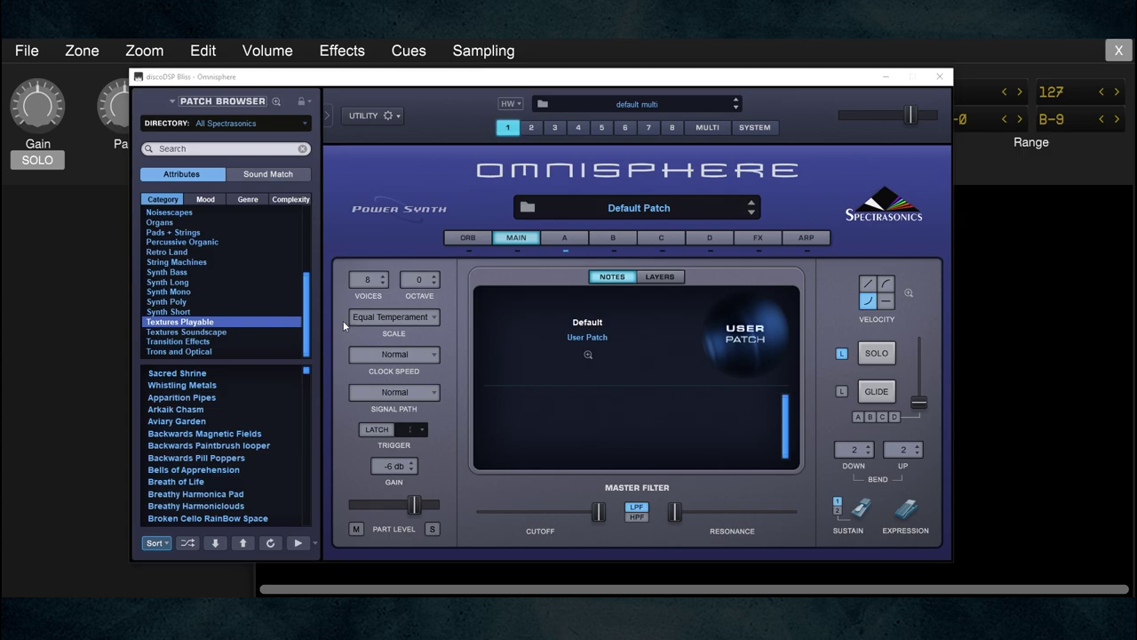
drag(304, 373, 308, 442)
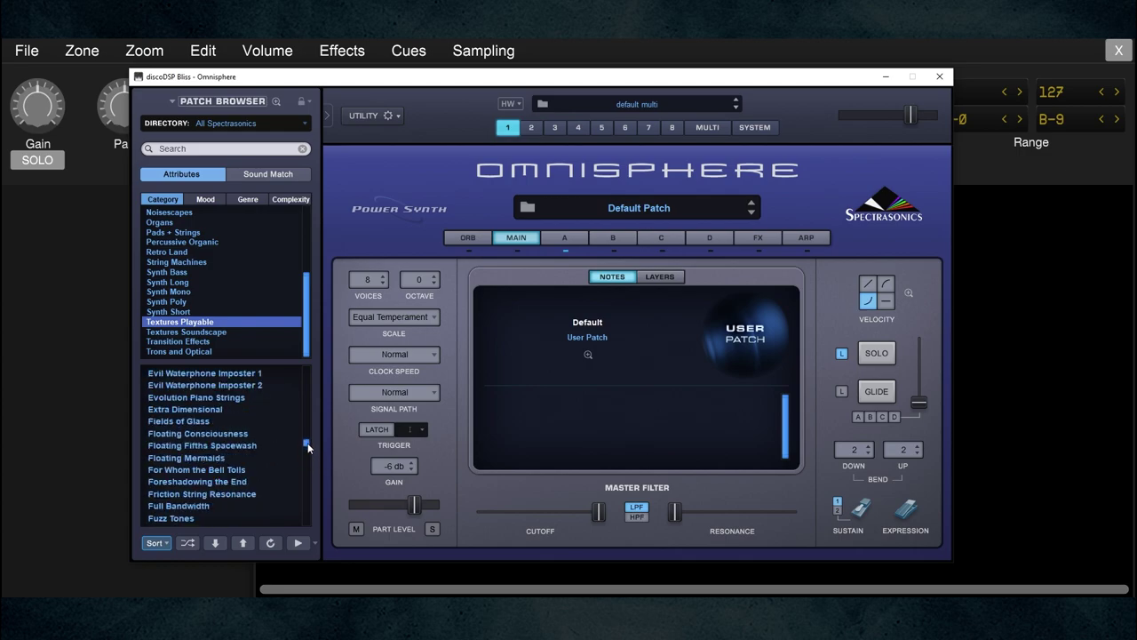
click(210, 434)
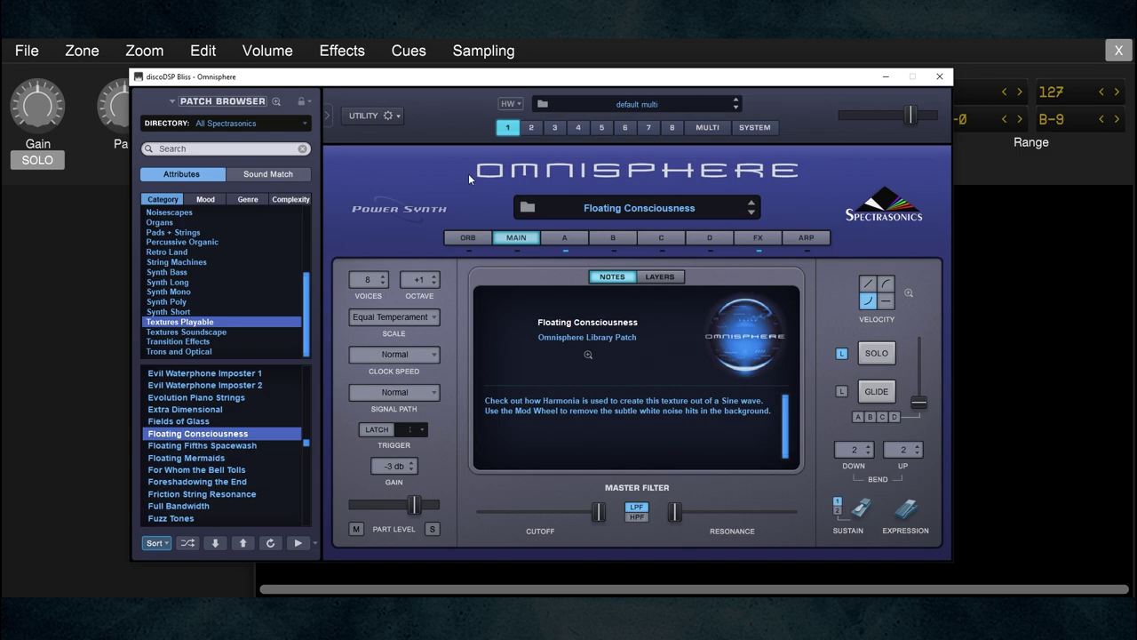
Move the Omnisphere window clear of the sample editor's menu bar and open the Sample Instrument settings
drag(510, 78, 444, 89)
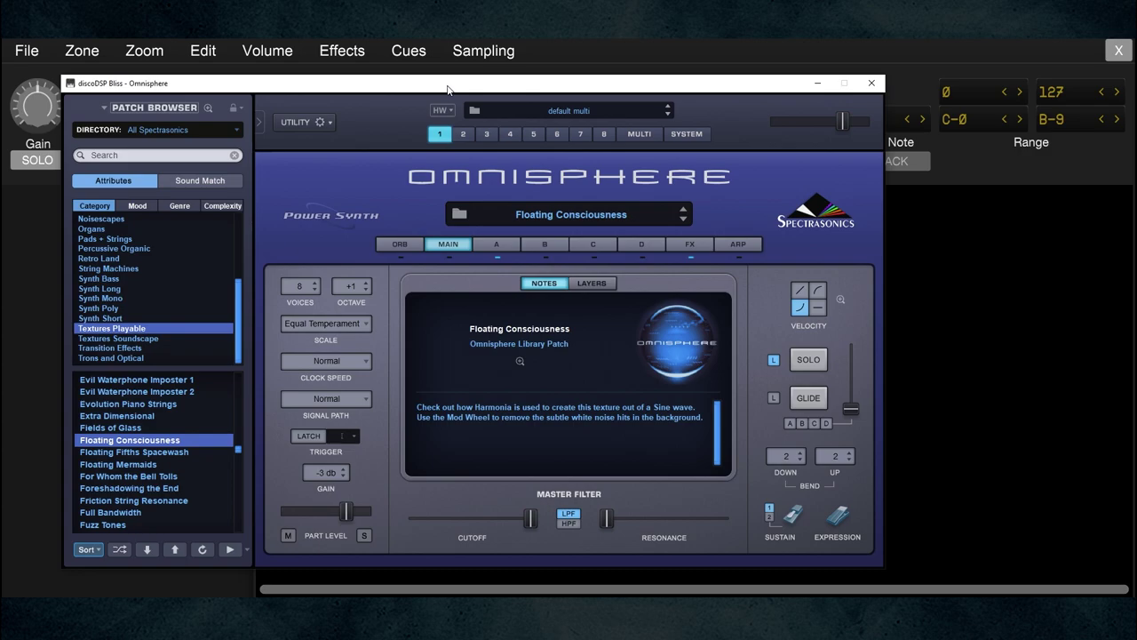
drag(536, 86, 518, 91)
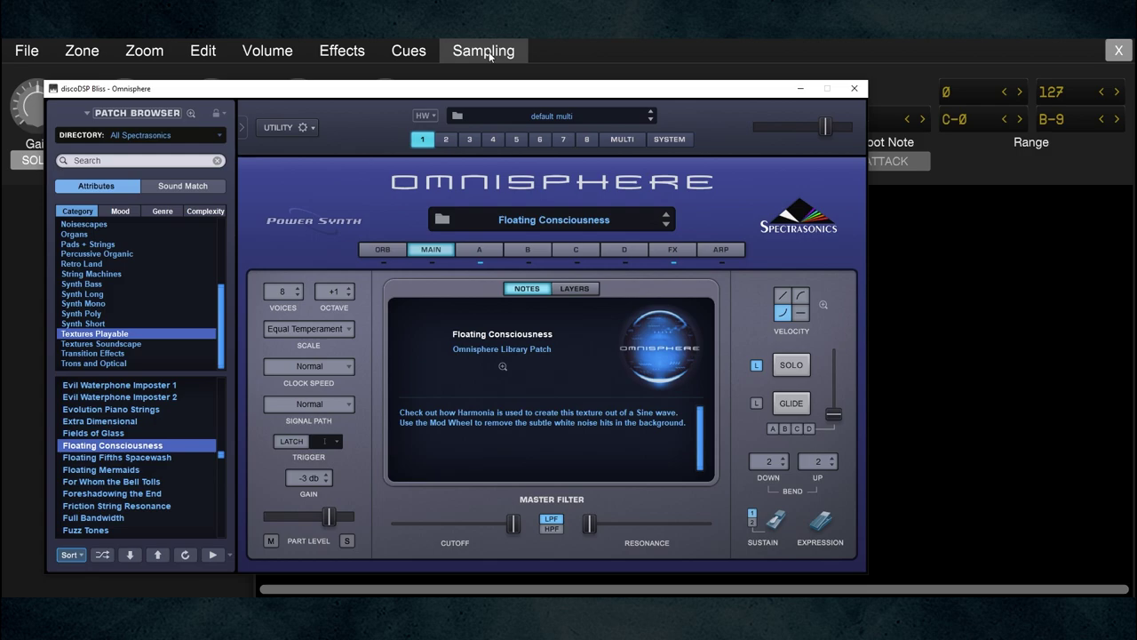
click(489, 56)
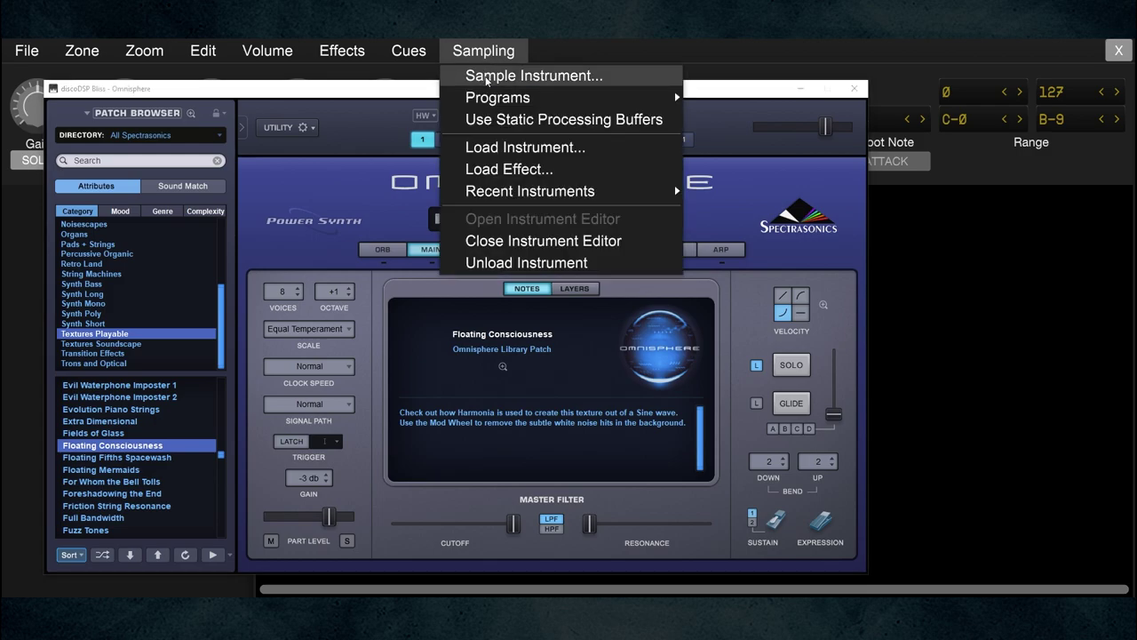
click(487, 78)
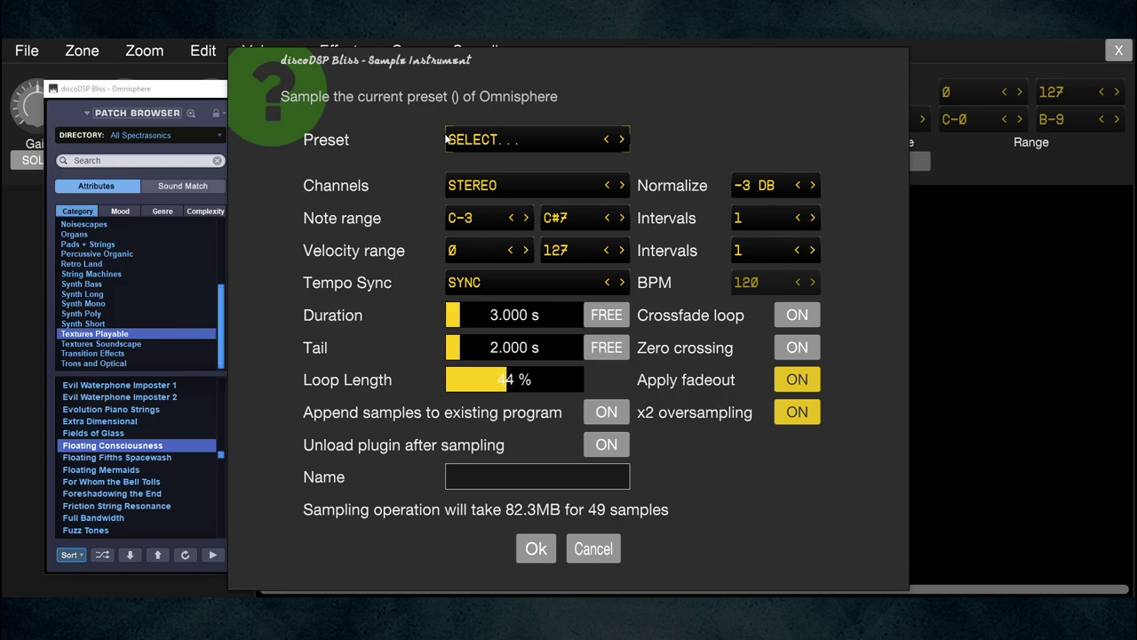
click(510, 189)
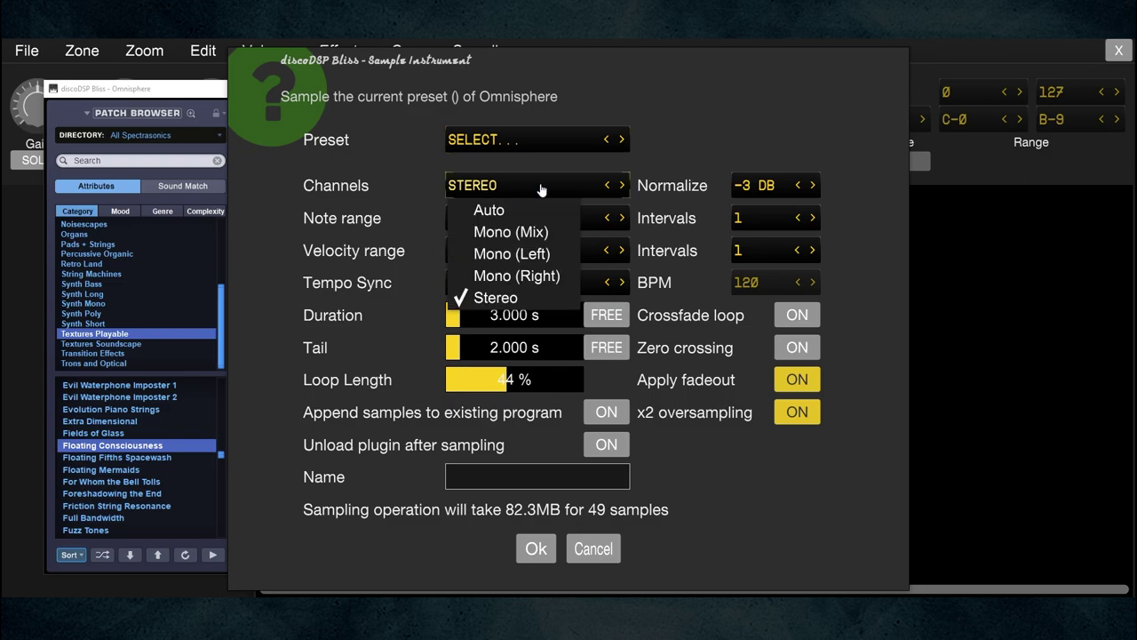
click(687, 151)
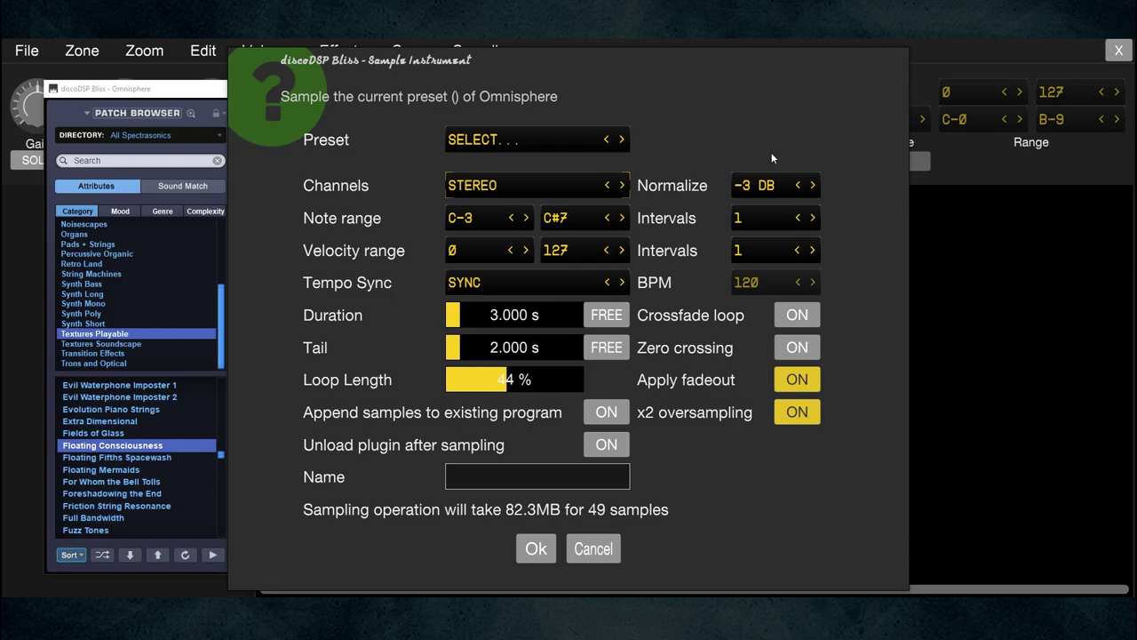
click(484, 224)
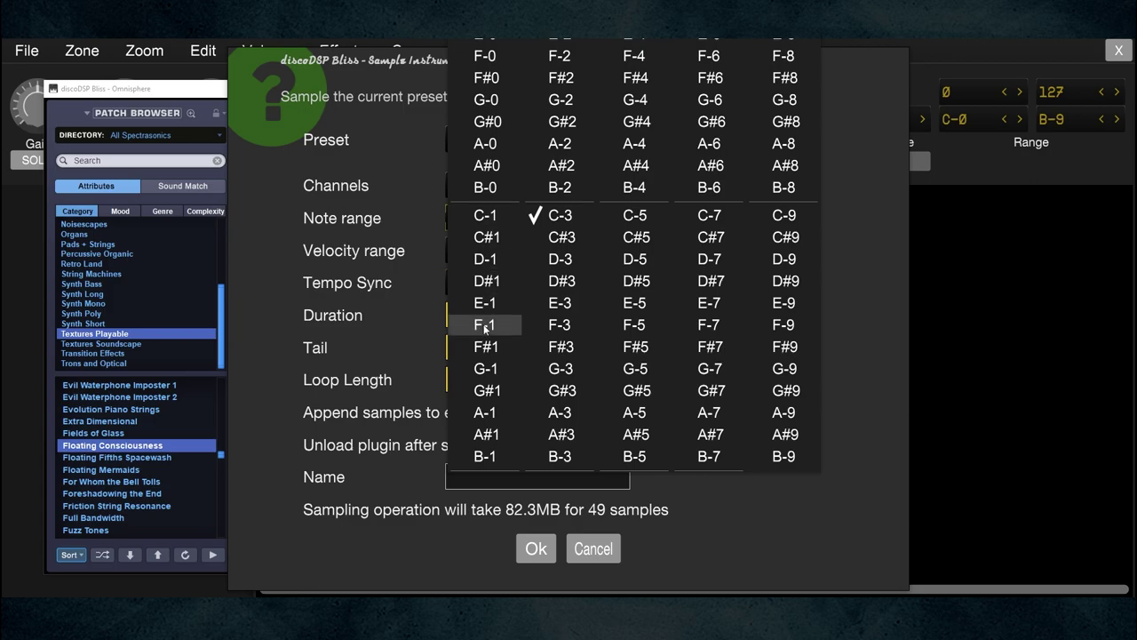
click(268, 224)
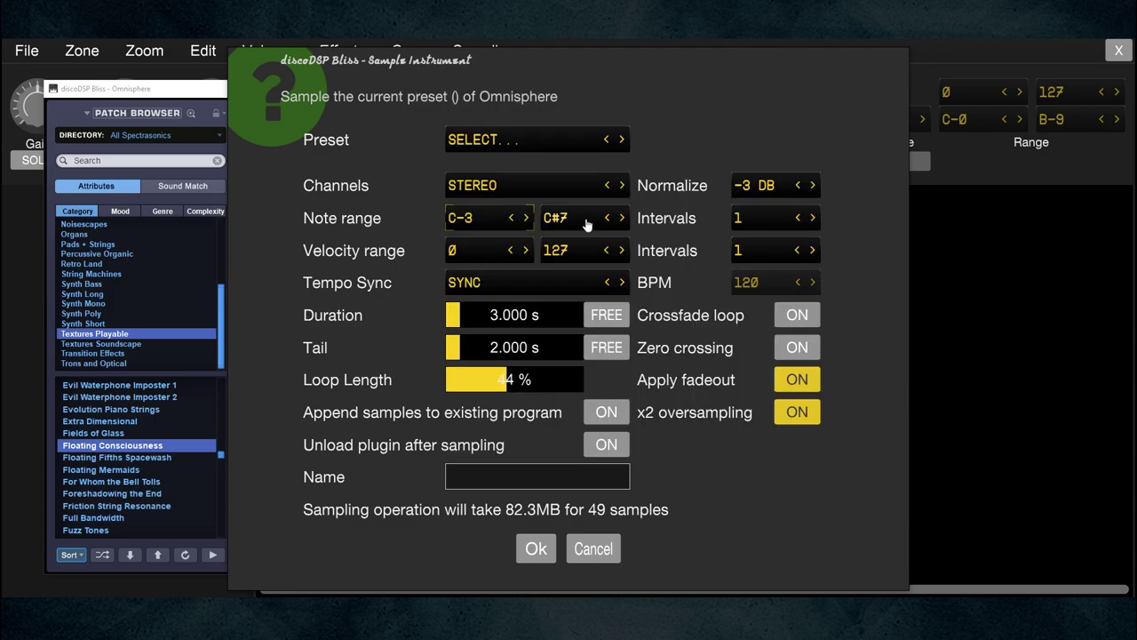
click(573, 224)
click(259, 239)
Set the velocity range intervals to 3, with tempo sync on SYNC
click(811, 251)
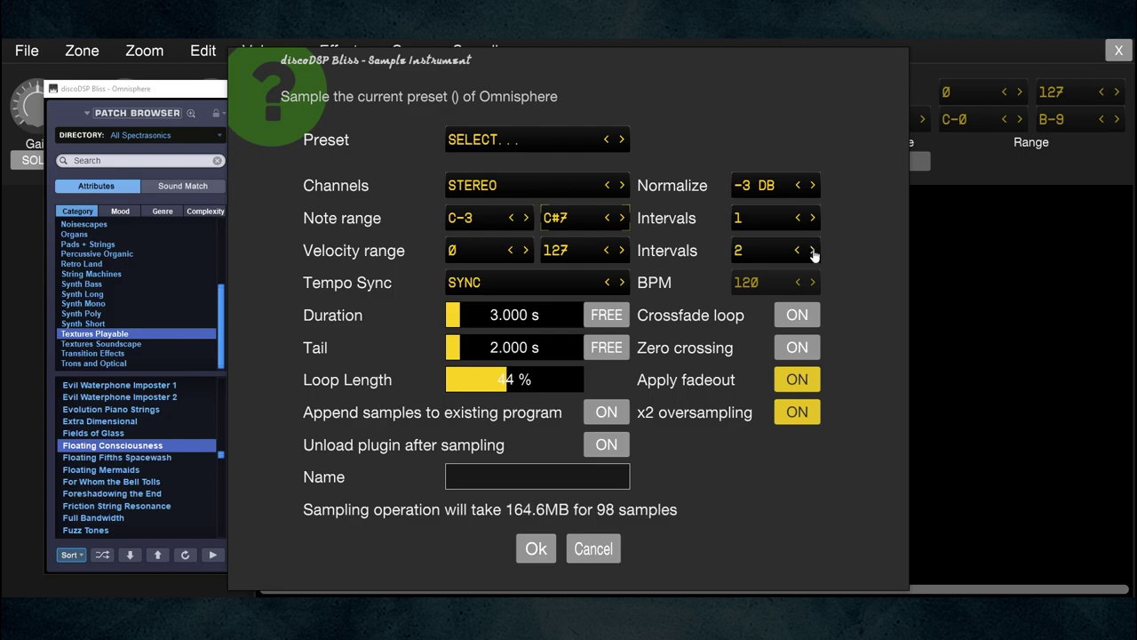
click(812, 251)
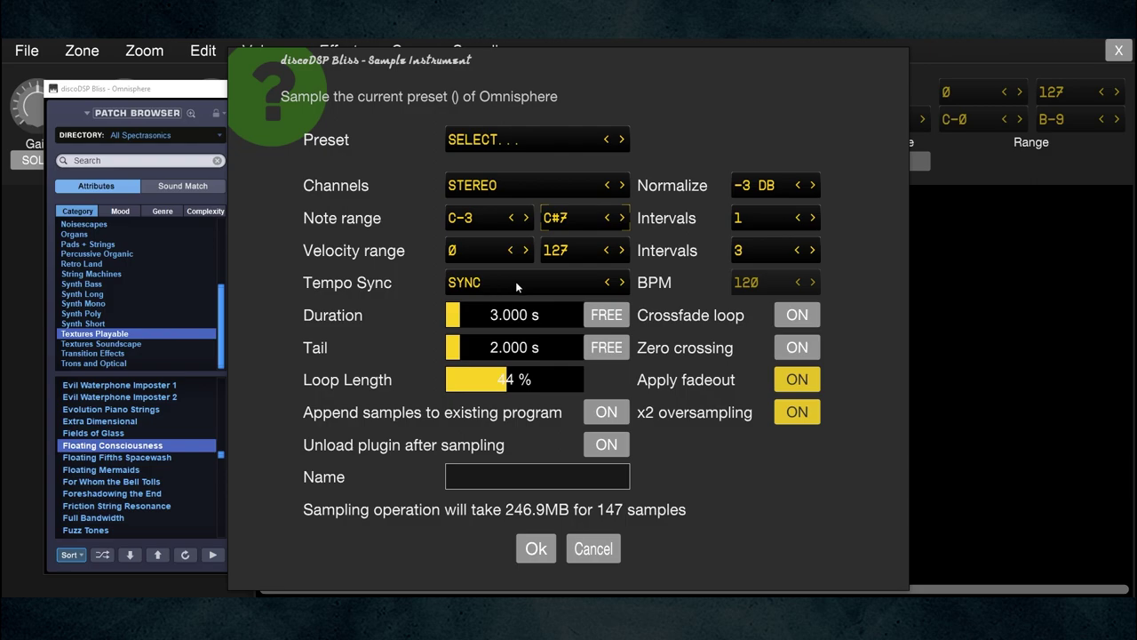
click(621, 283)
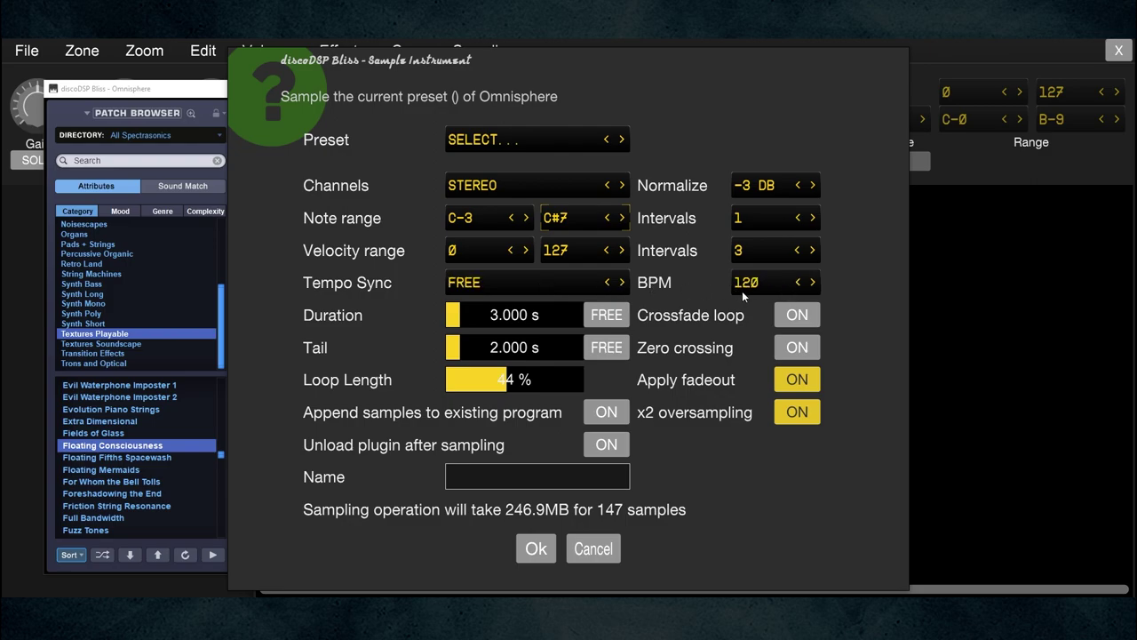
click(607, 283)
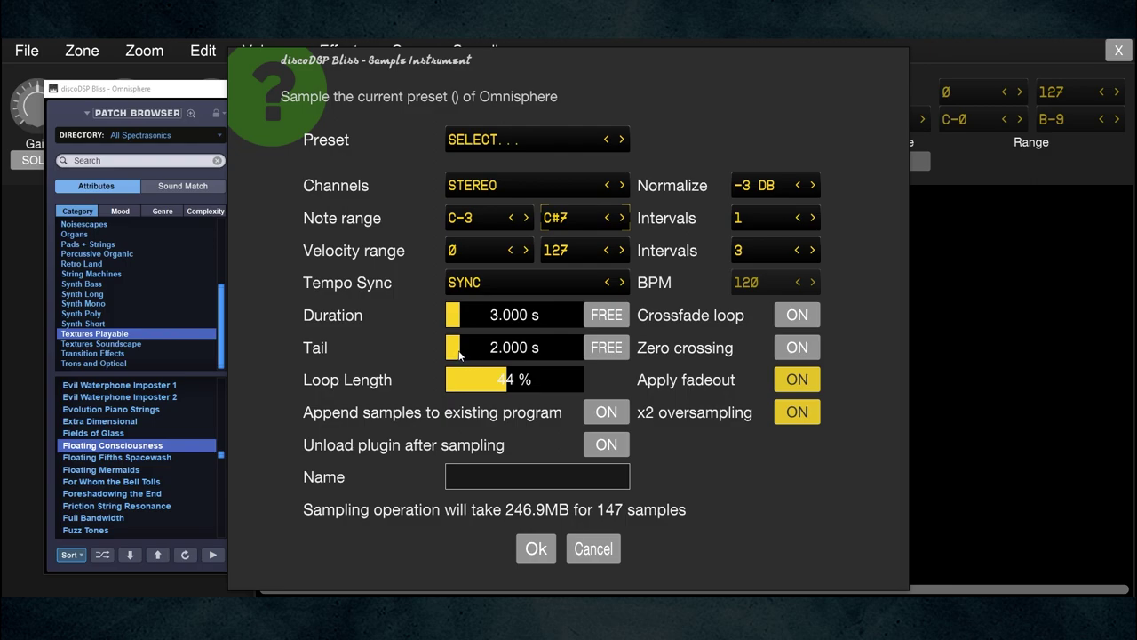
Set the sampling tail to 3 seconds
drag(461, 354, 470, 354)
double_click(508, 349)
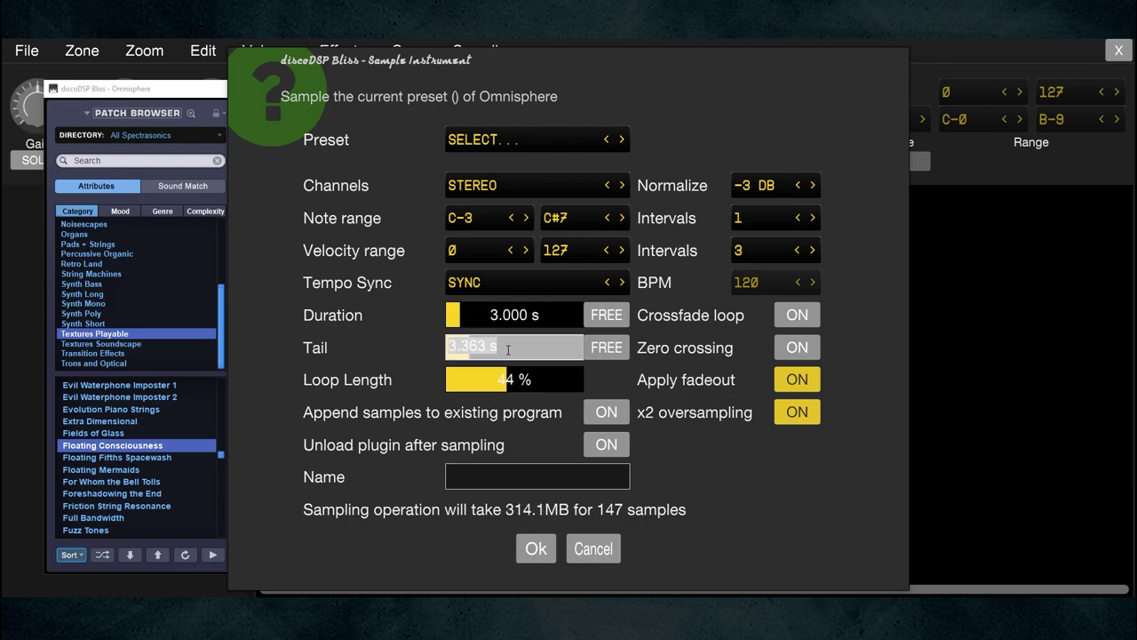
key(BackSpace)
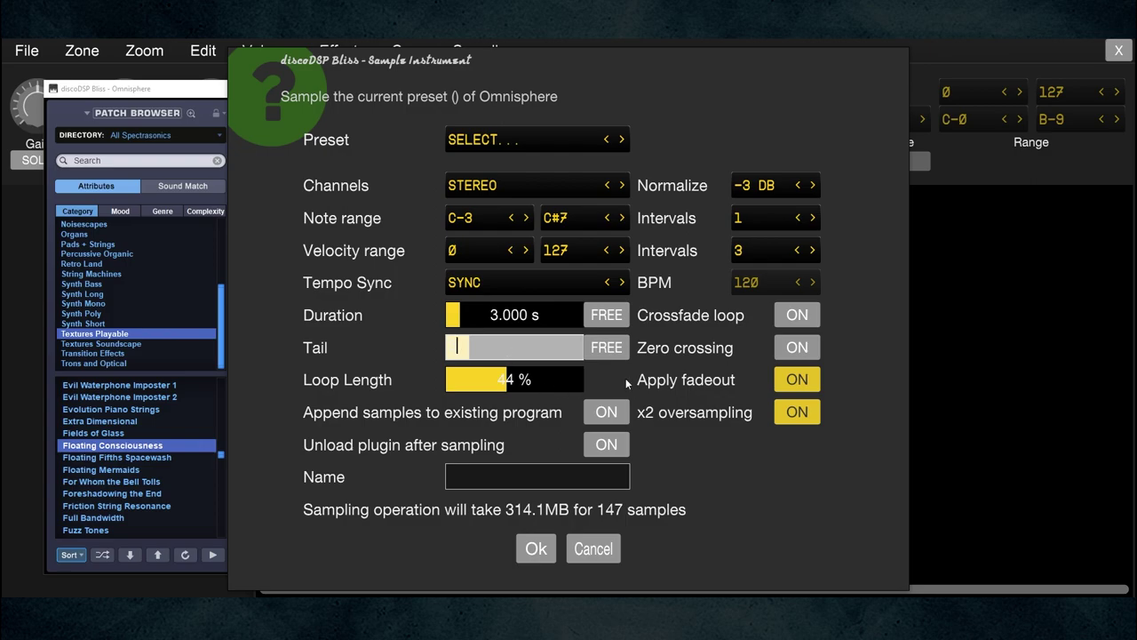
text(3)
key(Return)
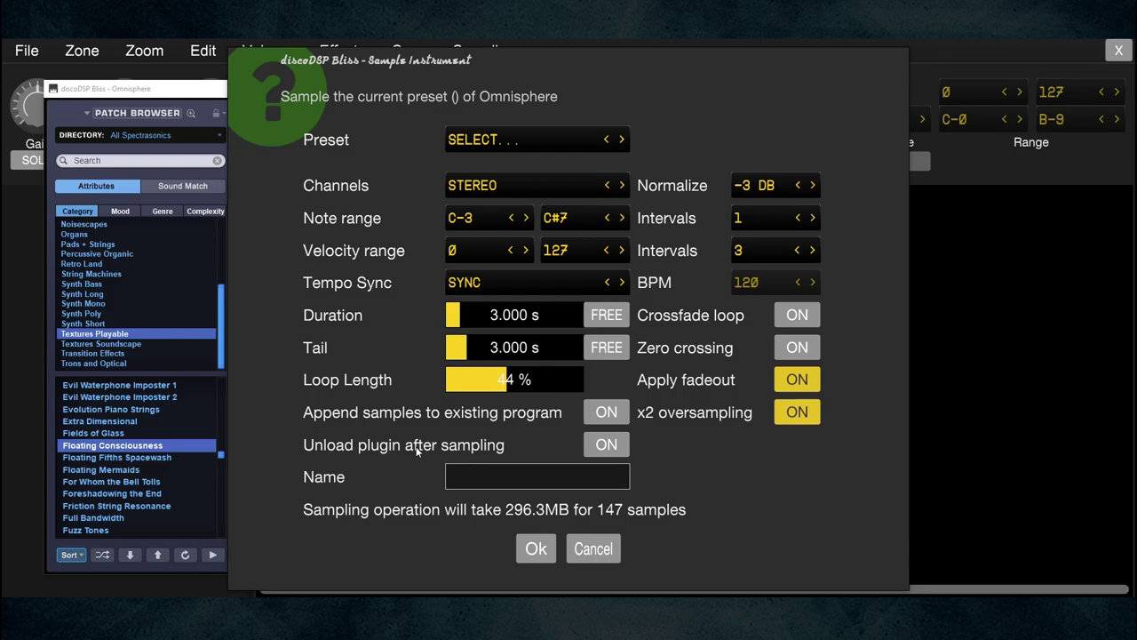
Name the sampled program FloatConsc and start the sampling operation
click(624, 449)
click(610, 451)
click(485, 477)
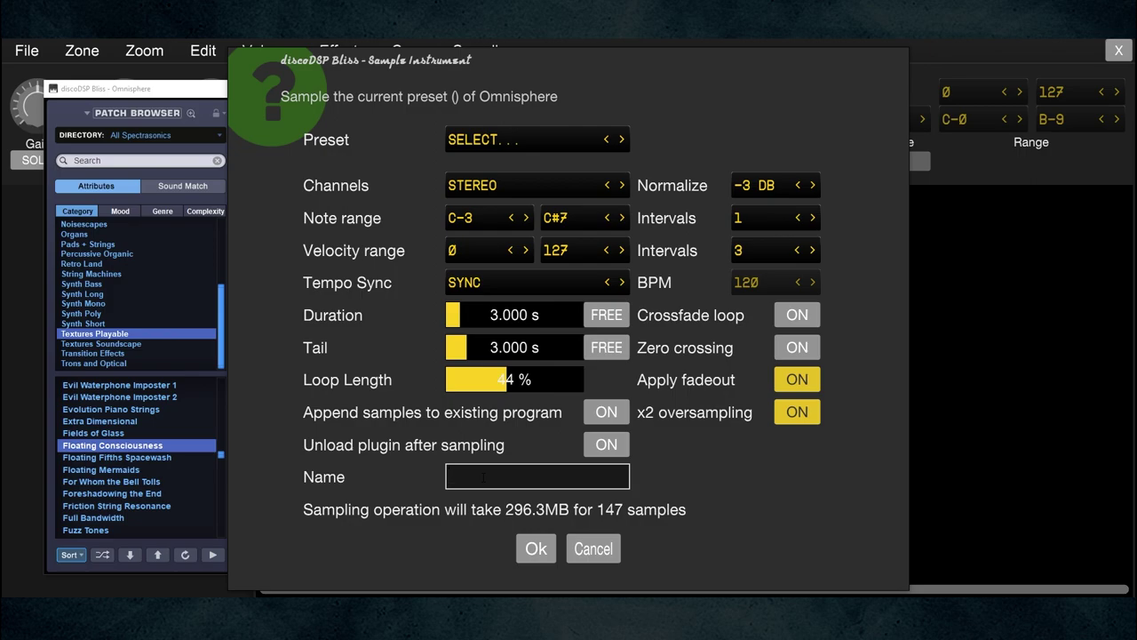
text(FloatConsc)
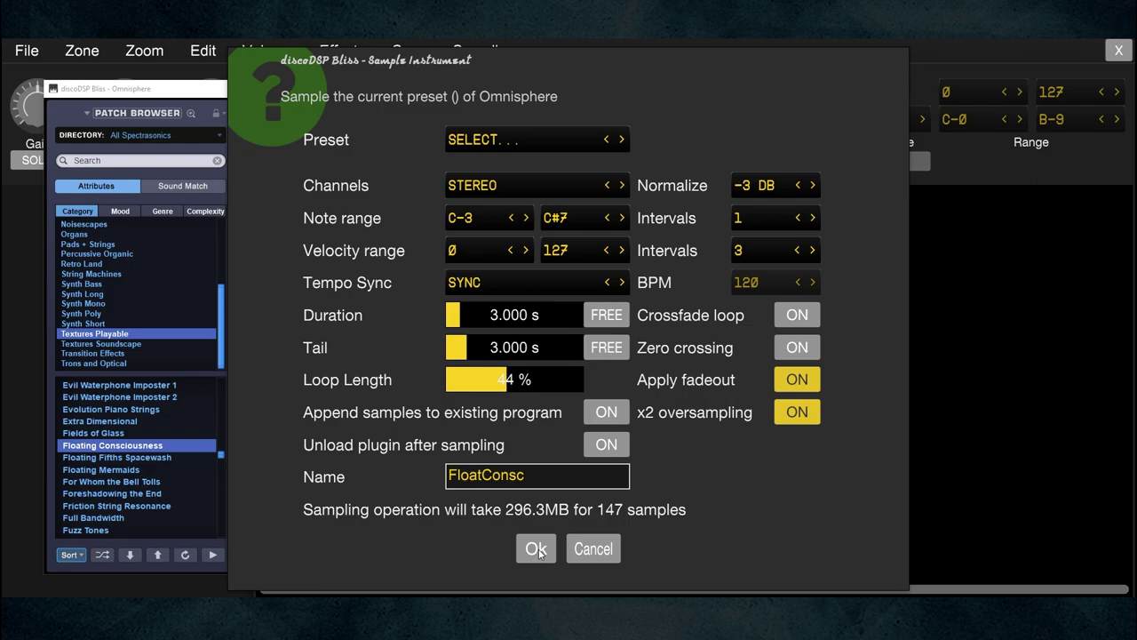
click(537, 549)
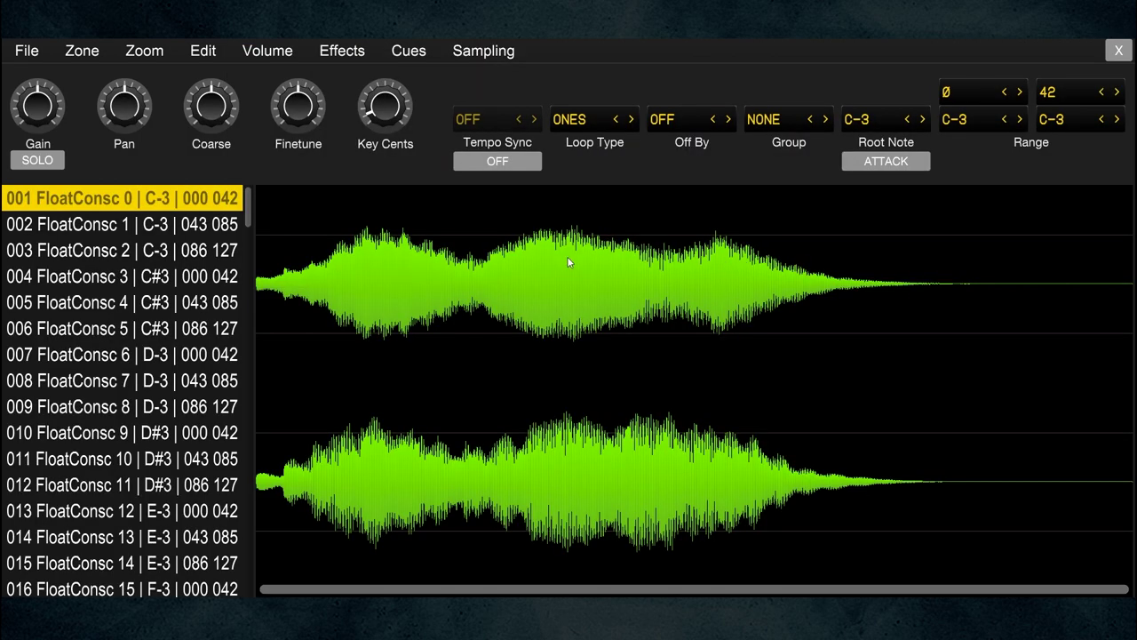
Examine the waveforms and velocity ranges of the C-3 and C#3 zones and look through the zone list
click(186, 229)
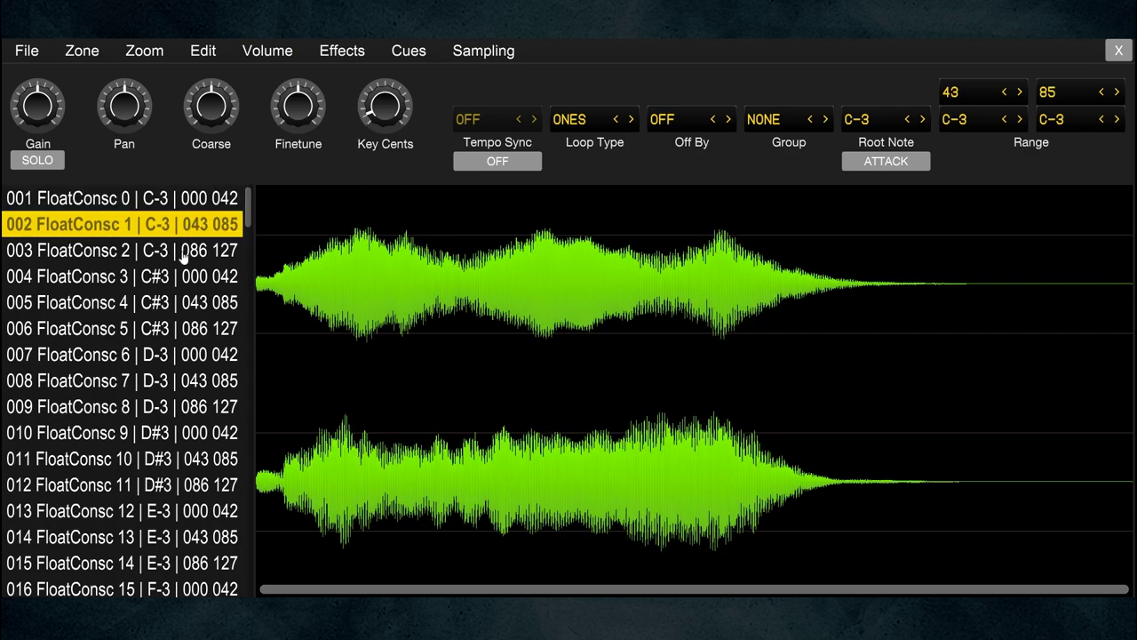
click(182, 254)
click(184, 276)
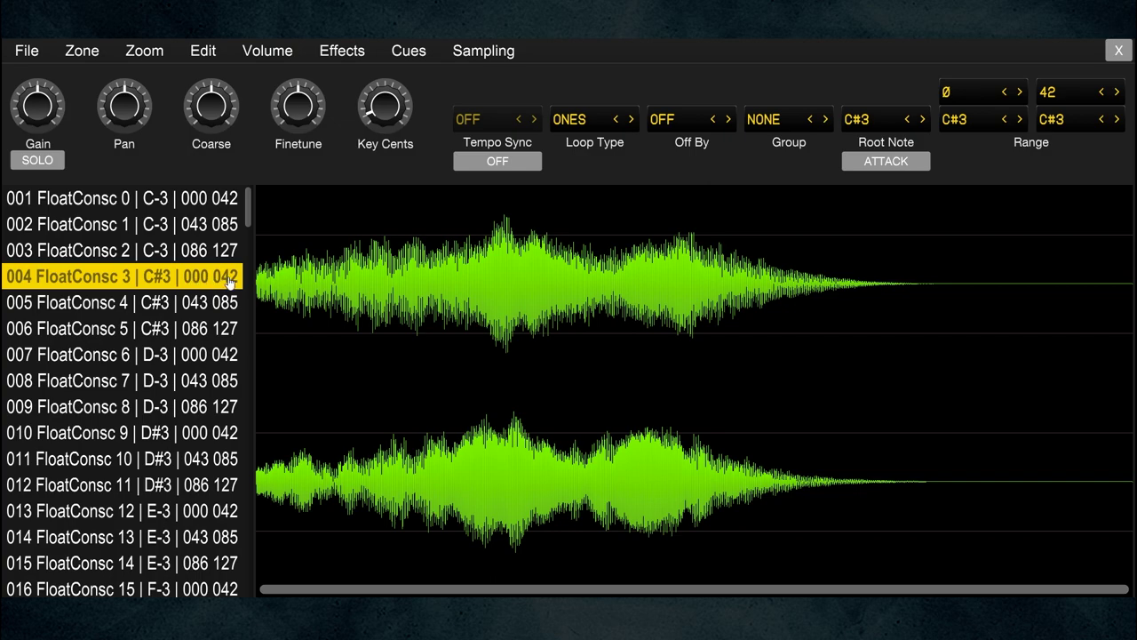
click(210, 307)
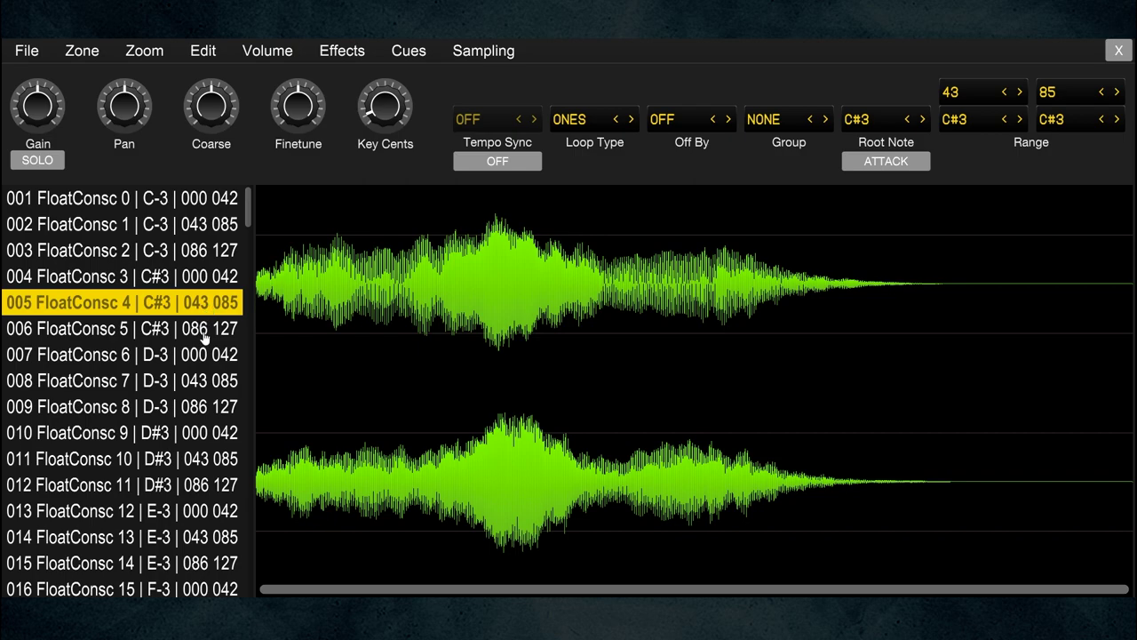
click(204, 337)
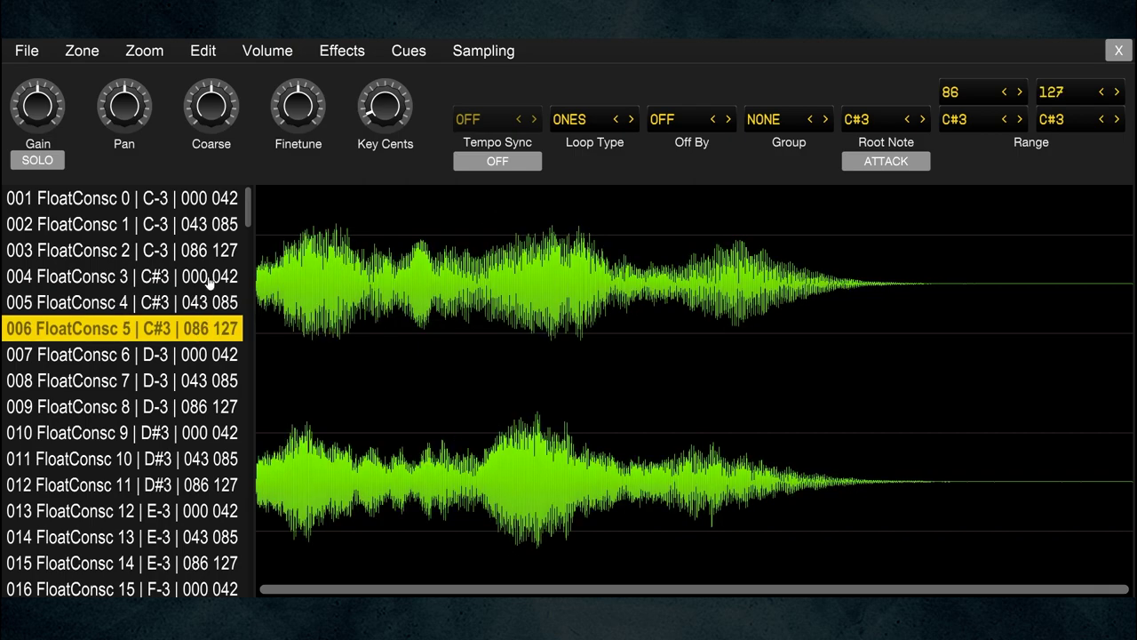
click(210, 282)
click(204, 307)
click(207, 327)
scroll(197, 314, down, 14)
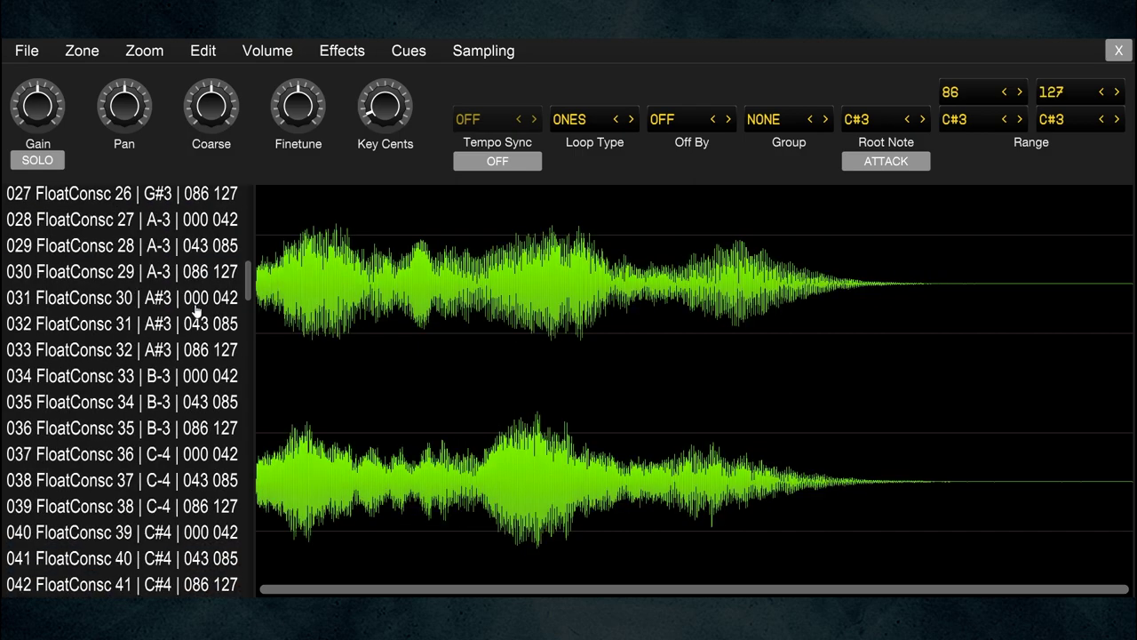
scroll(198, 313, down, 13)
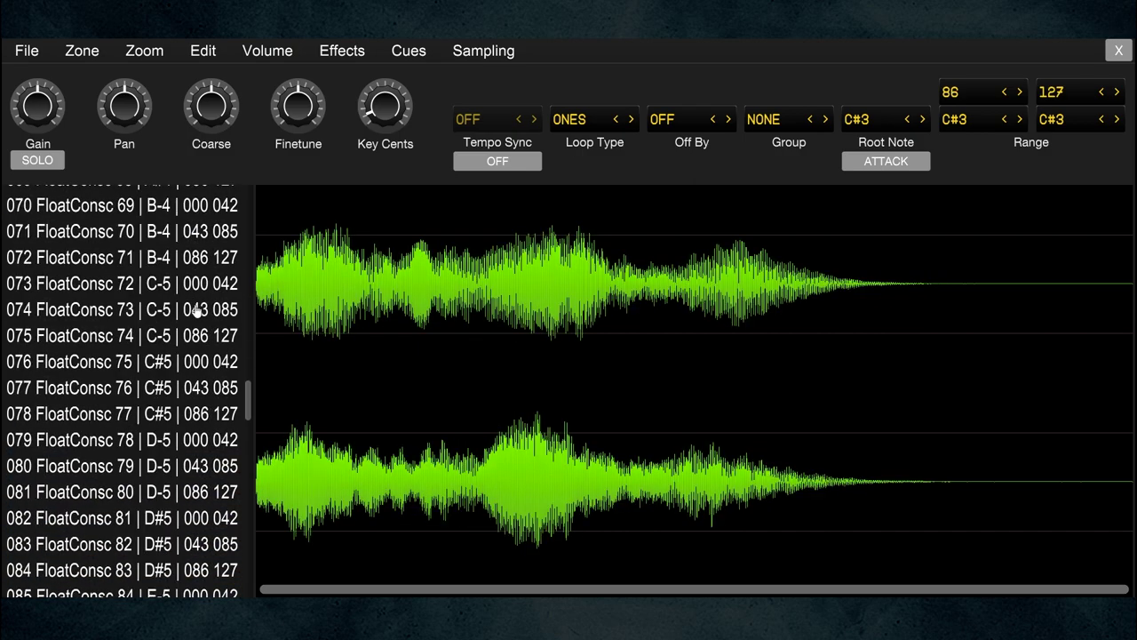
scroll(197, 310, down, 2)
scroll(197, 311, up, 20)
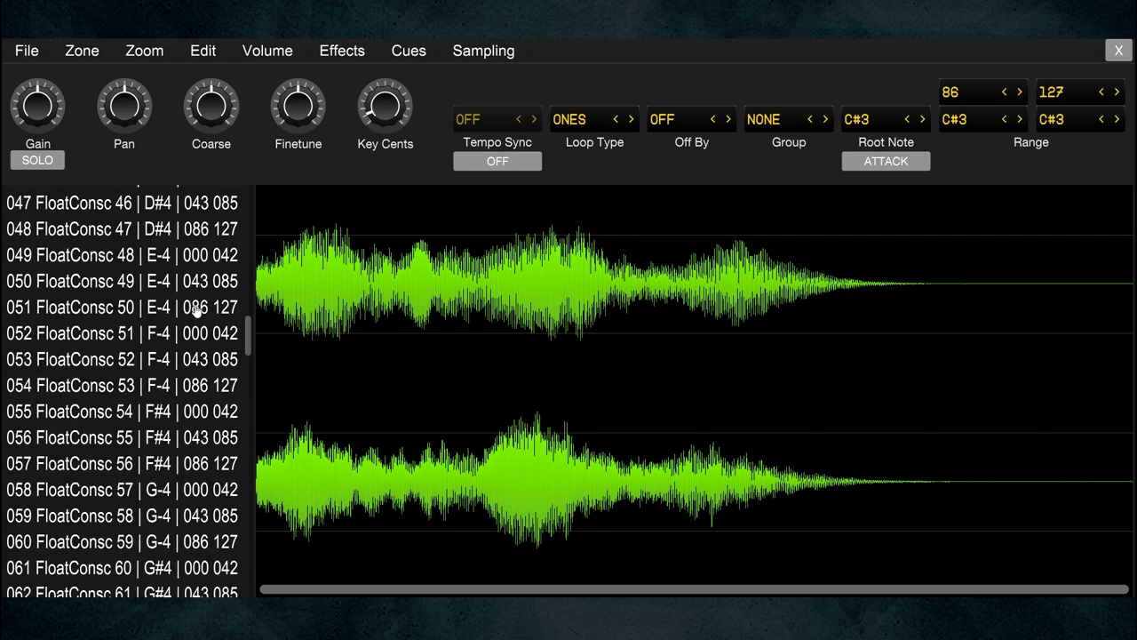
Select all the FloatConsc zones and start exporting them to WAV
click(202, 297)
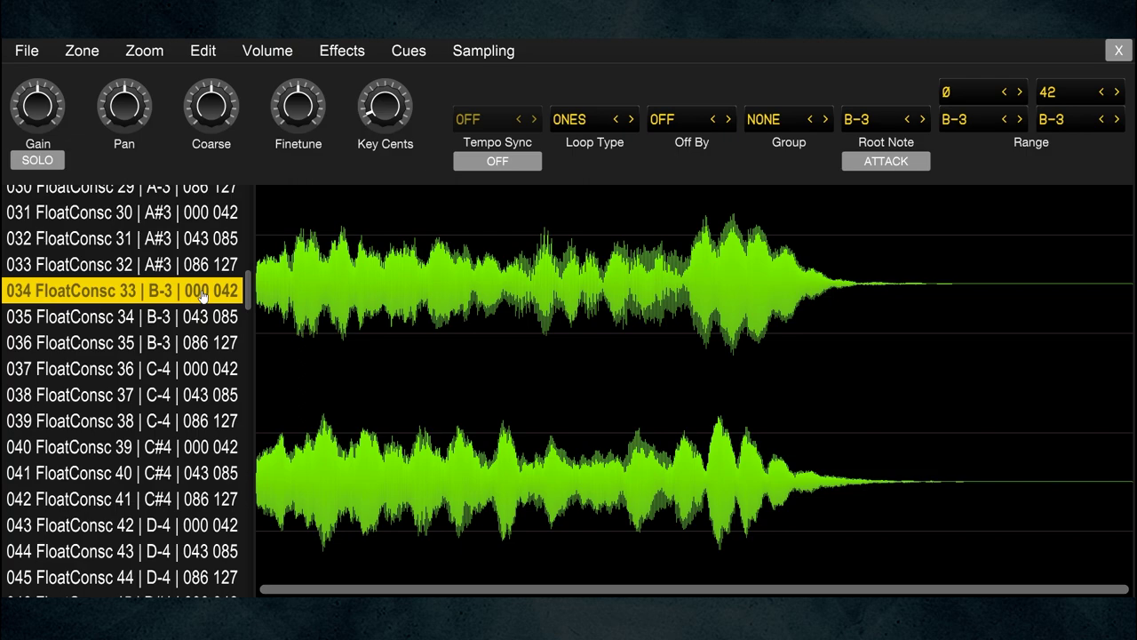
key(shift+End)
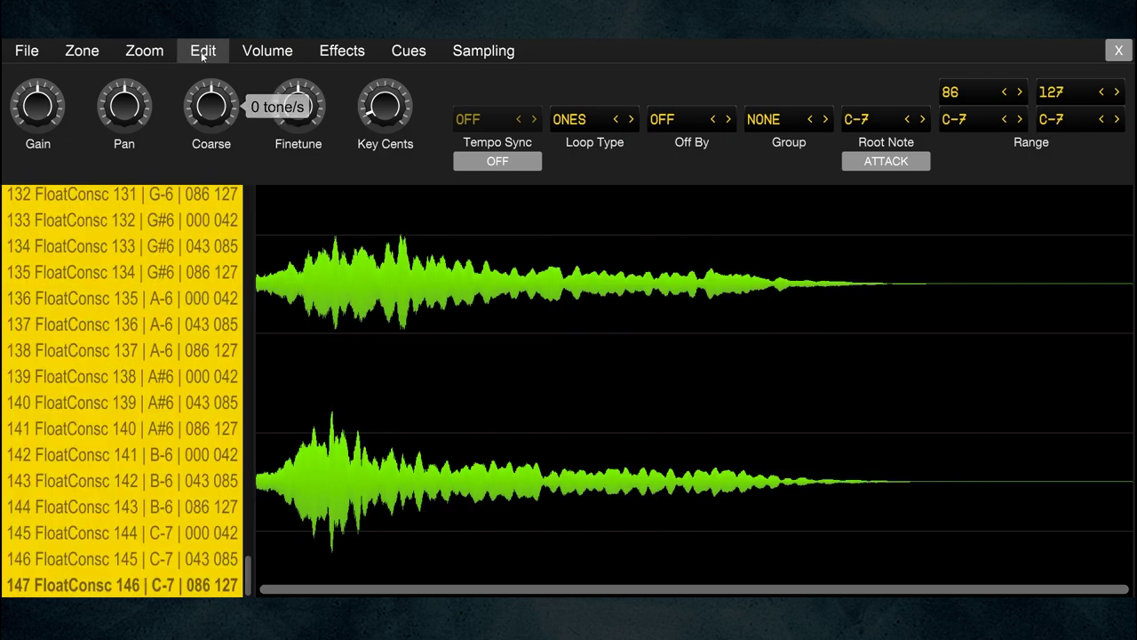
click(144, 51)
mouse_move(206, 53)
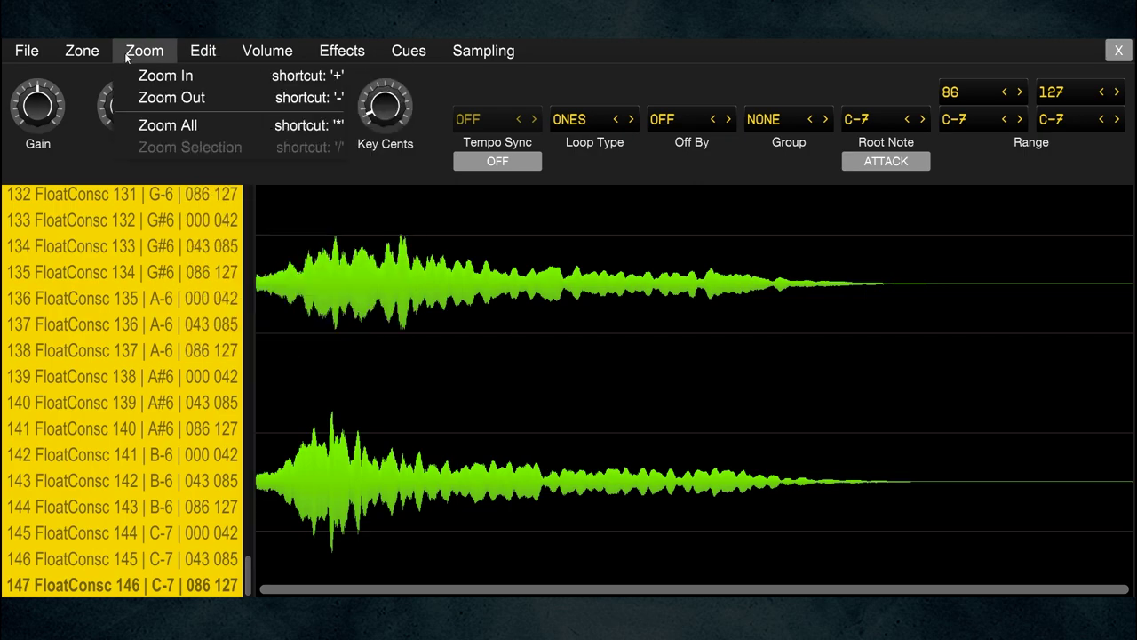
mouse_move(101, 53)
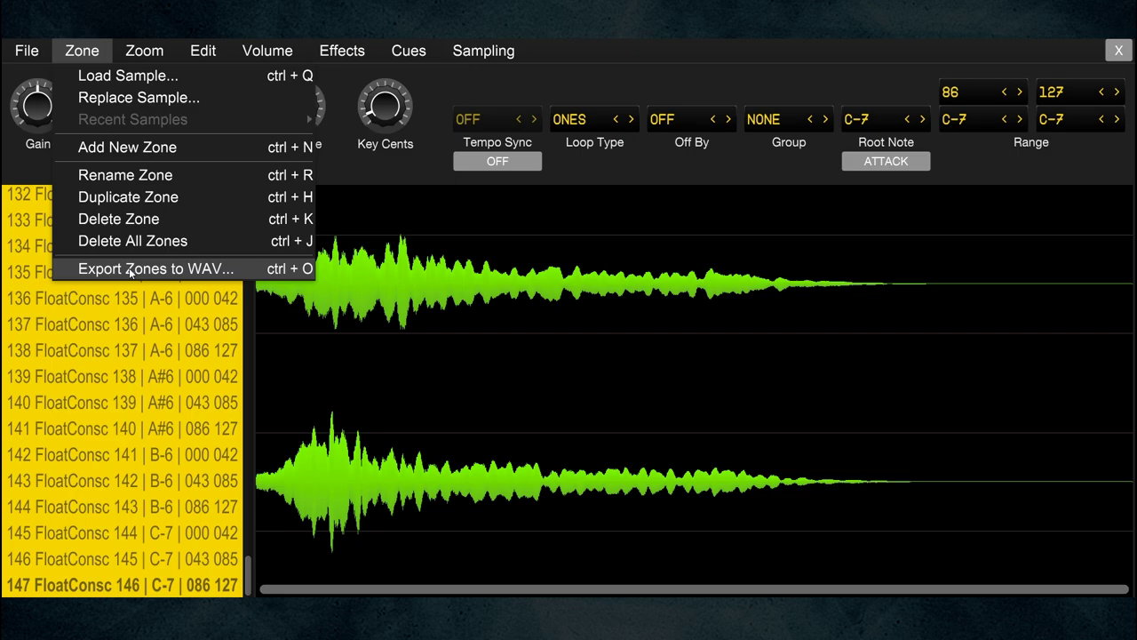
mouse_move(32, 52)
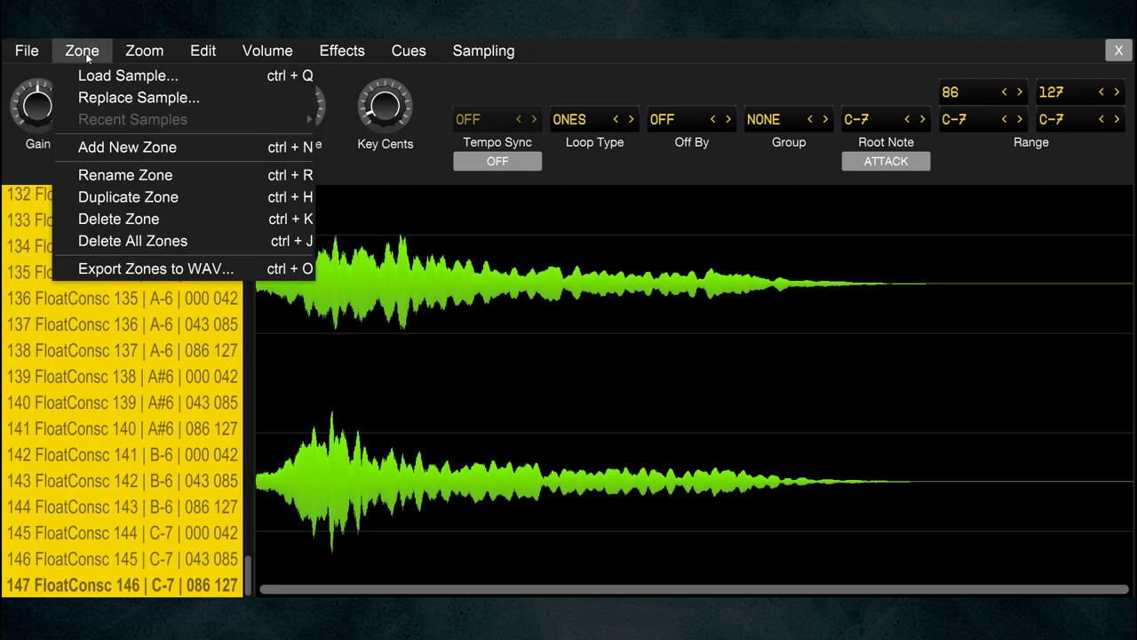
click(163, 271)
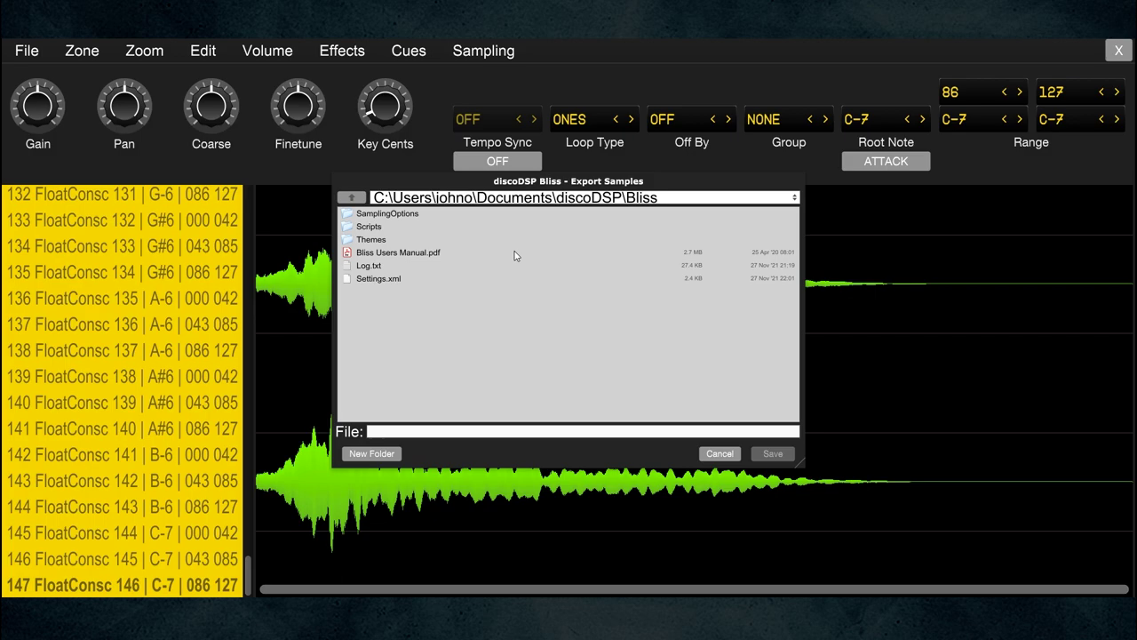
Set the export destination to the Multisamples folder on the Desktop
click(794, 197)
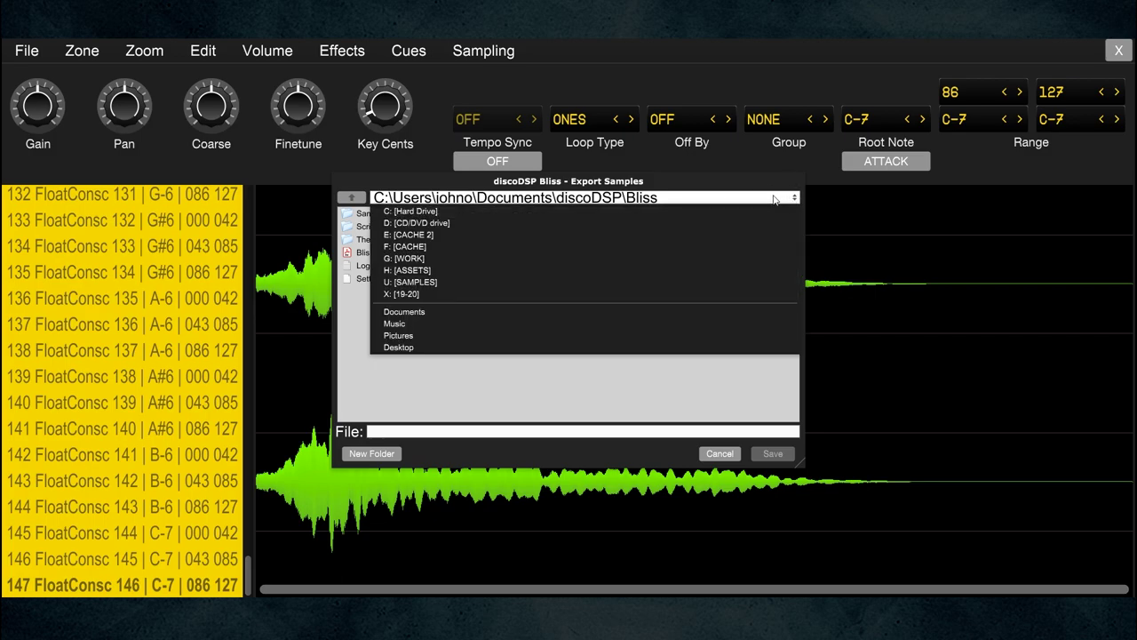
click(417, 347)
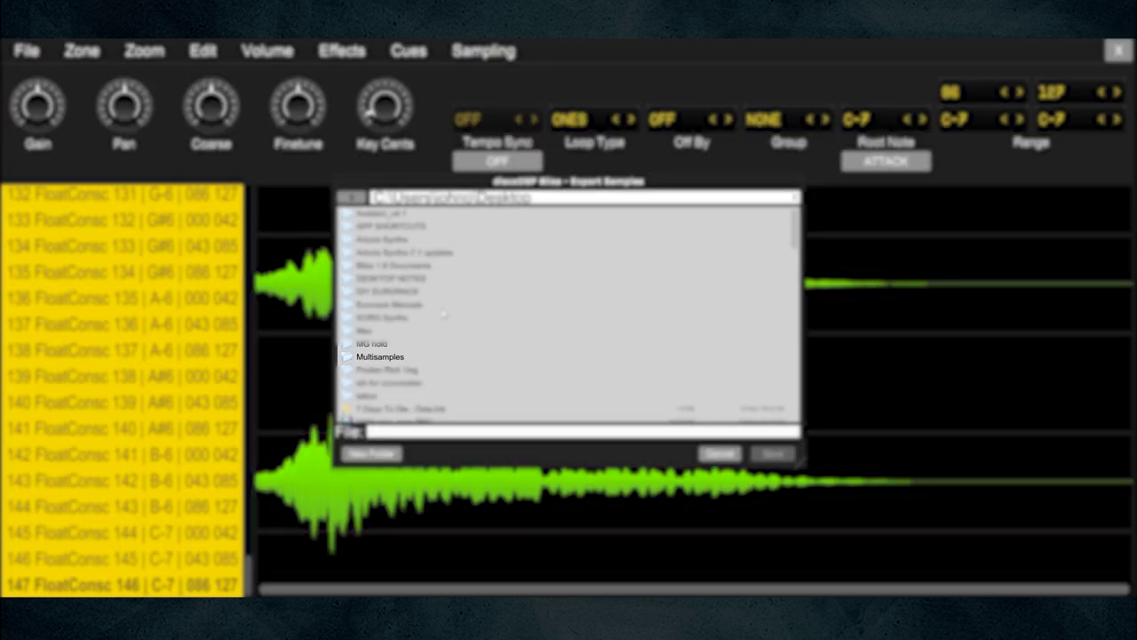
scroll(442, 315, down, 1)
double_click(380, 315)
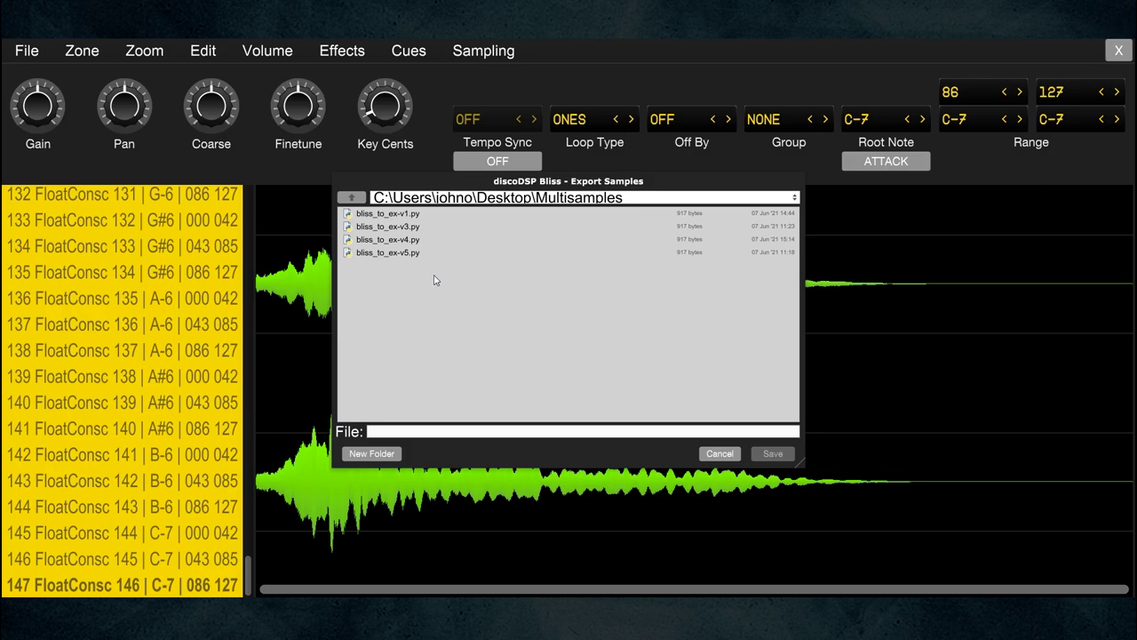
Name the export FloatConsc and save the zones as WAV samples
click(380, 431)
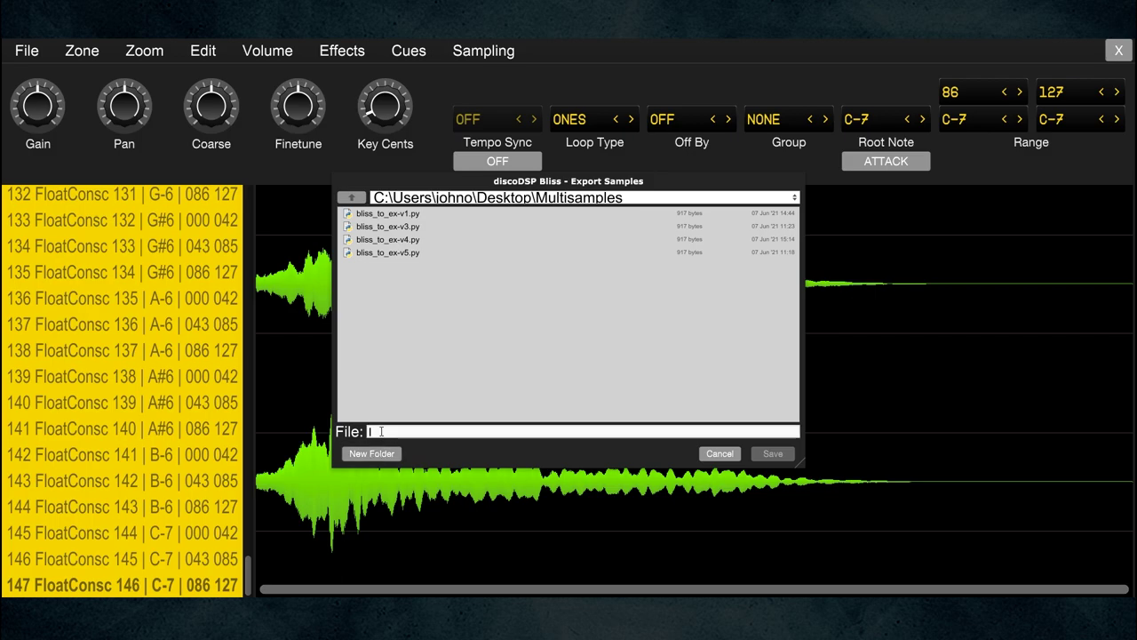
text(F)
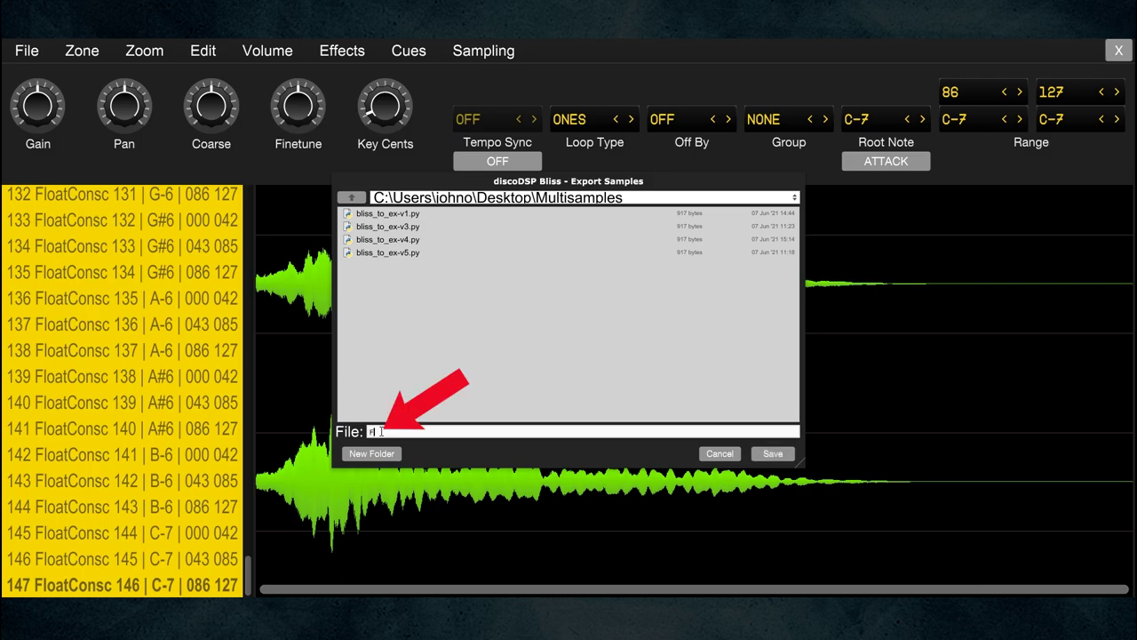
text(loatConsc)
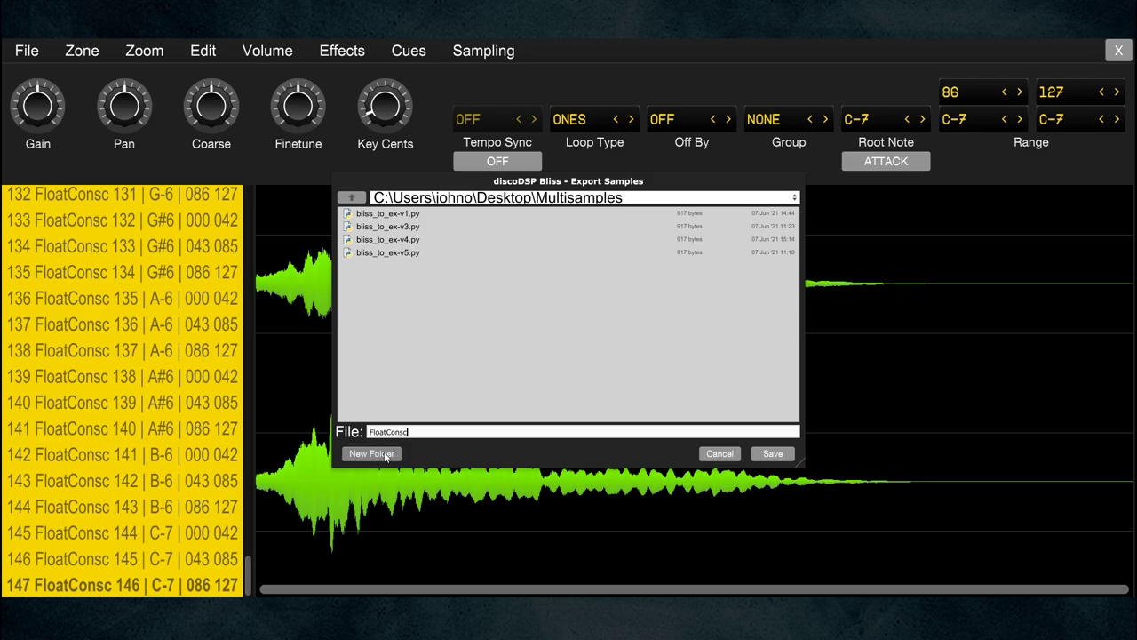
drag(416, 431, 369, 431)
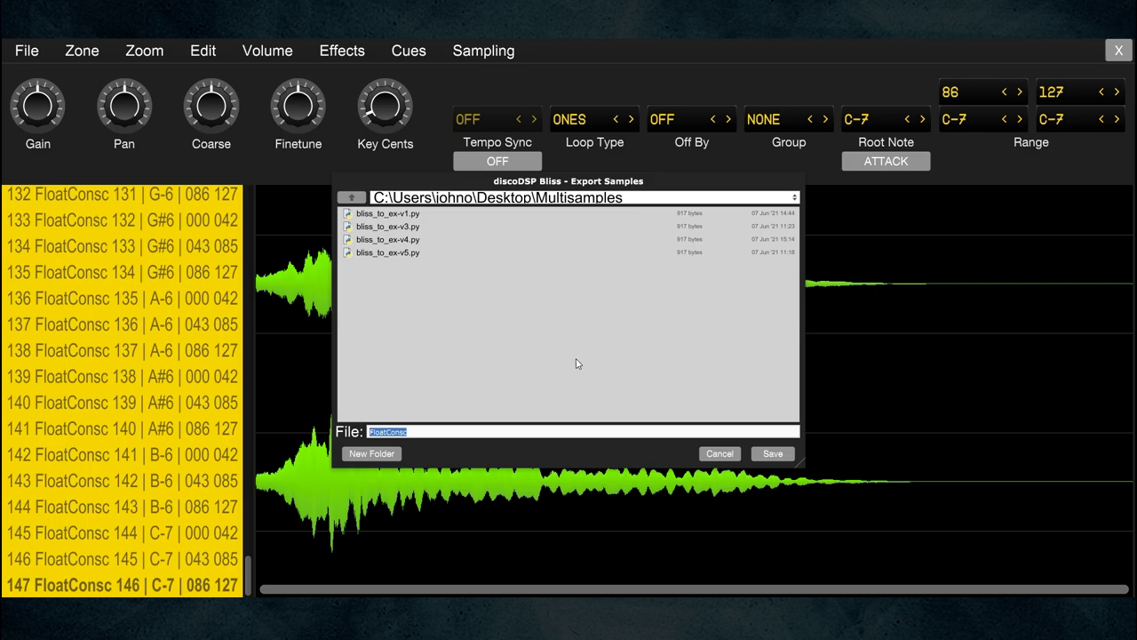
click(417, 432)
drag(417, 432, 367, 432)
click(774, 454)
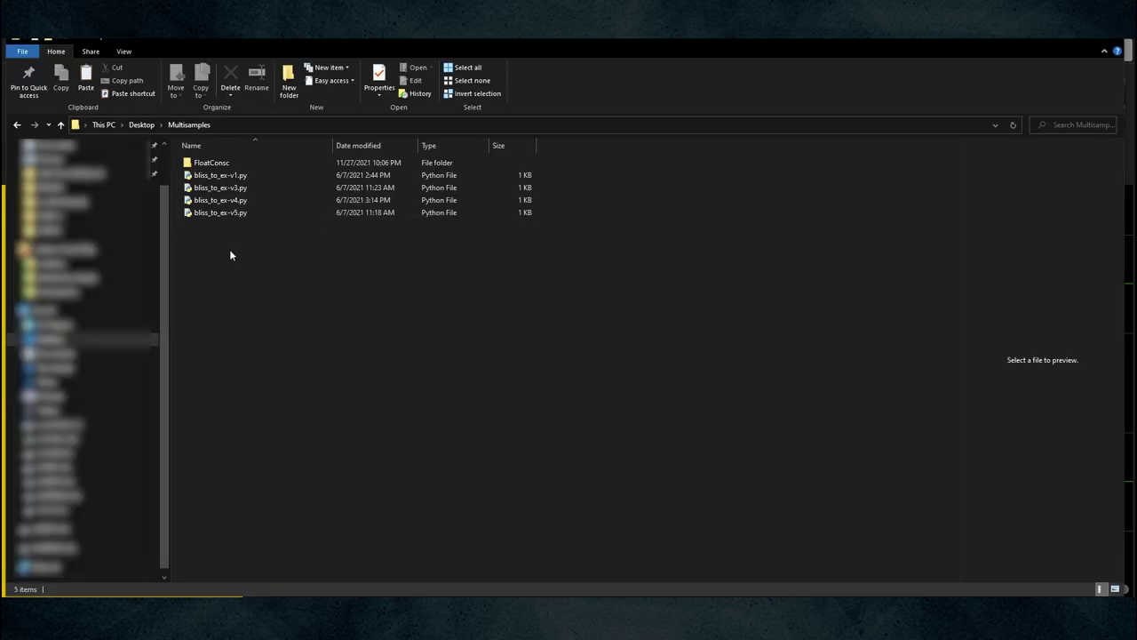
In File Explorer, open the exported FloatConsc folder, widen the Name column and examine the note and velocity ranges in the file names
double_click(207, 165)
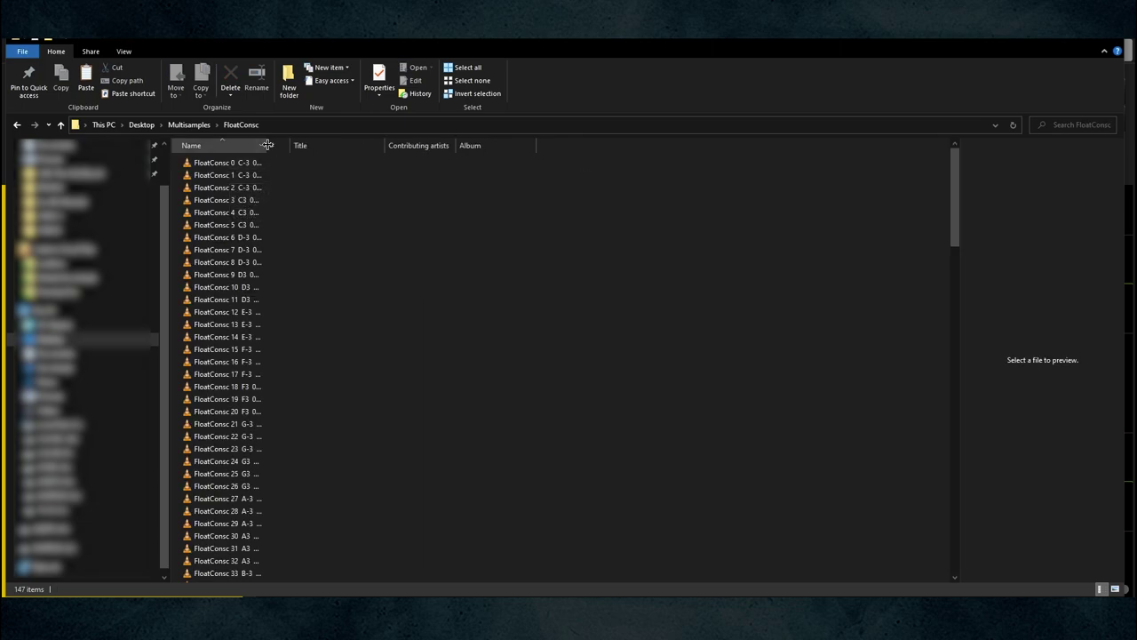
drag(266, 145, 344, 145)
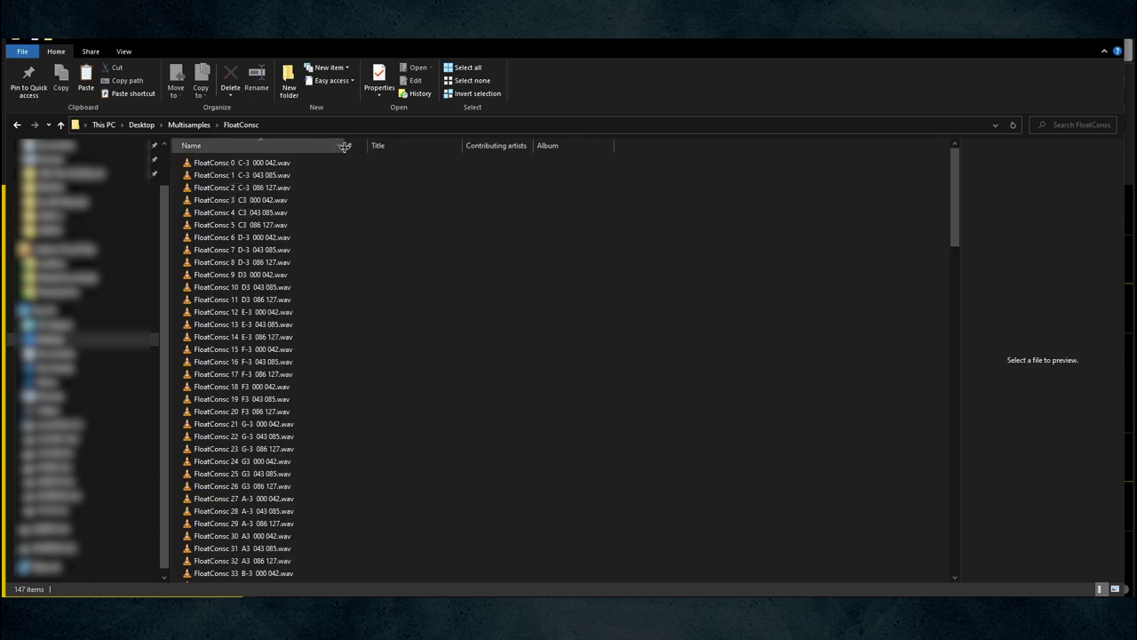
click(283, 164)
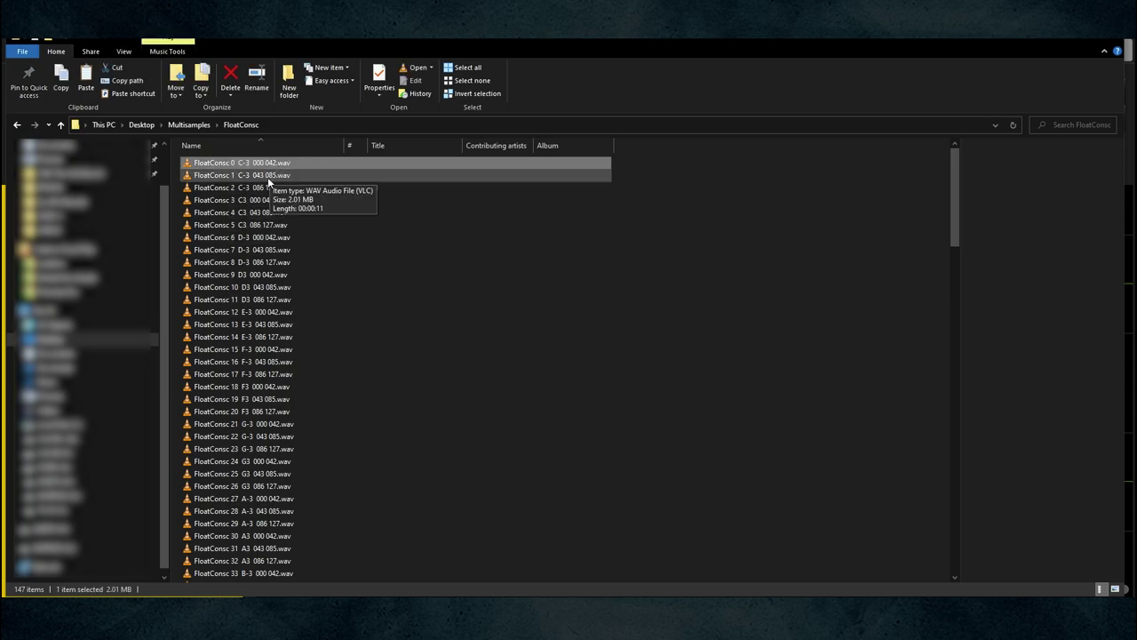
shift+click(269, 188)
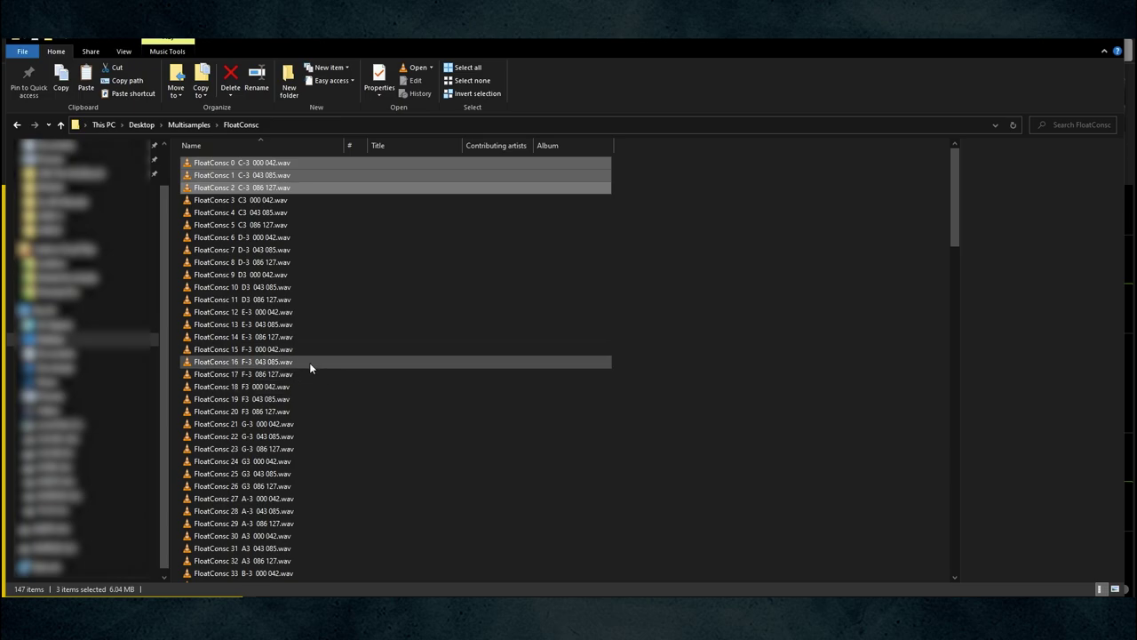
scroll(309, 363, down, 7)
scroll(310, 363, down, 13)
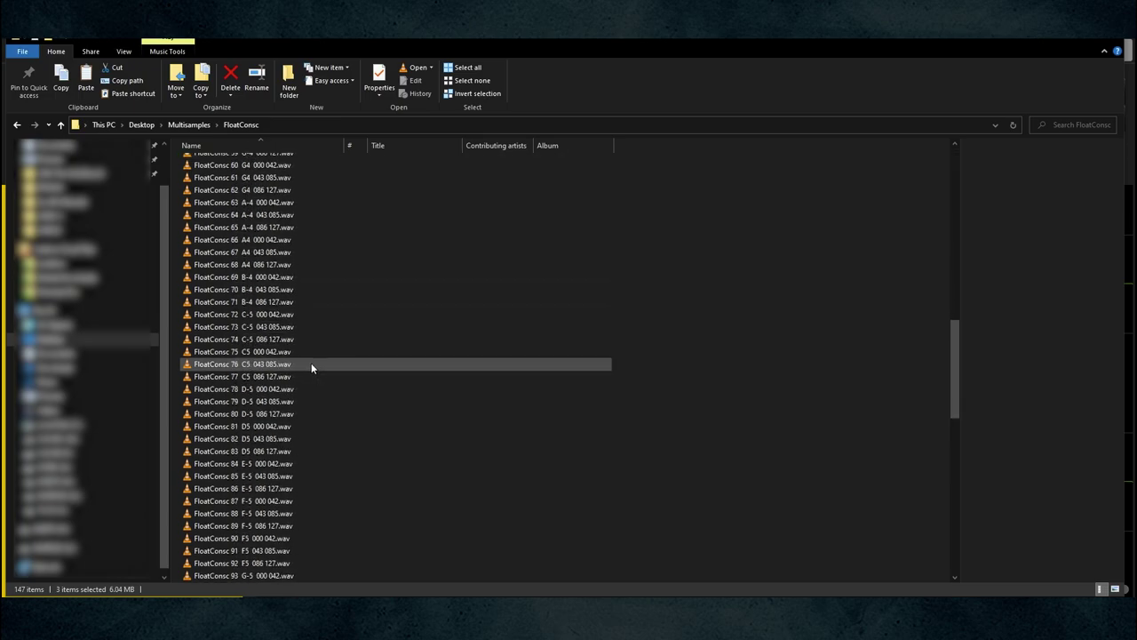
Play the exported samples FloatConsc 73 through 77 in VLC media player, moving its window clear of the file list, and close the player
click(265, 329)
double_click(264, 328)
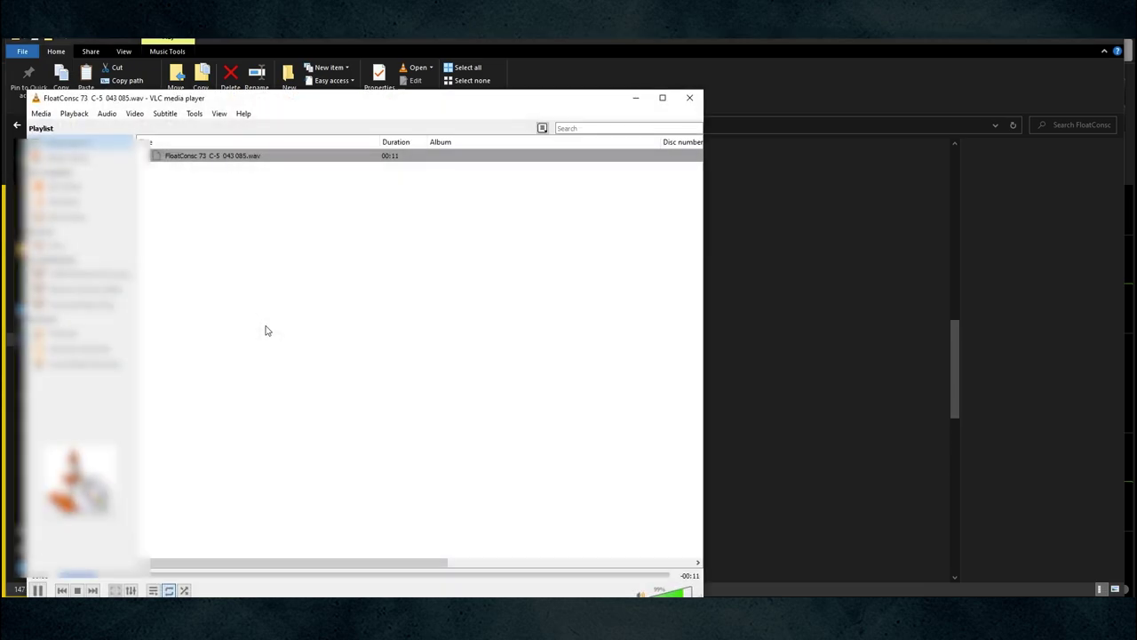
drag(304, 101, 661, 90)
double_click(273, 339)
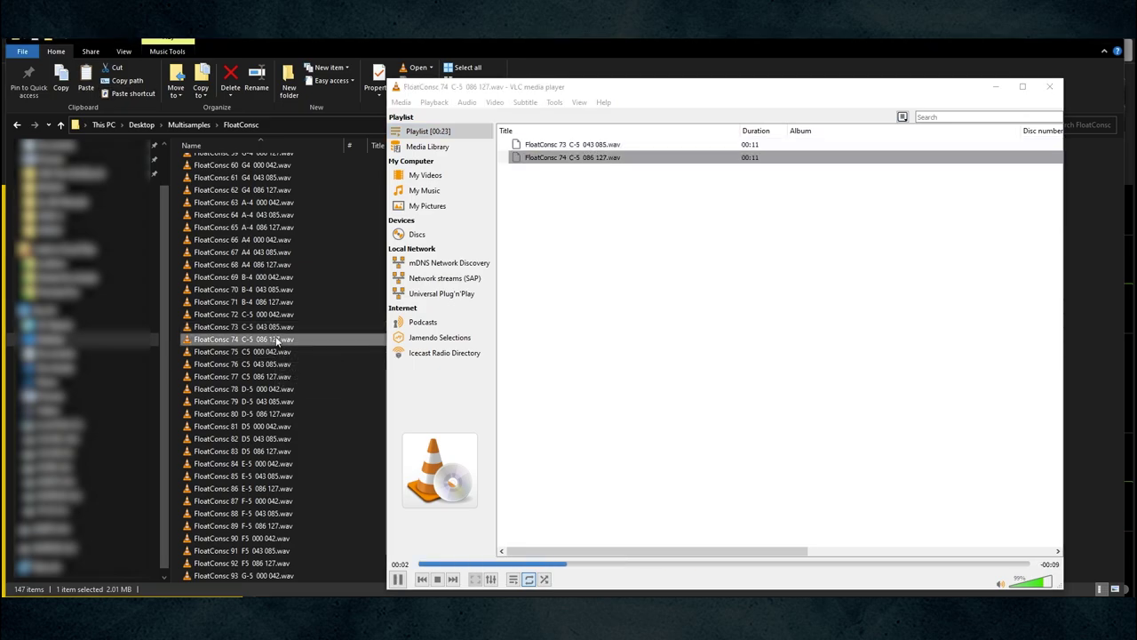
double_click(274, 351)
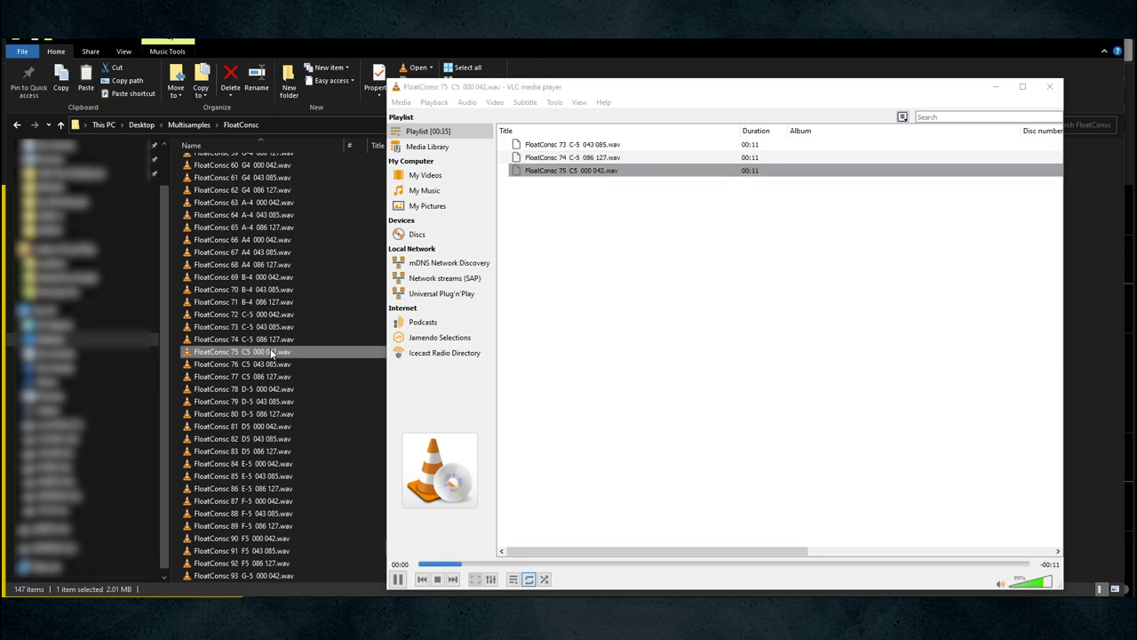
double_click(258, 365)
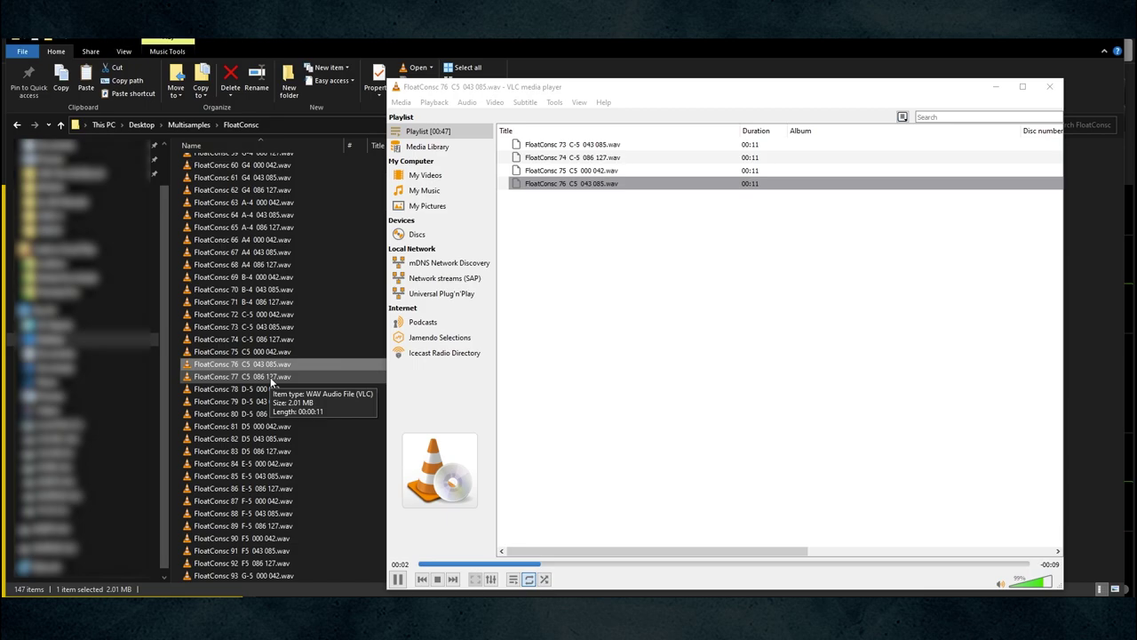
double_click(270, 377)
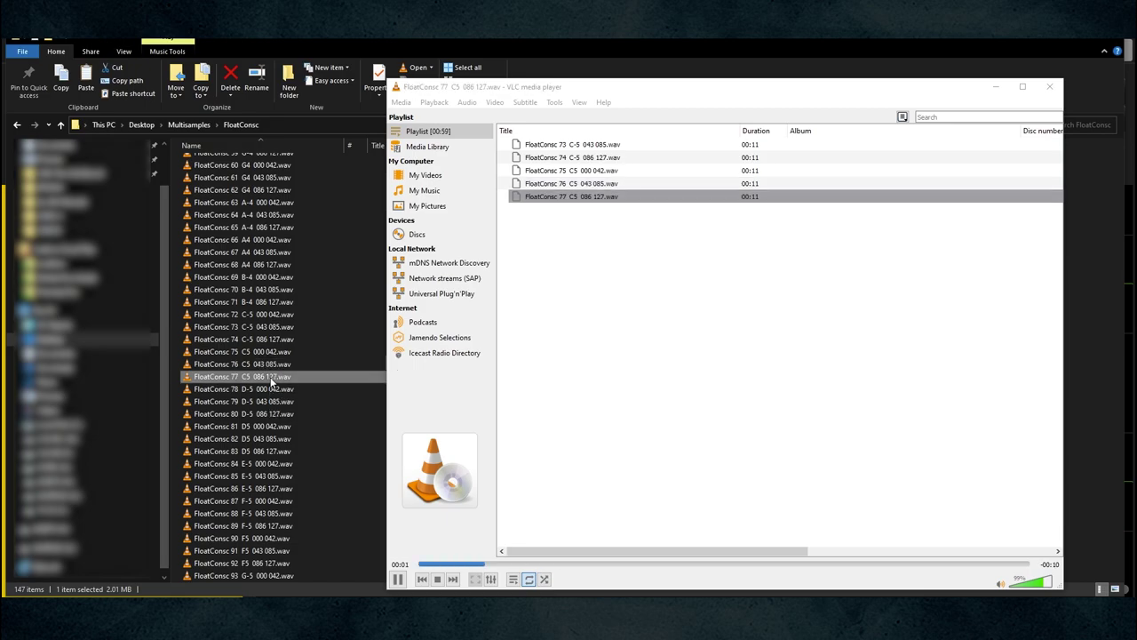
click(1050, 88)
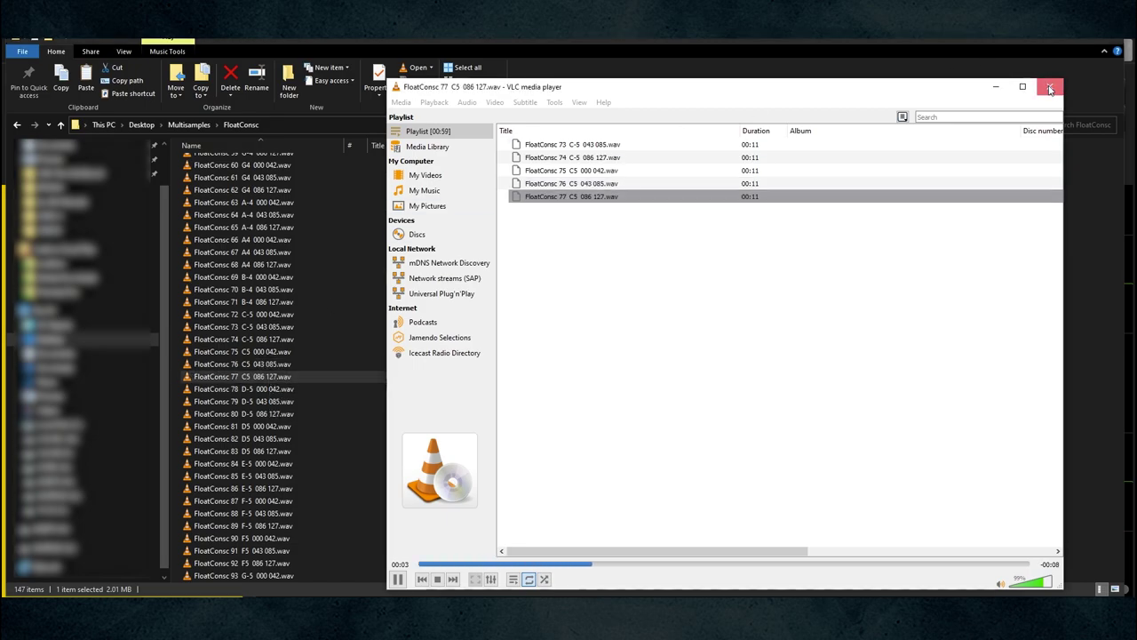
Return to the first exported files and check the names of the lowest and highest C-3 velocity samples
scroll(346, 249, up, 8)
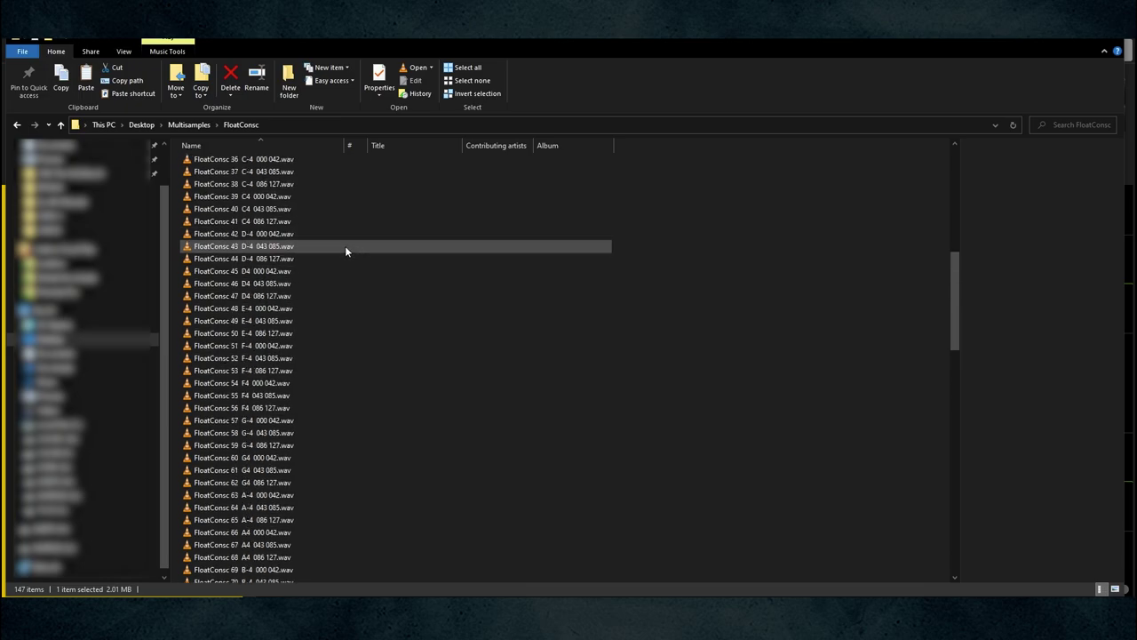
scroll(346, 252, up, 12)
click(267, 167)
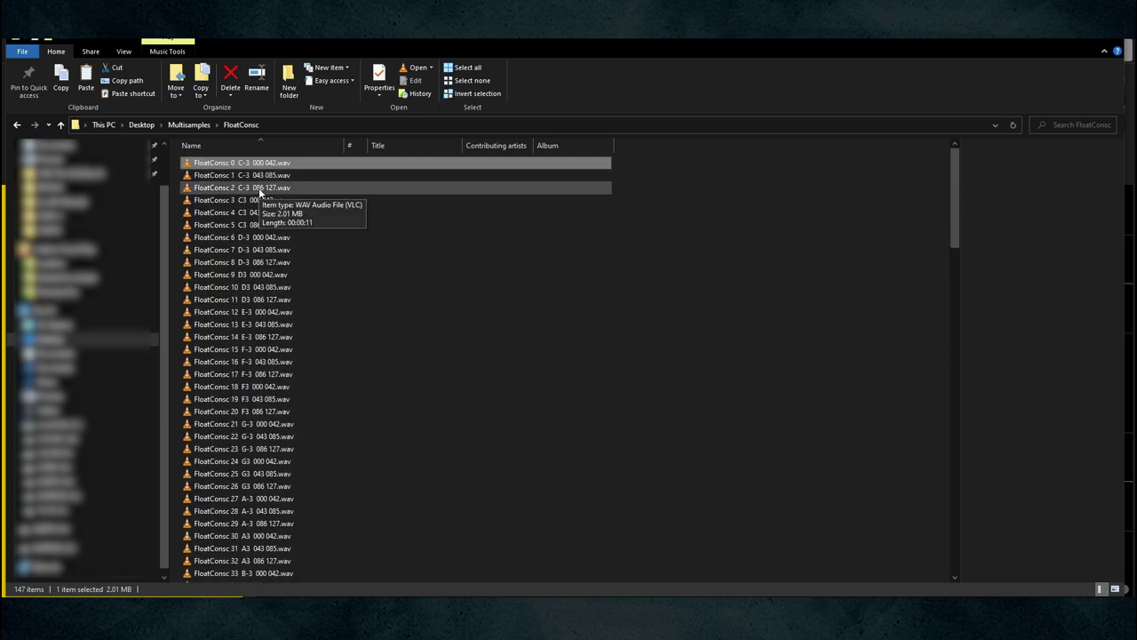
click(265, 192)
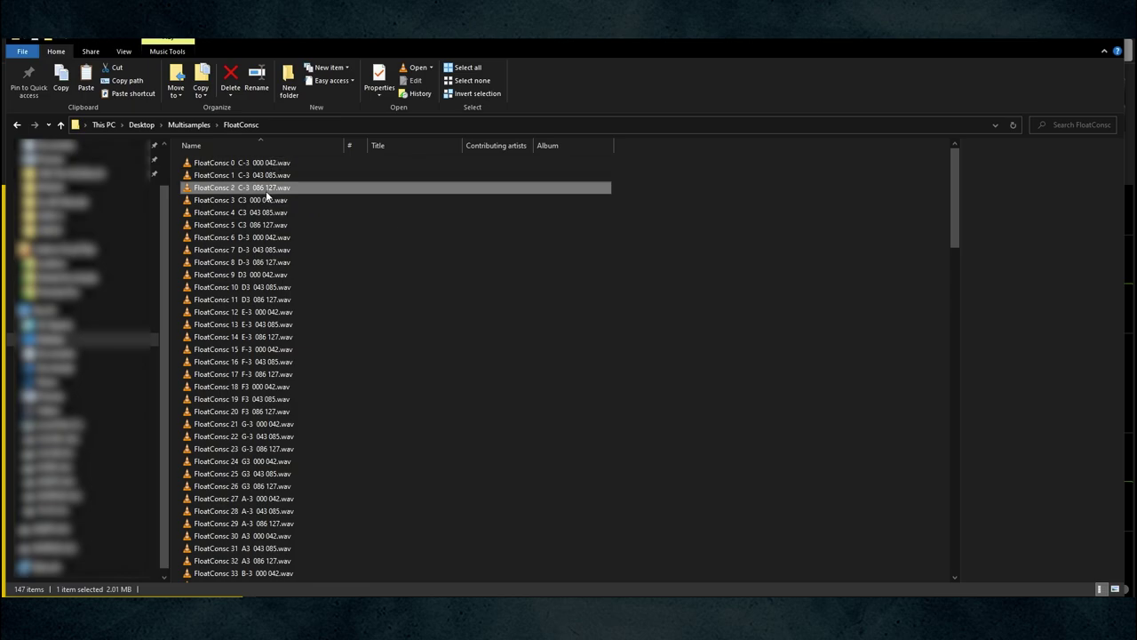
Compare the velocity ranges in the names of the D-3 and D3 sample files, FloatConsc 8 through 11
click(254, 262)
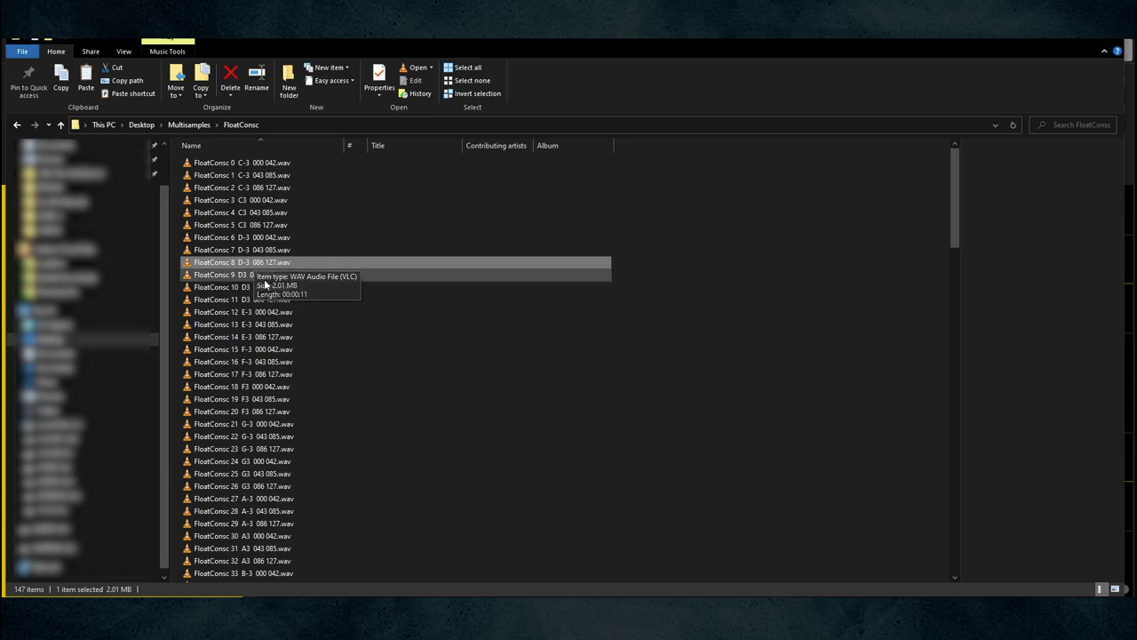
click(261, 278)
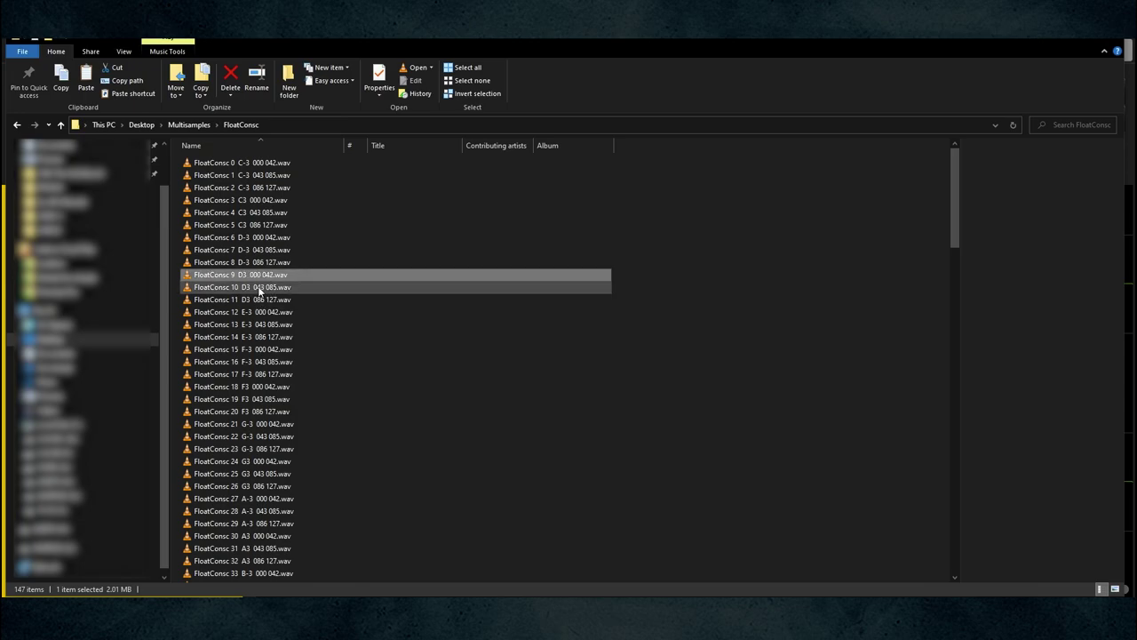
click(266, 299)
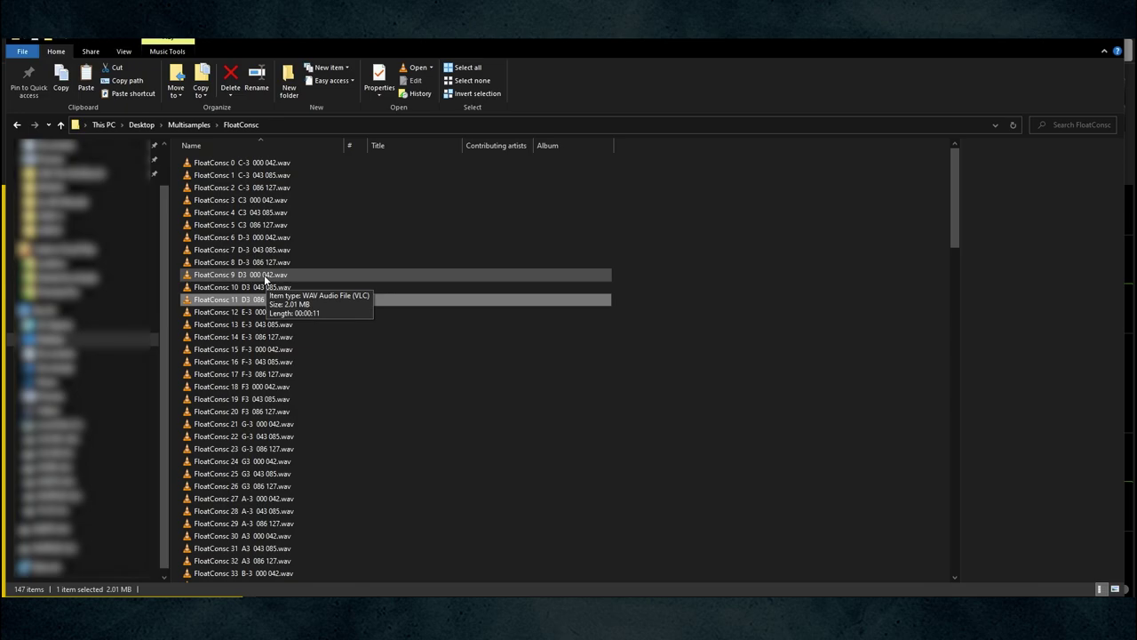
click(265, 278)
click(257, 291)
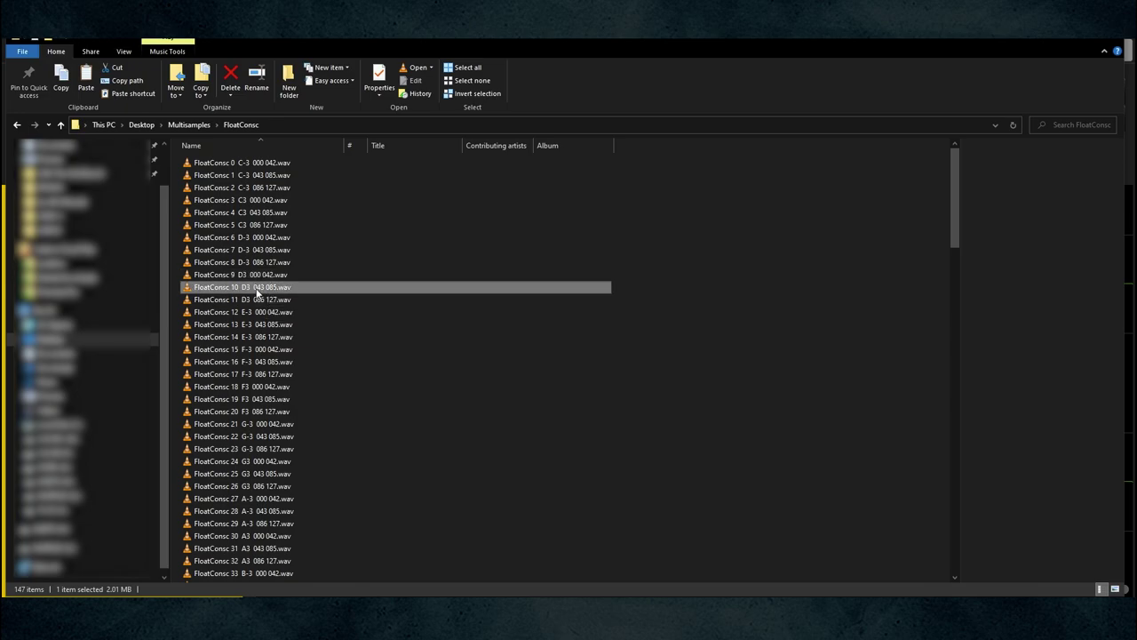
click(256, 275)
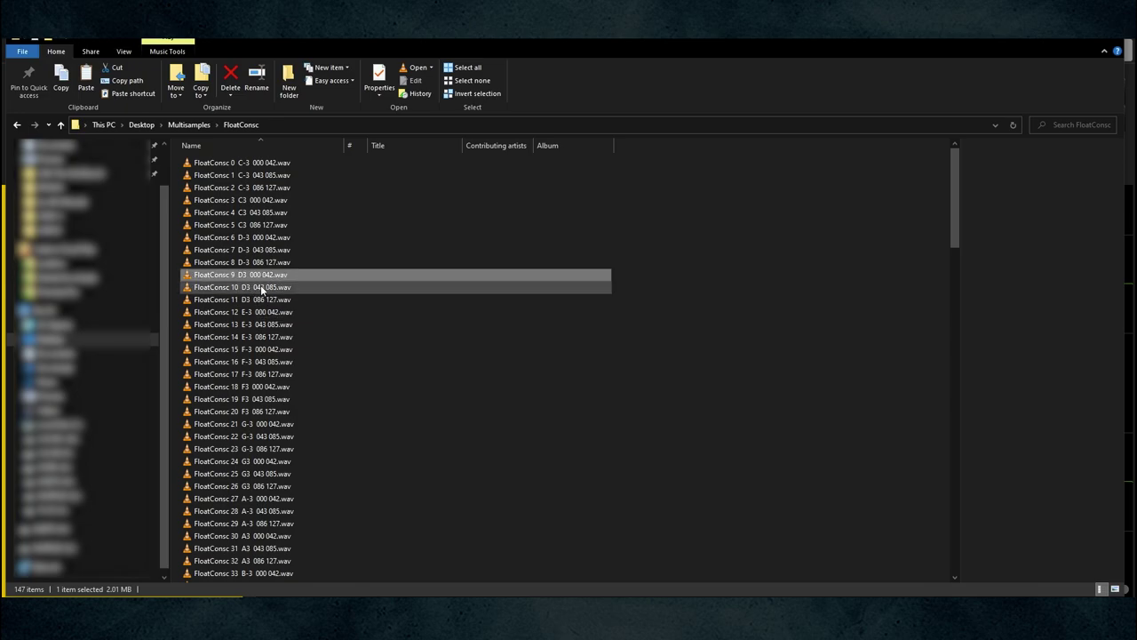
click(263, 290)
click(263, 299)
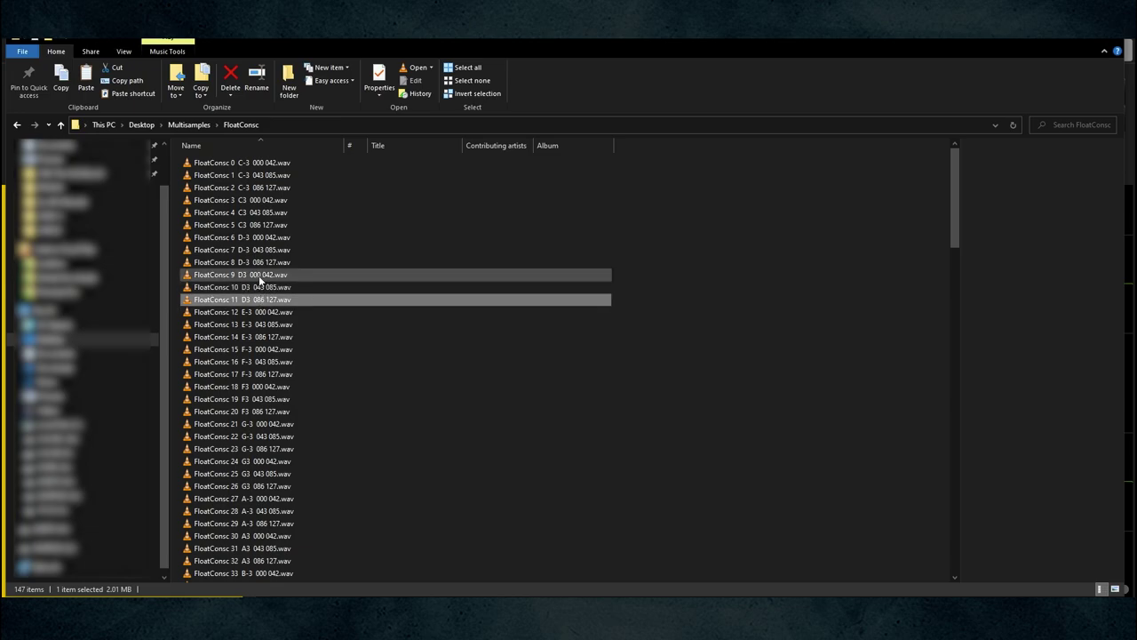
click(260, 279)
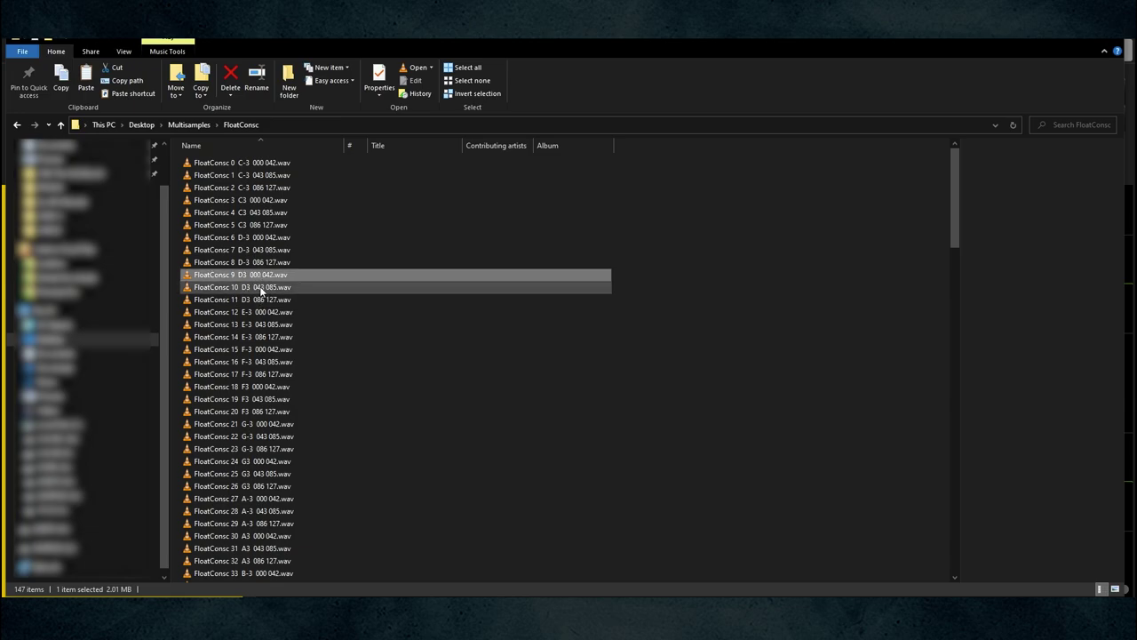
click(262, 289)
click(264, 299)
click(263, 278)
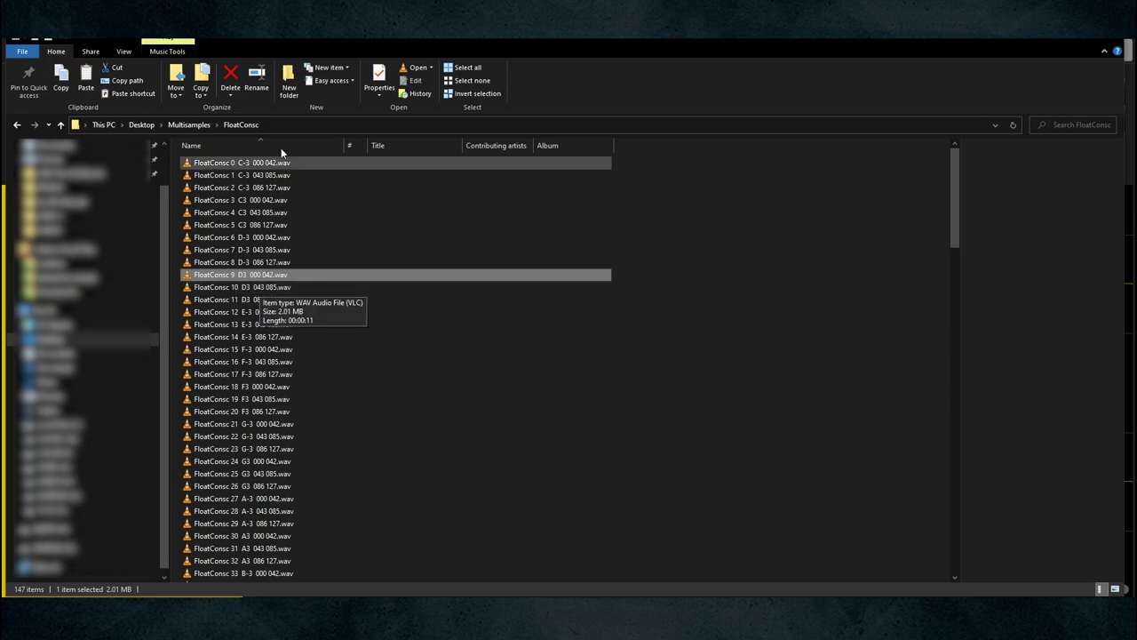
Go up to the Multisamples folder and look over the bliss_to_ex Python scripts v1, v3, v4 and v5
click(201, 124)
click(241, 238)
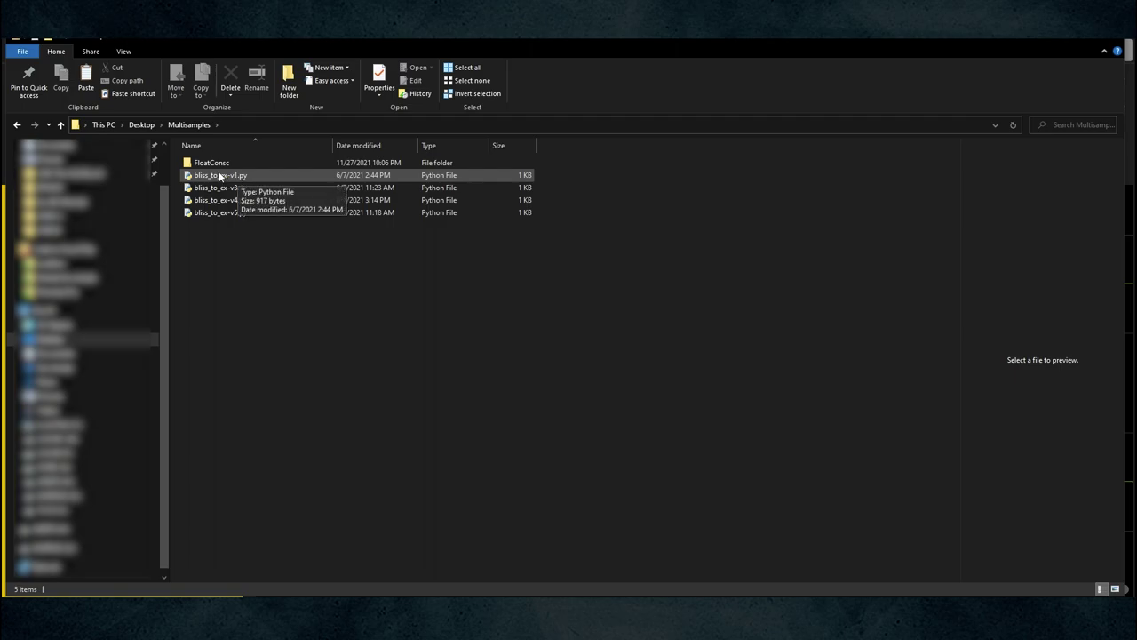
click(228, 189)
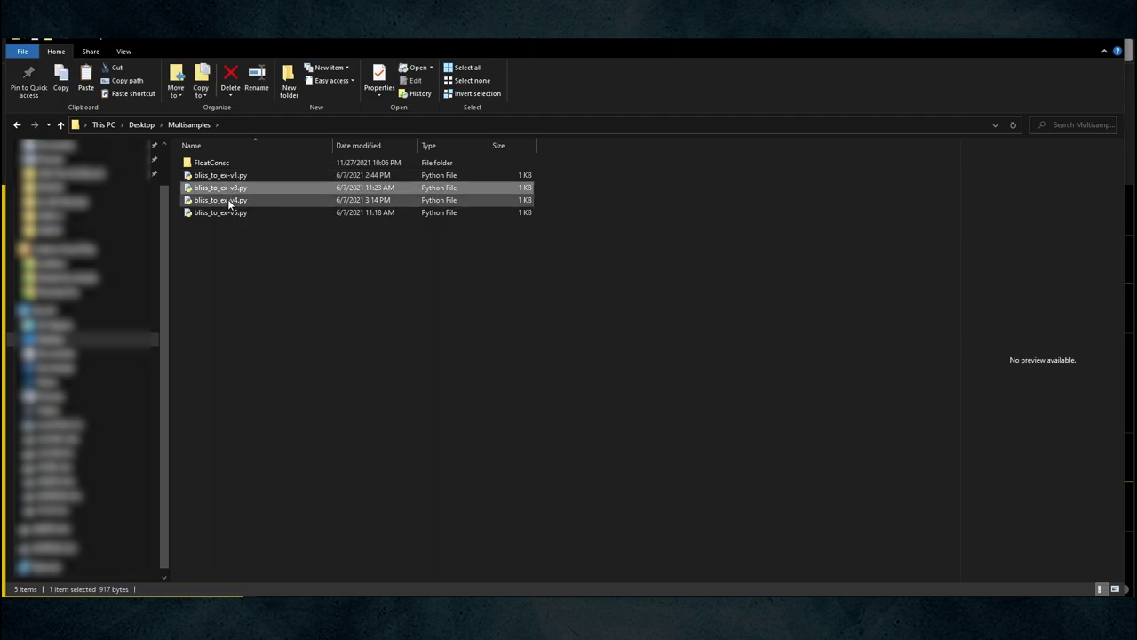
click(230, 201)
click(229, 214)
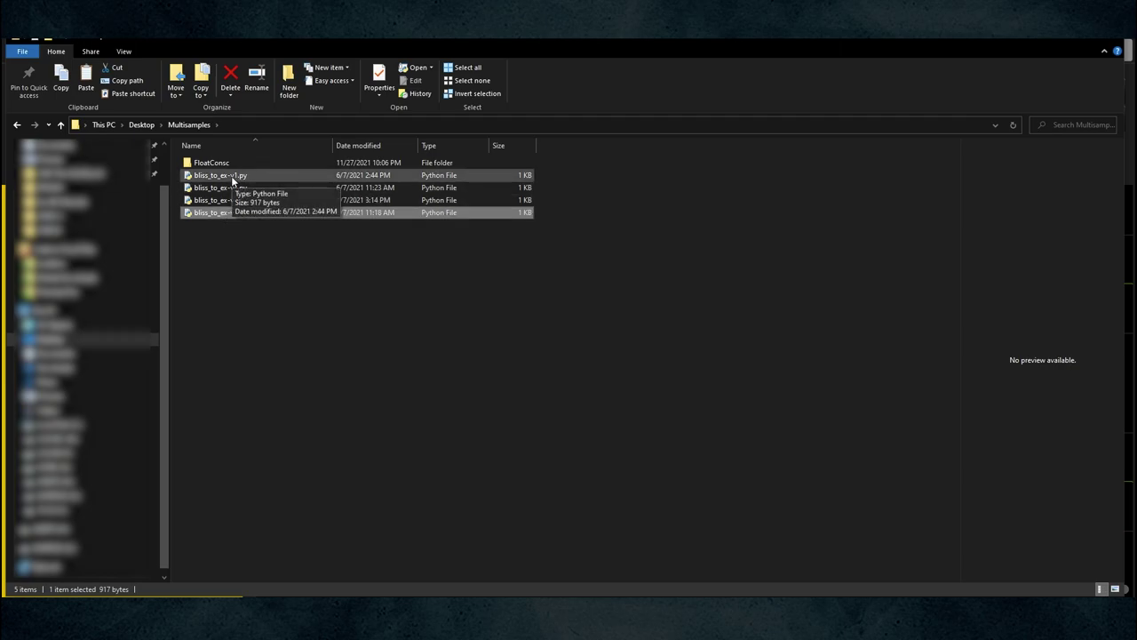
click(232, 240)
click(232, 177)
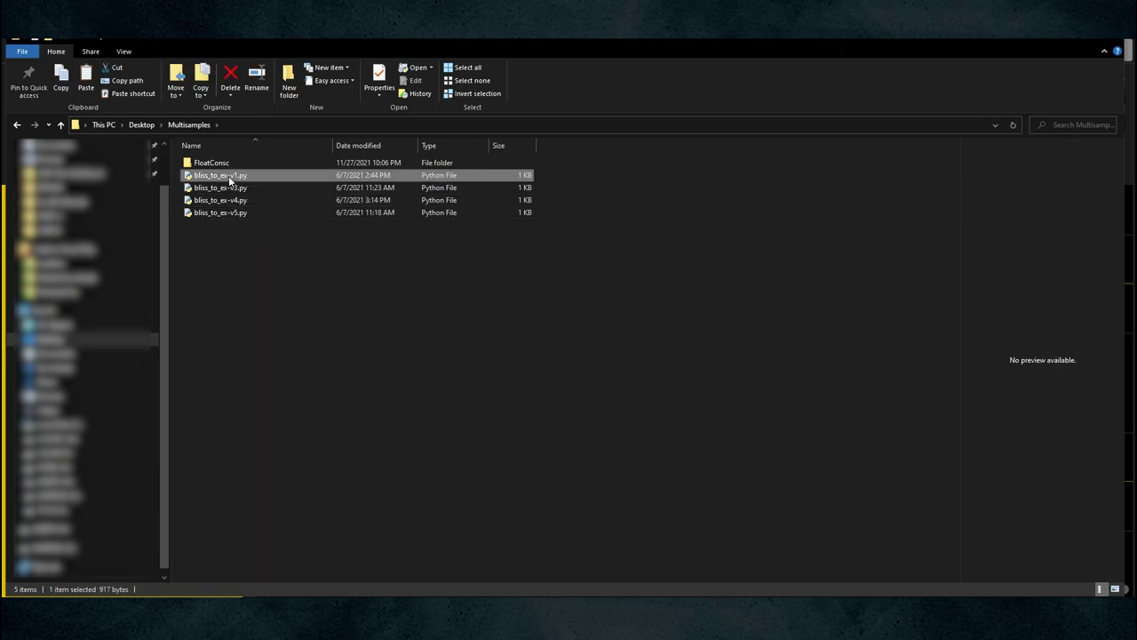
click(235, 233)
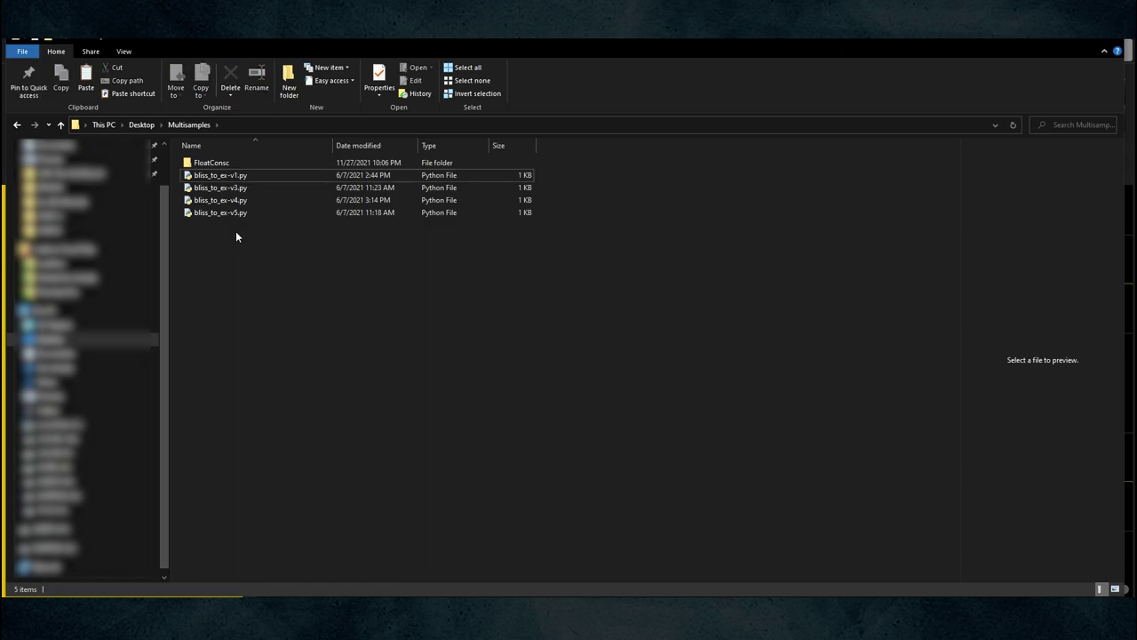
Open the FloatConsc folder and select the three C-3 velocity samples to check the number of layers per note
mouse_move(221, 181)
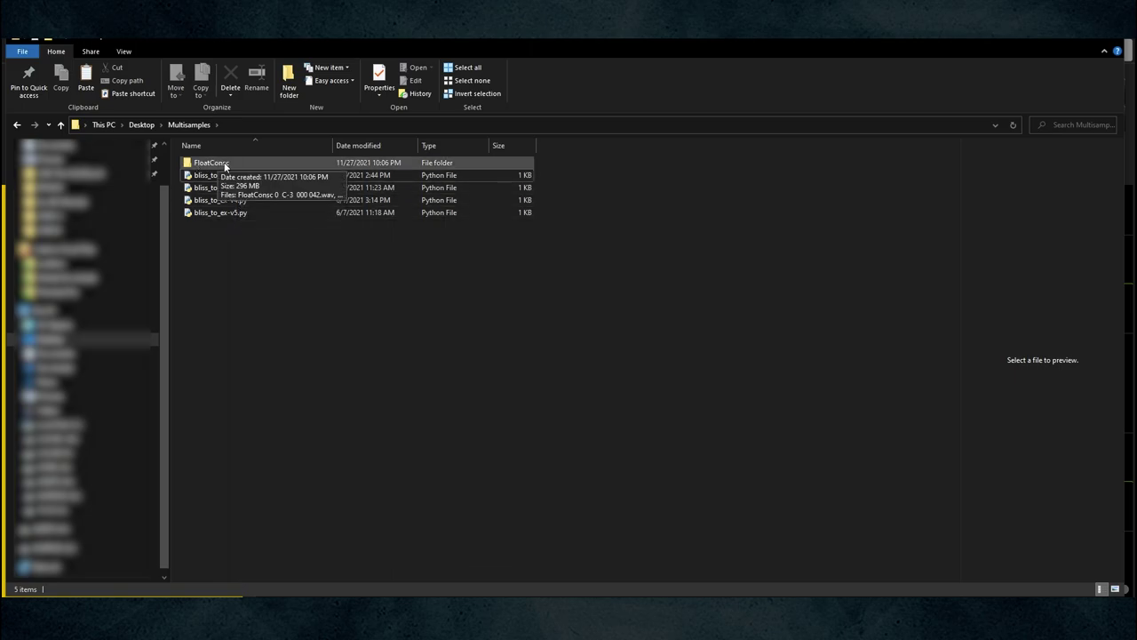
double_click(217, 163)
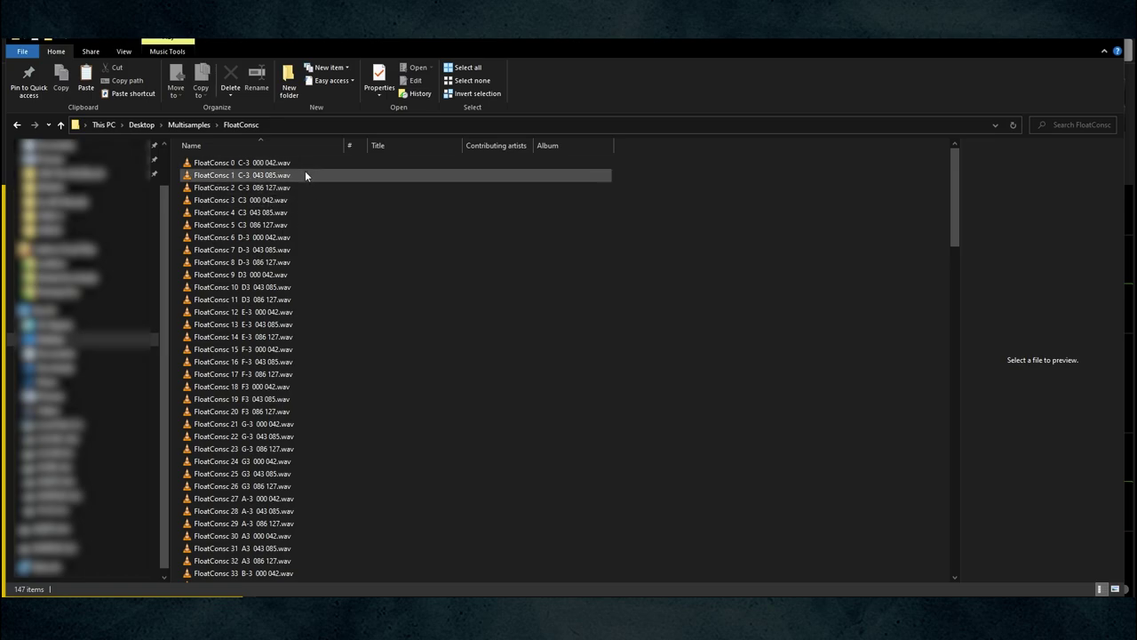
drag(306, 162, 286, 189)
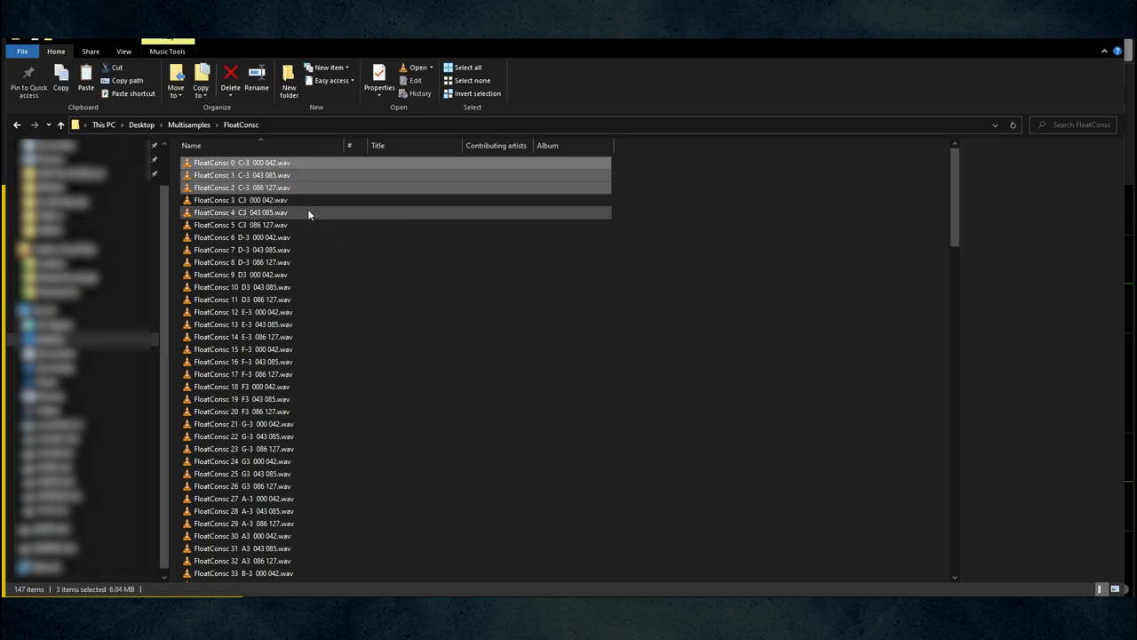
Compare bliss_to_ex script versions v3, v1, v4 and v5 in Multisamples with the three C-3 velocity samples in FloatConsc
click(192, 125)
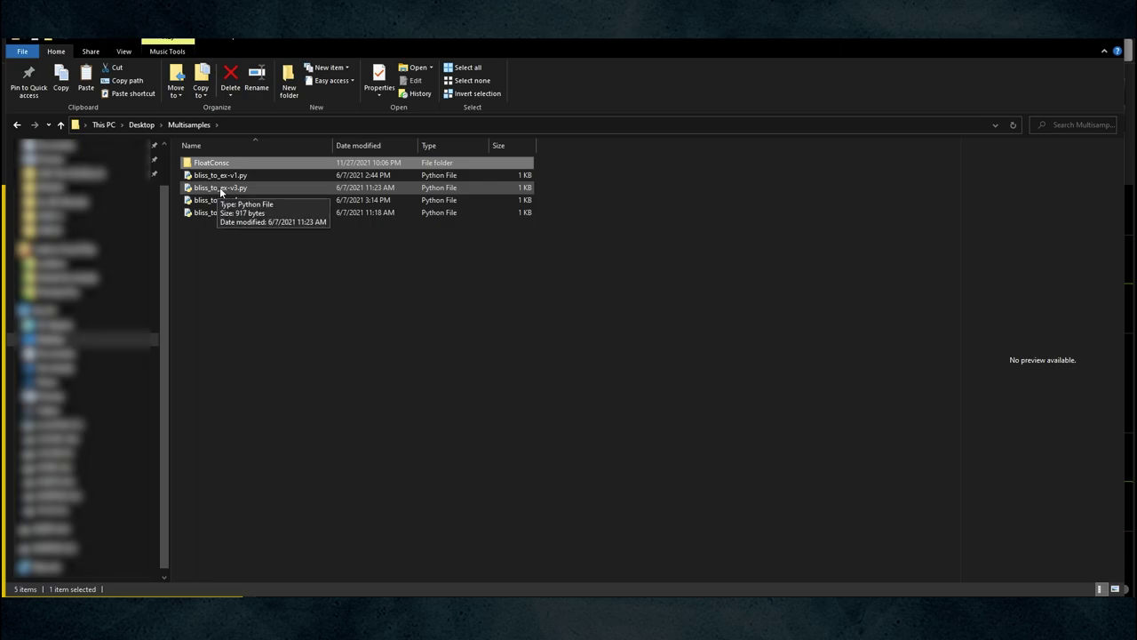
click(218, 192)
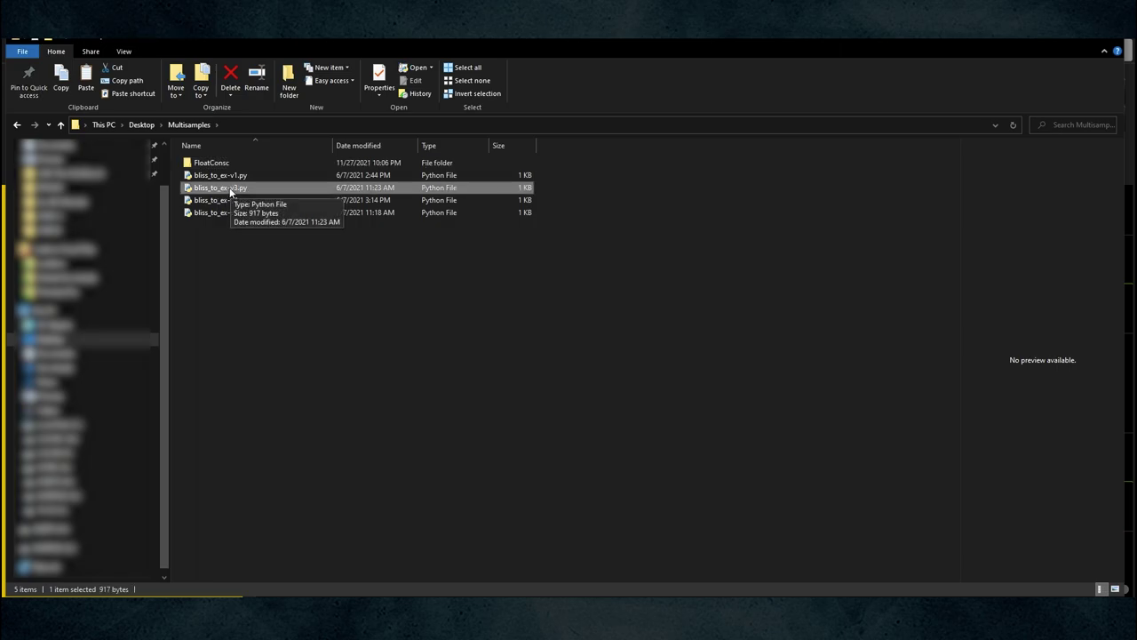
click(222, 175)
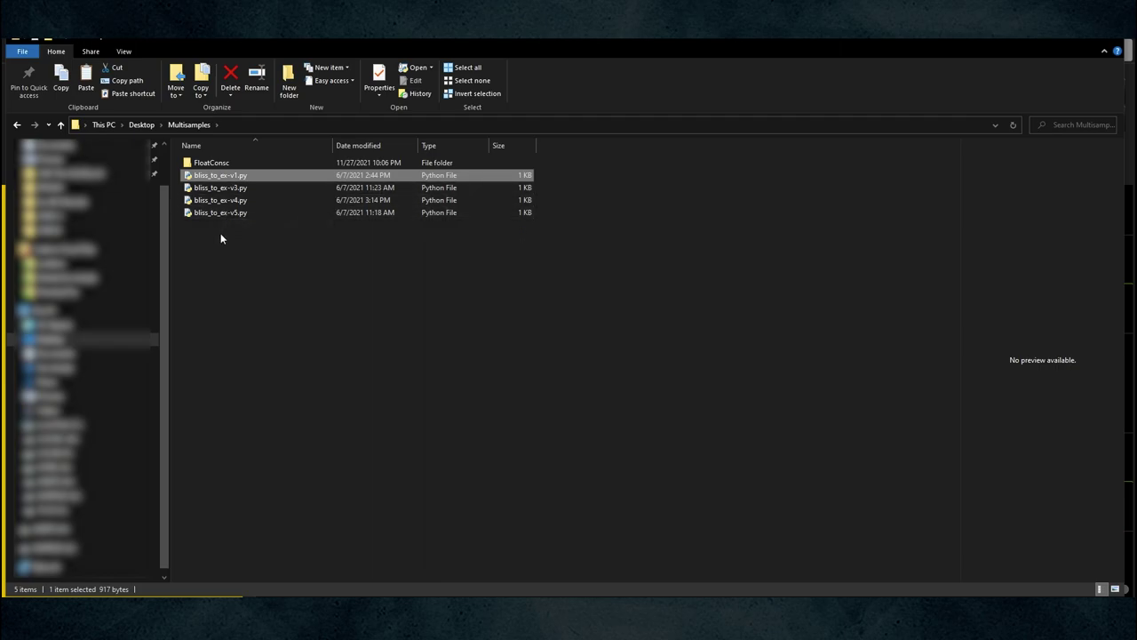
click(227, 202)
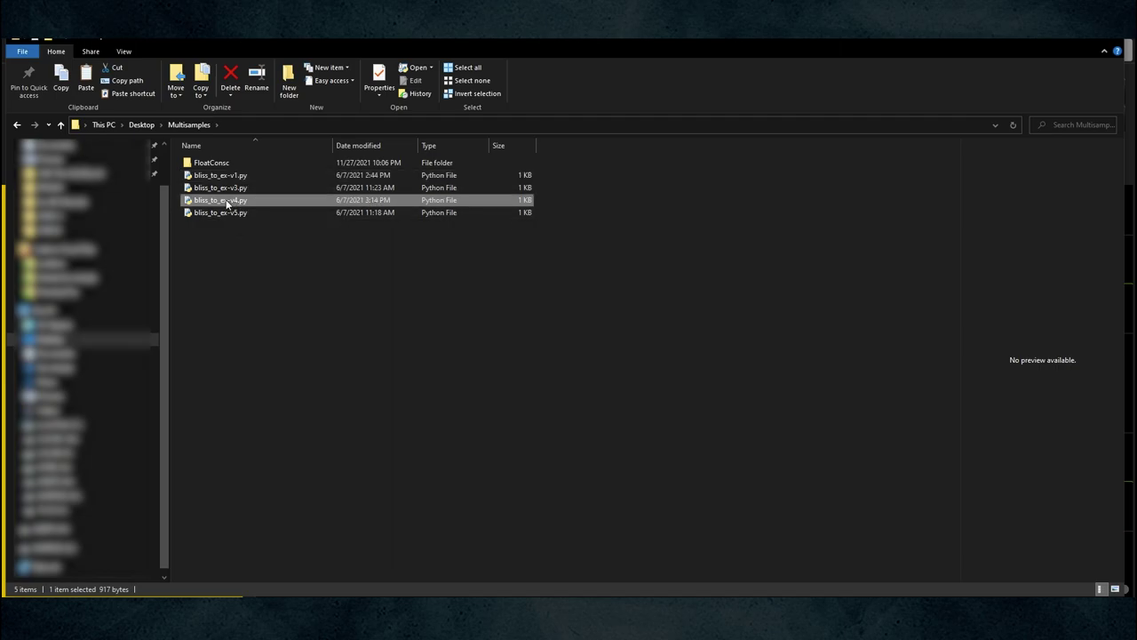
click(226, 214)
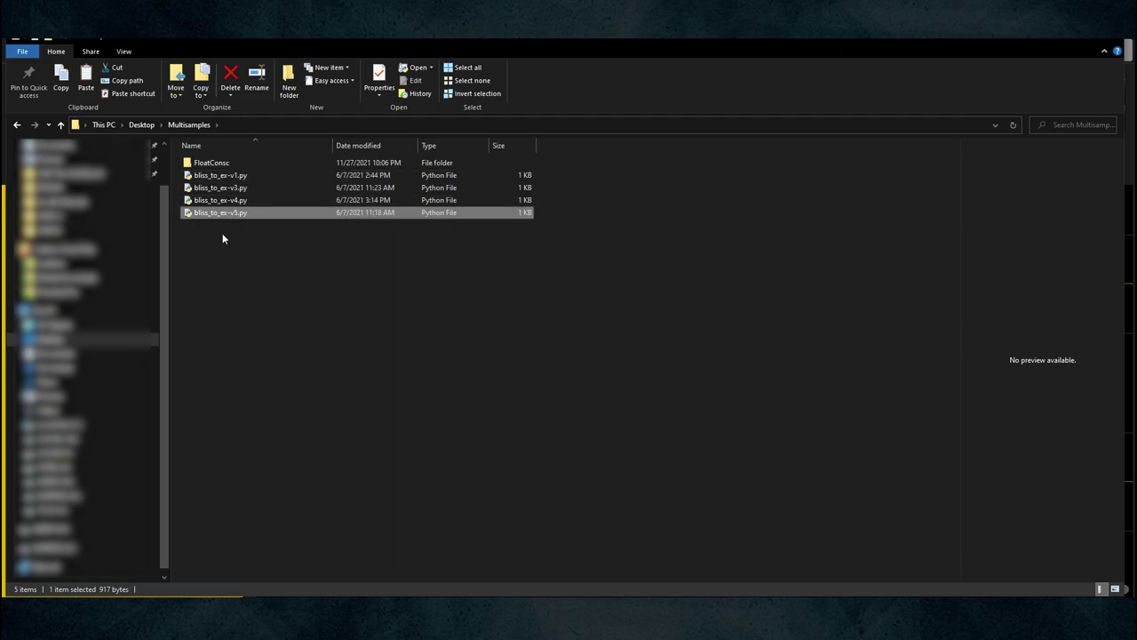
double_click(218, 165)
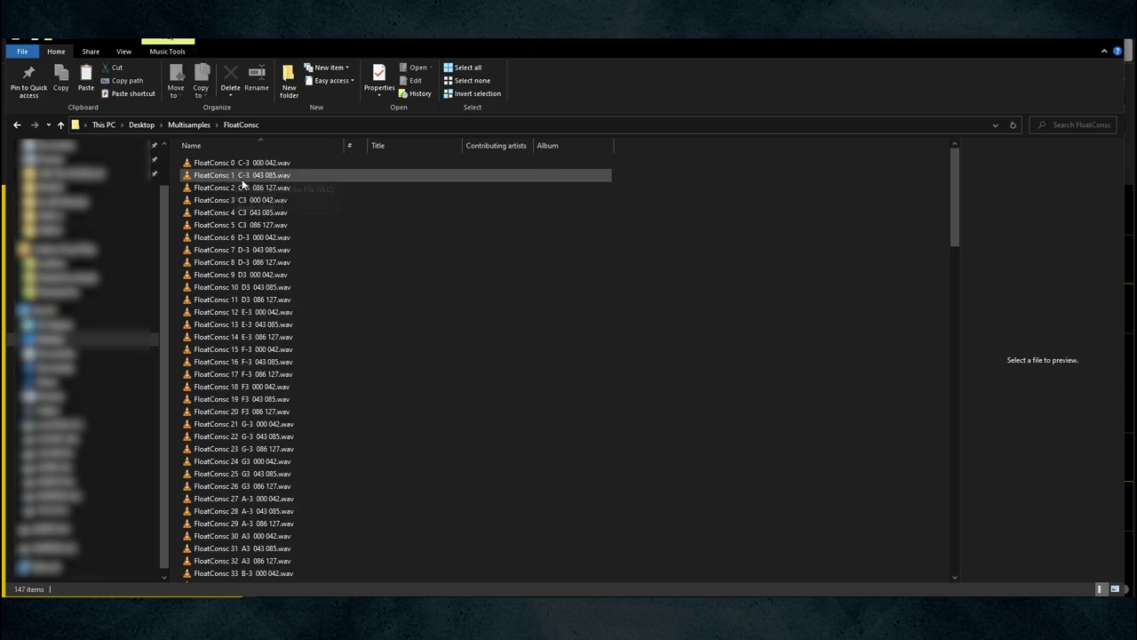
drag(302, 164, 288, 192)
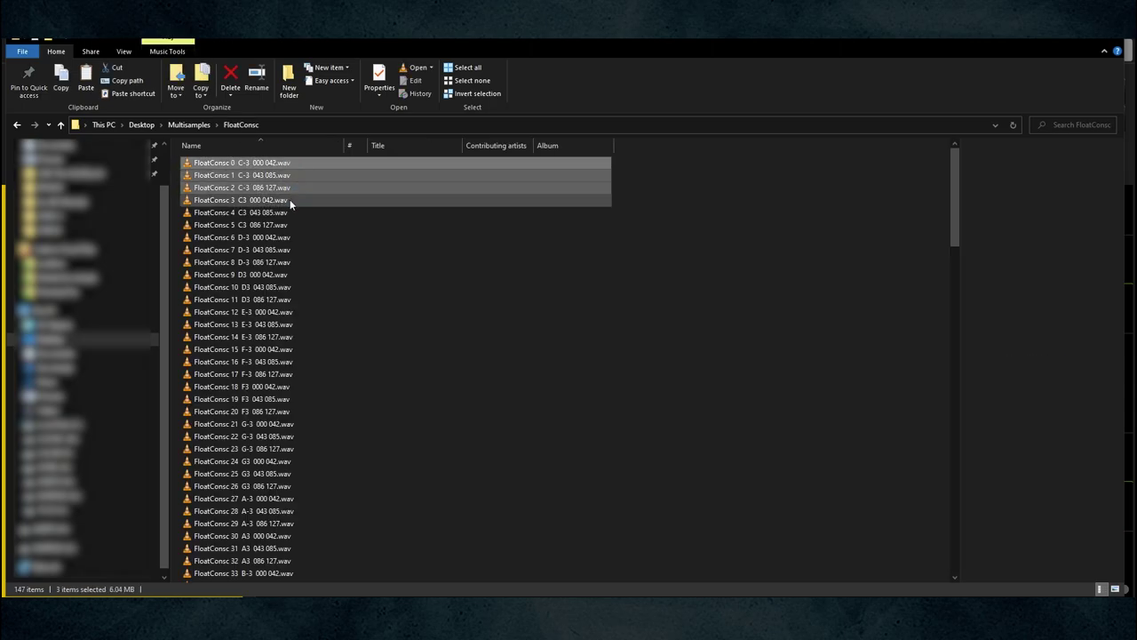
Copy bliss_to_ex-v3.py from Multisamples into the FloatConsc folder and run it there to rename the samples
click(203, 126)
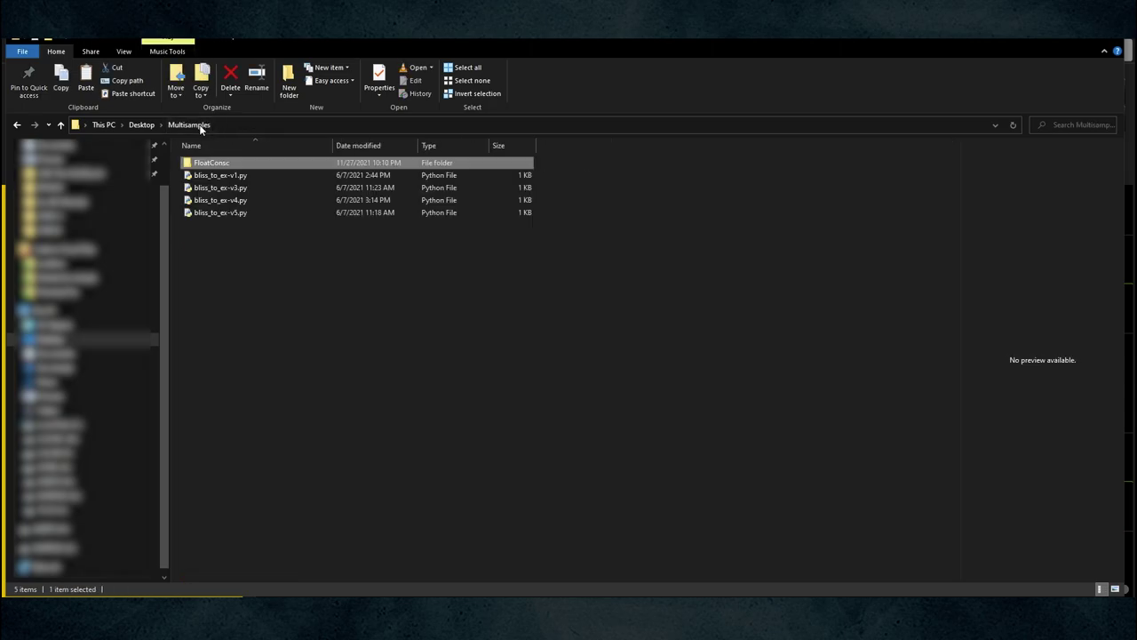
click(227, 193)
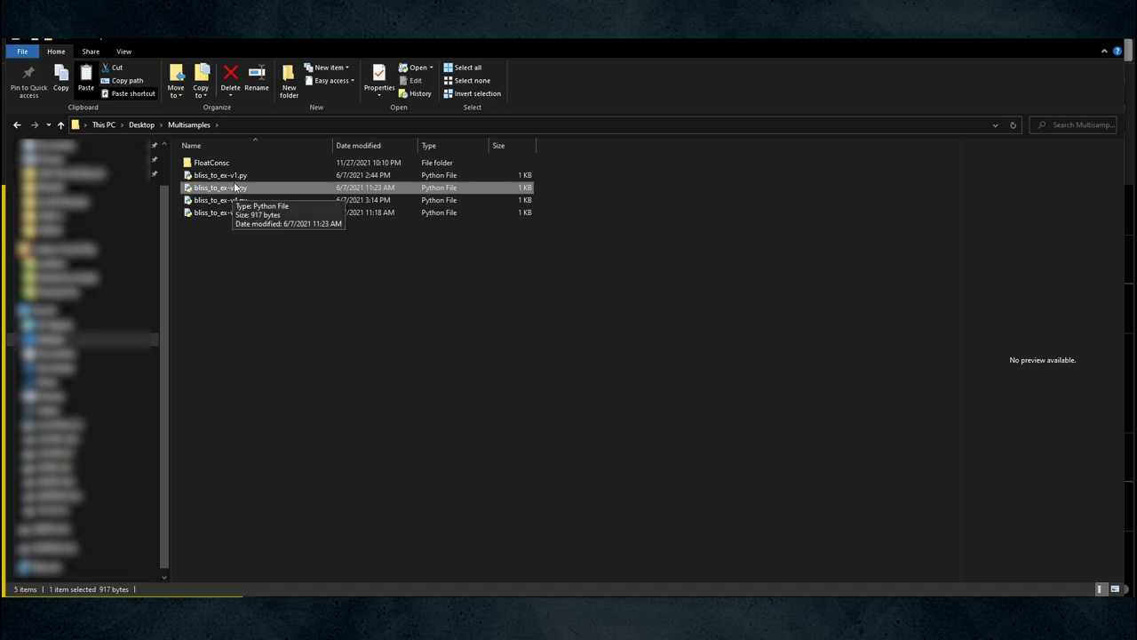
double_click(218, 165)
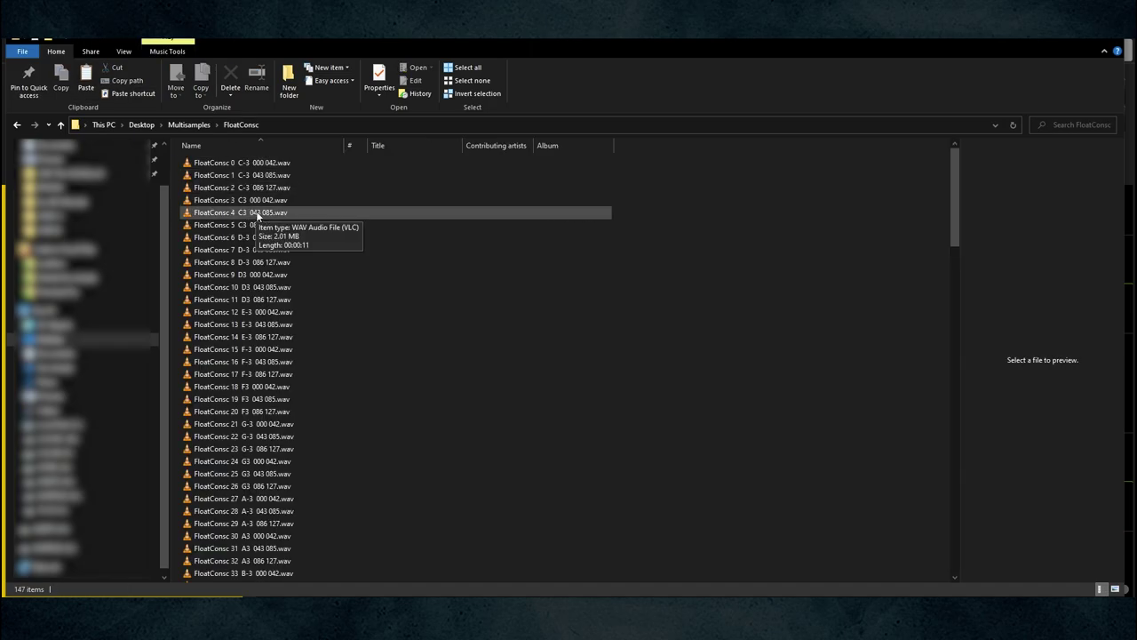
key(ctrl+v)
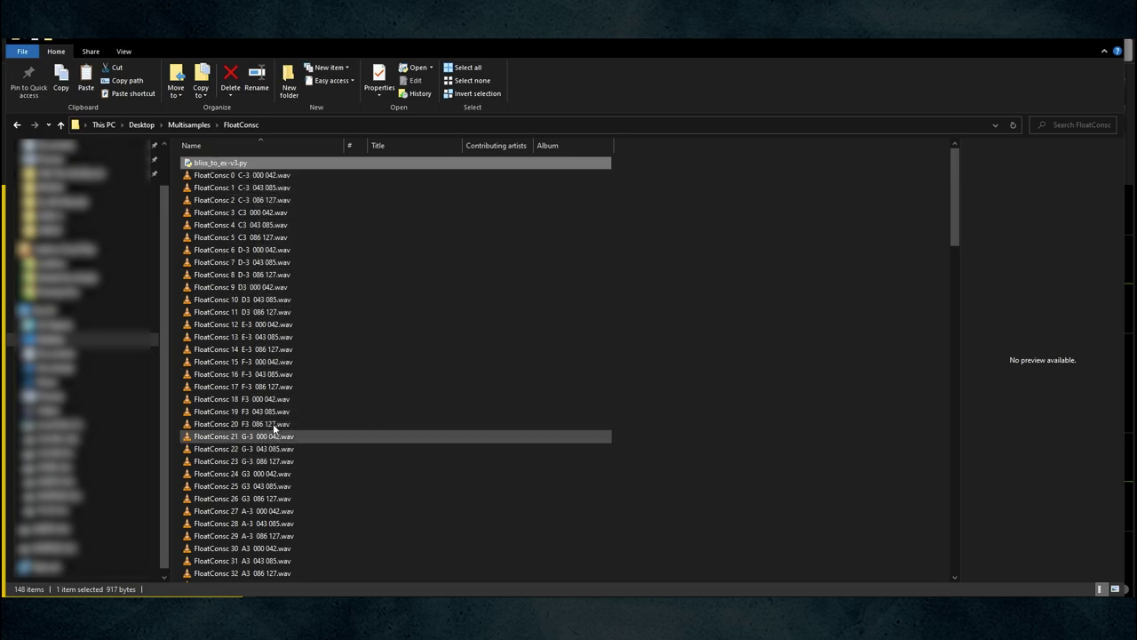
double_click(225, 165)
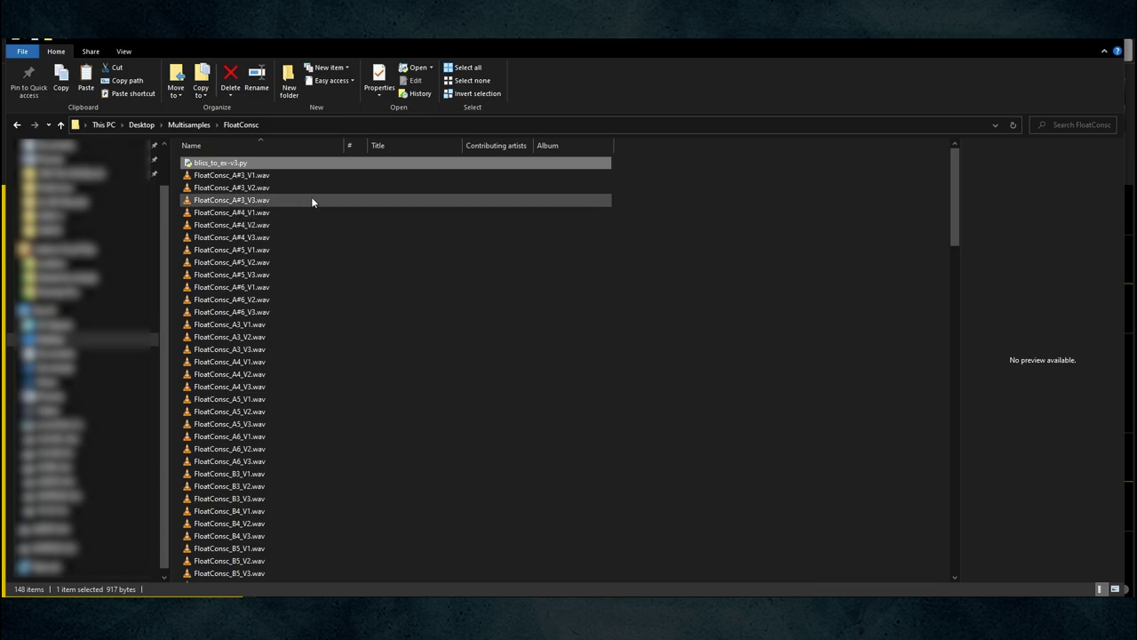
Examine the note and velocity-layer naming of the renamed files, especially the A#3 samples V1 to V3
click(252, 176)
shift+click(253, 201)
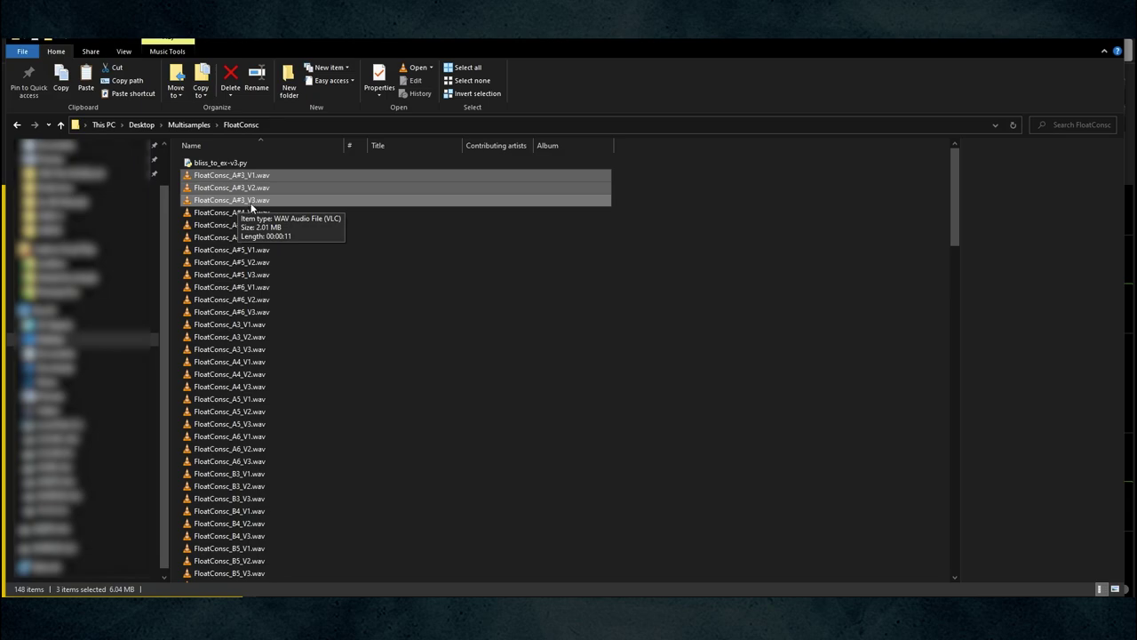
click(300, 251)
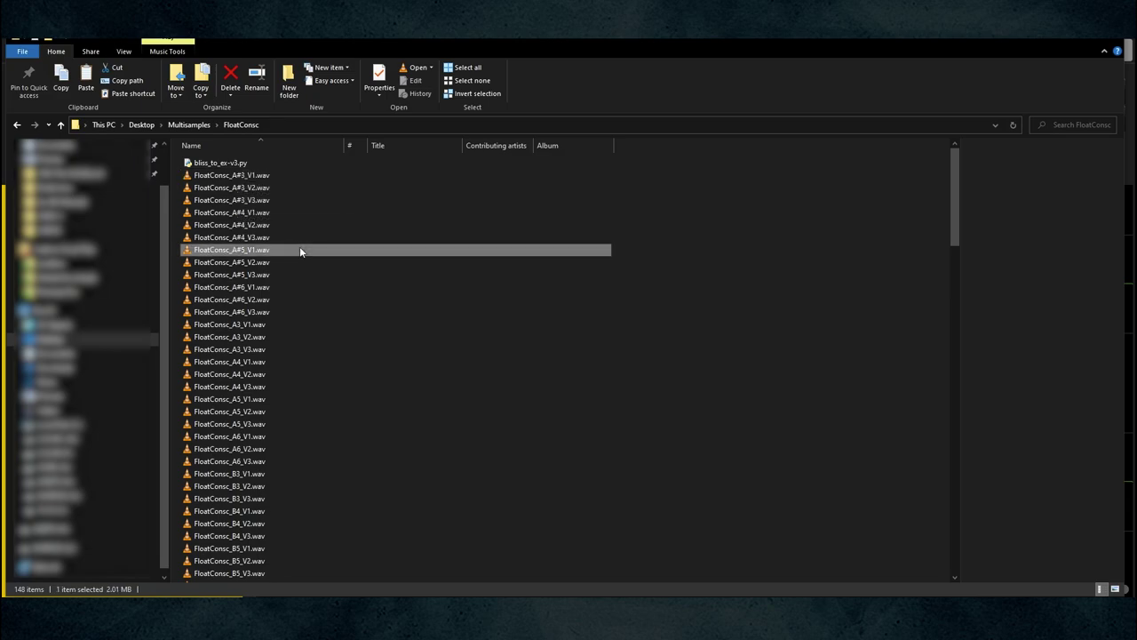
click(254, 177)
click(255, 188)
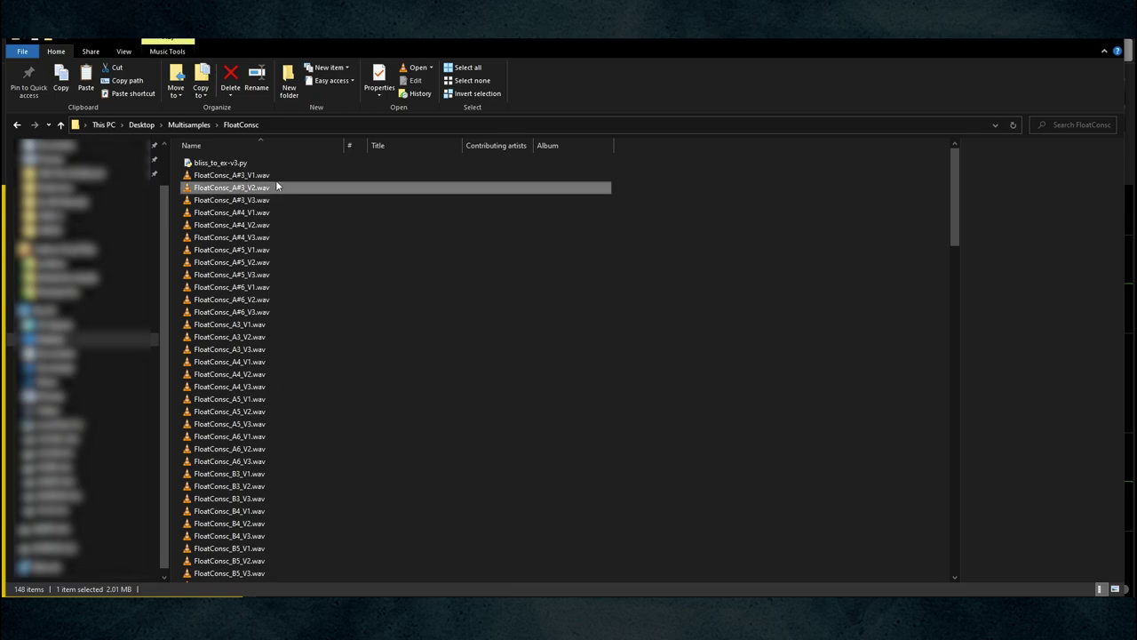
click(276, 177)
click(283, 187)
click(278, 176)
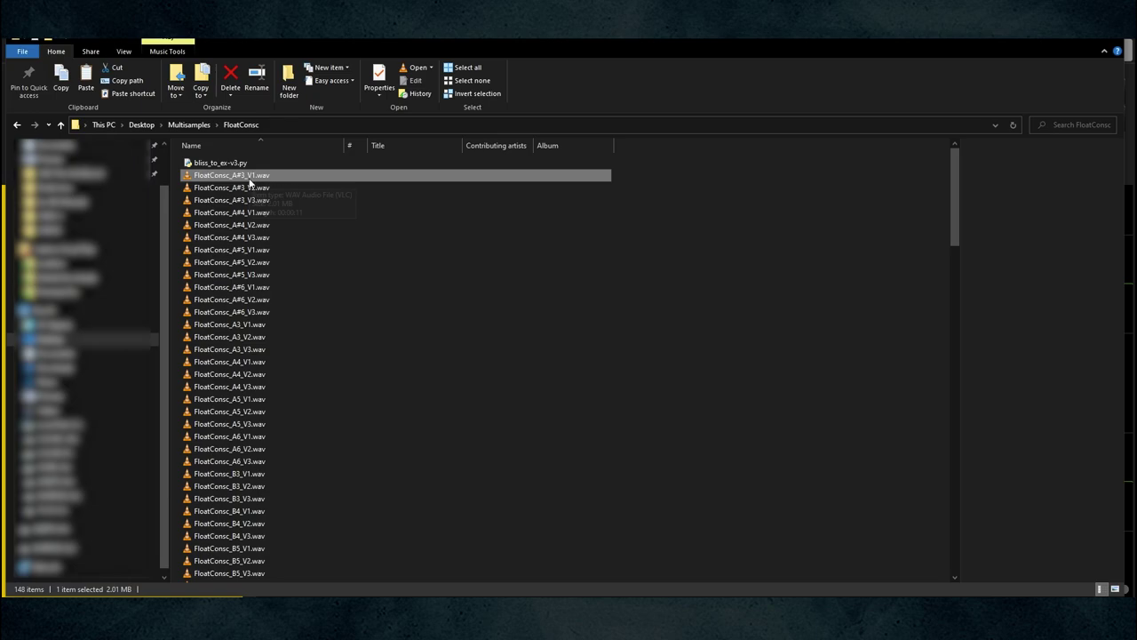
Delete bliss_to_ex-v3.py from the FloatConsc folder and return to the Multisamples folder
click(220, 165)
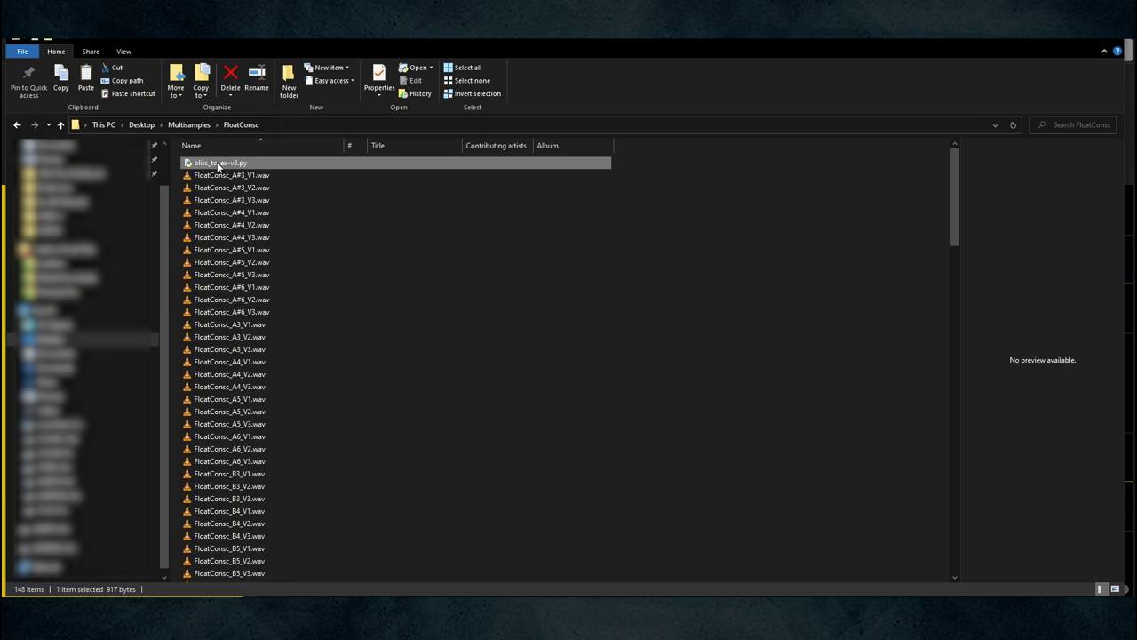
key(Delete)
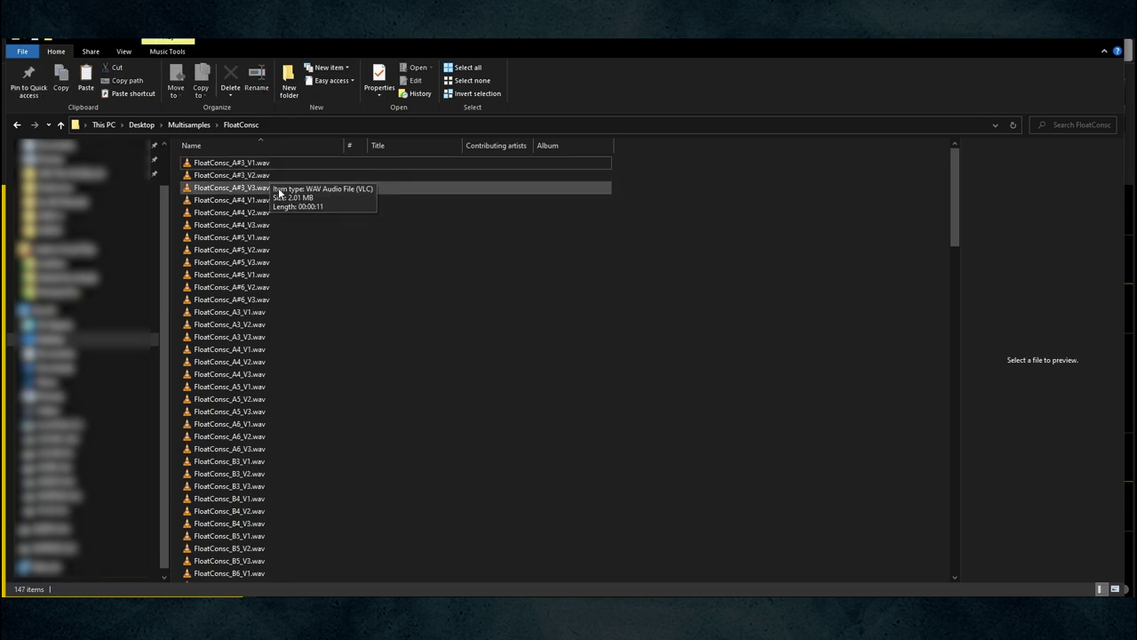
click(197, 125)
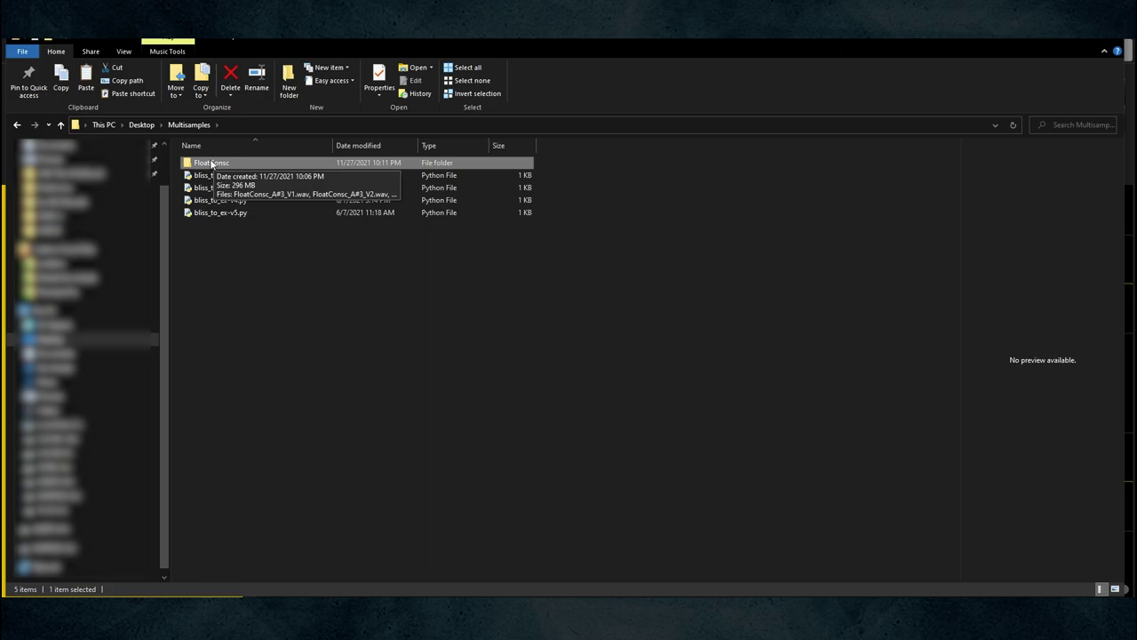
Review the renamed samples in the FloatConsc folder, especially the three A#3 velocity layers, and return to the Multisamples folder
click(231, 246)
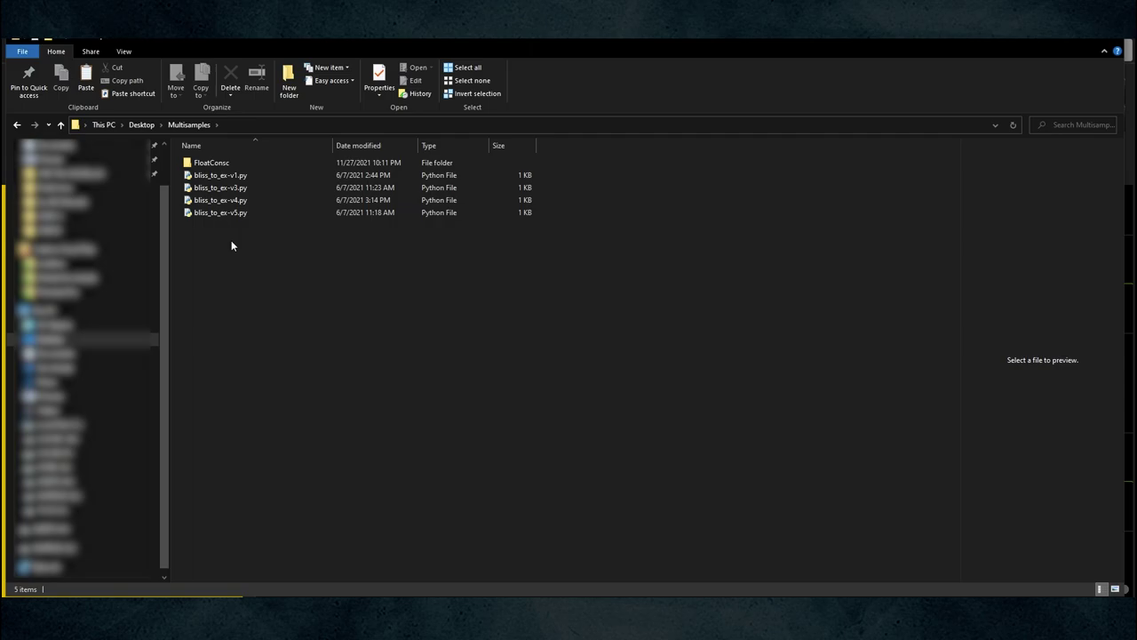
double_click(214, 164)
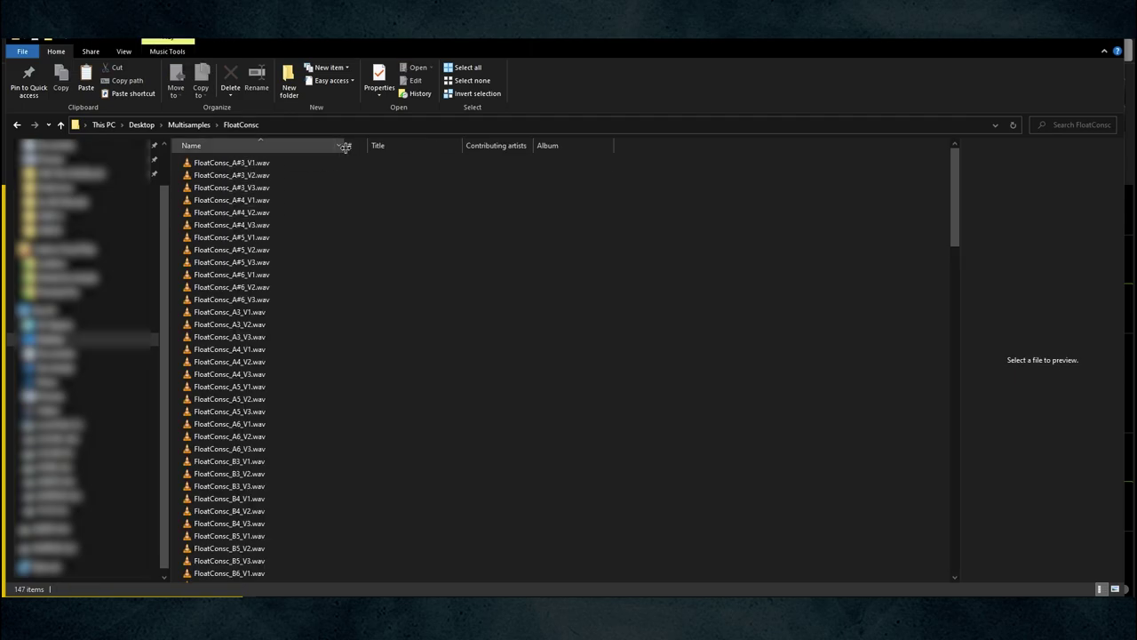
drag(345, 145, 311, 146)
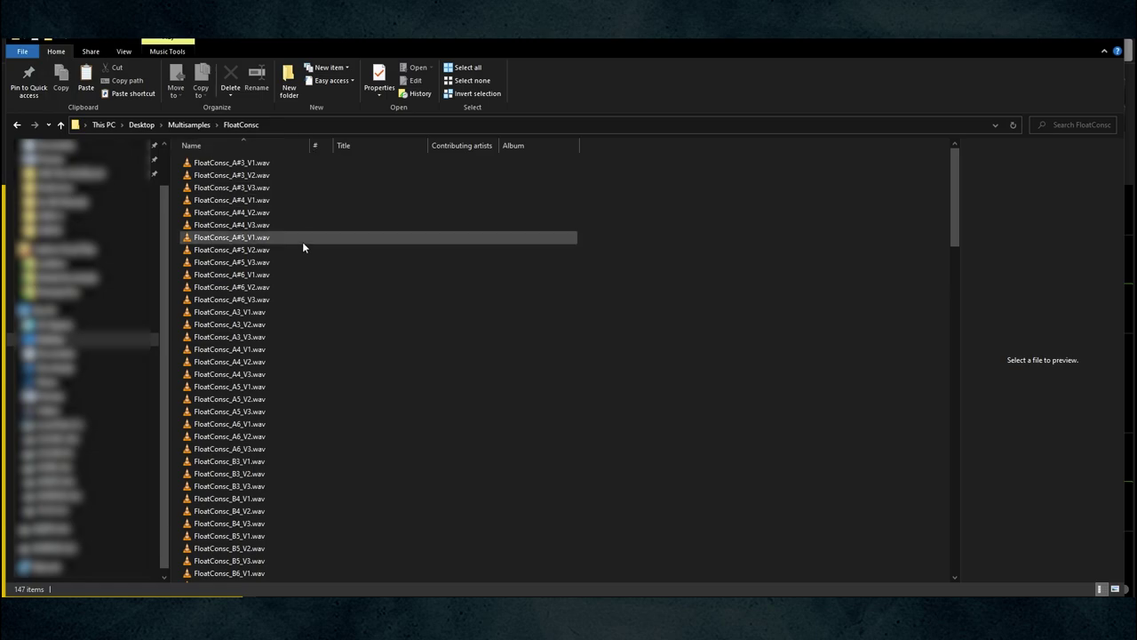
mouse_move(303, 247)
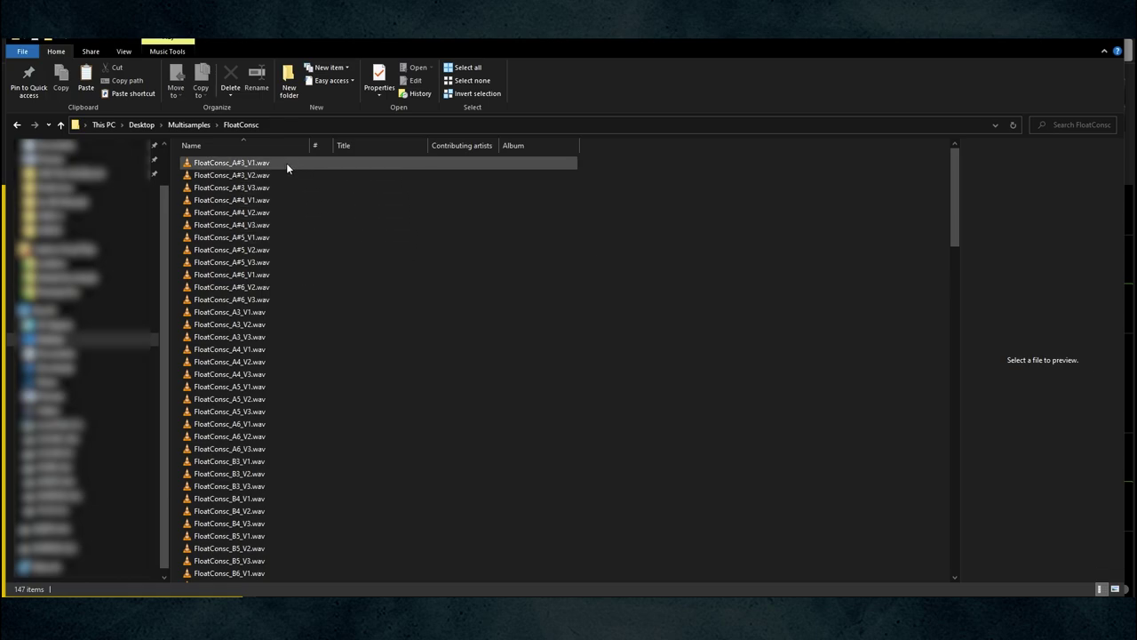
drag(285, 164, 268, 187)
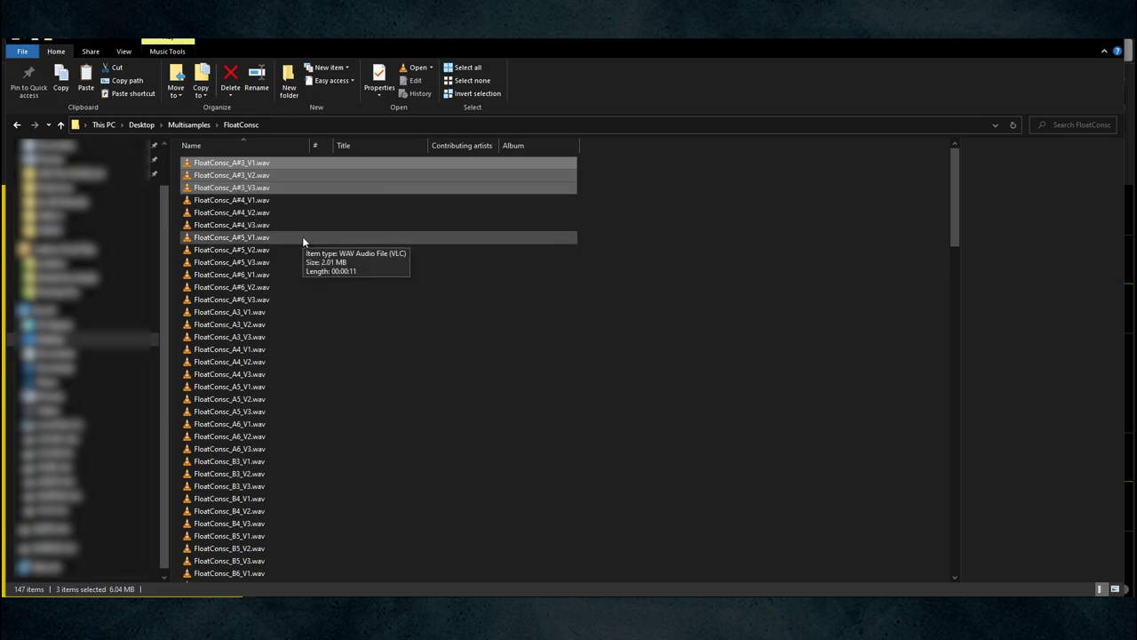
click(194, 125)
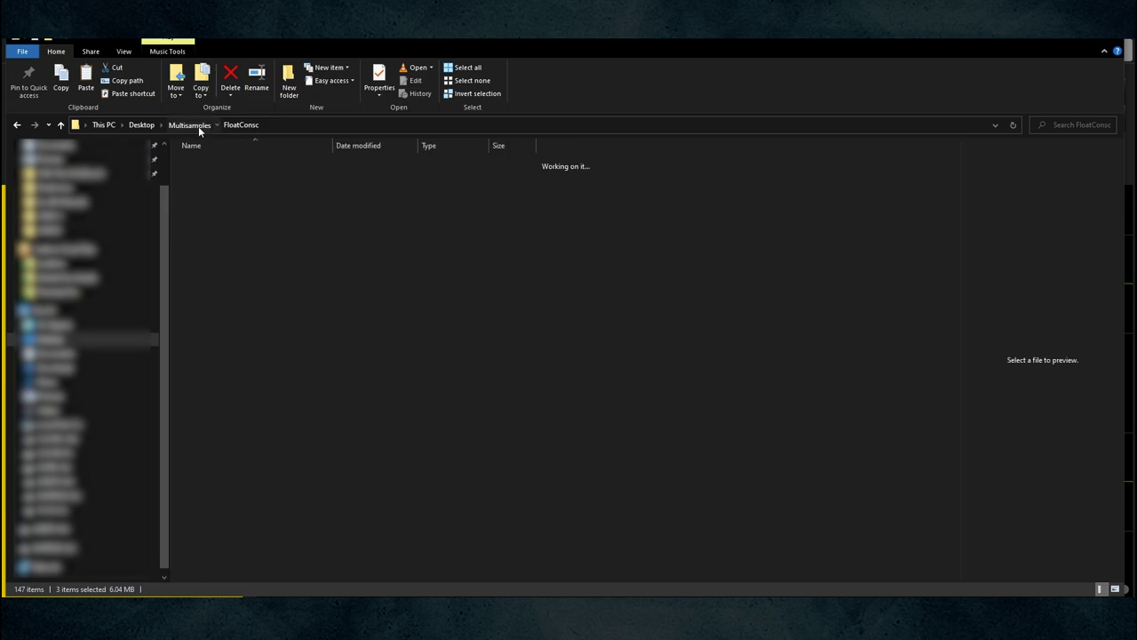
click(261, 266)
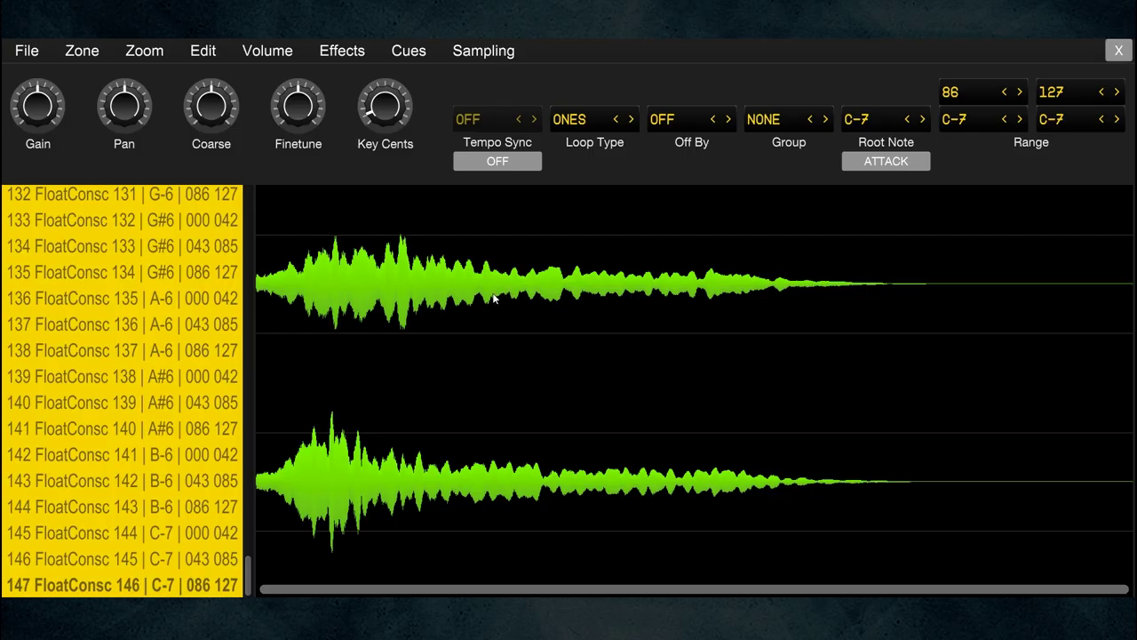
Switch to Bliss, open the Omnisphere instrument editor and try out the Textures Playable patches from For Whom the Bell Tolls to Full Bandwidth, keeping Full Bandwidth
click(482, 53)
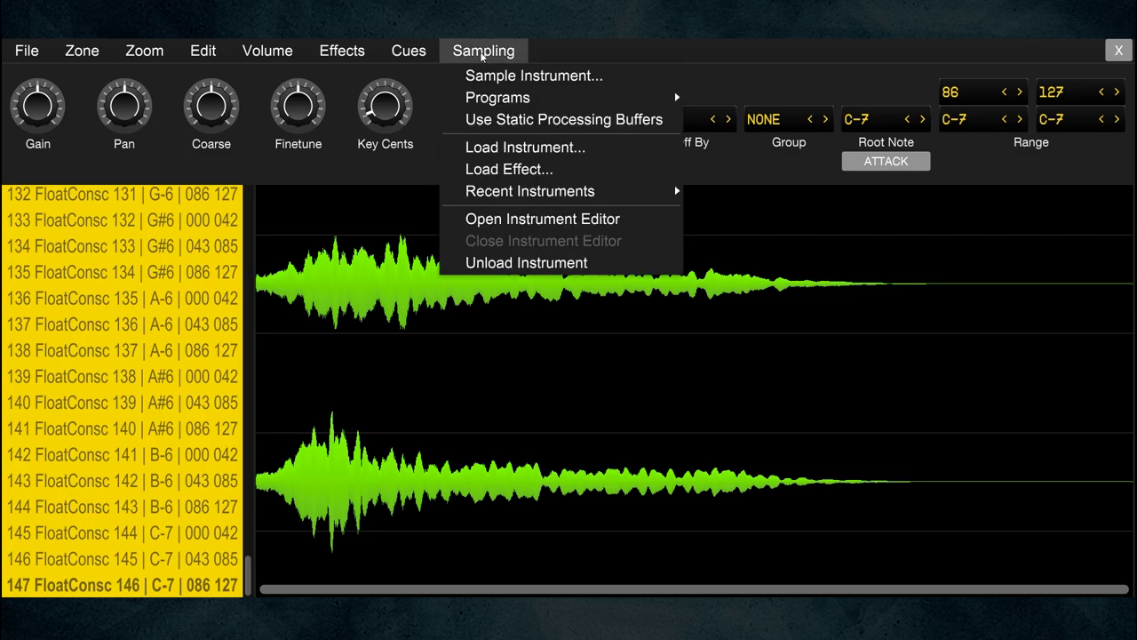
click(488, 223)
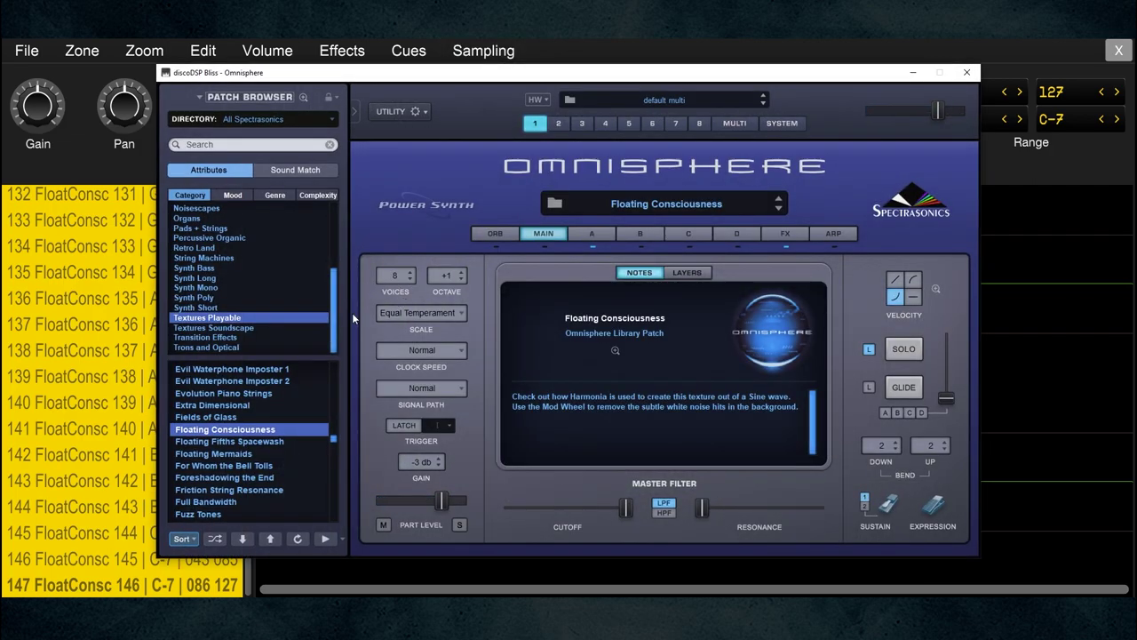
click(239, 466)
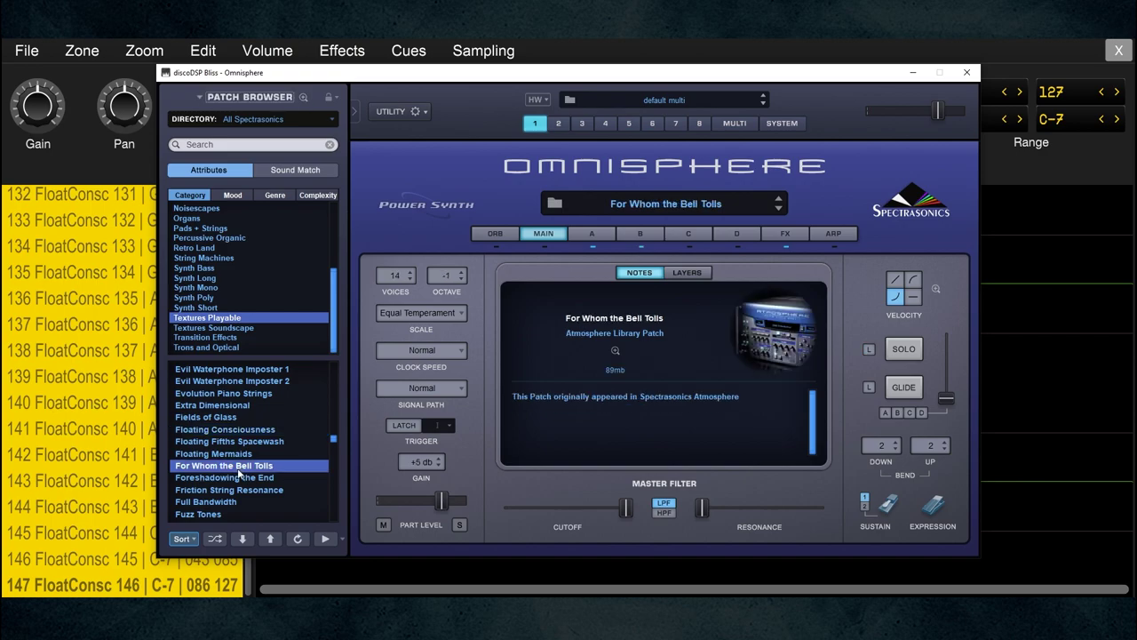
click(229, 480)
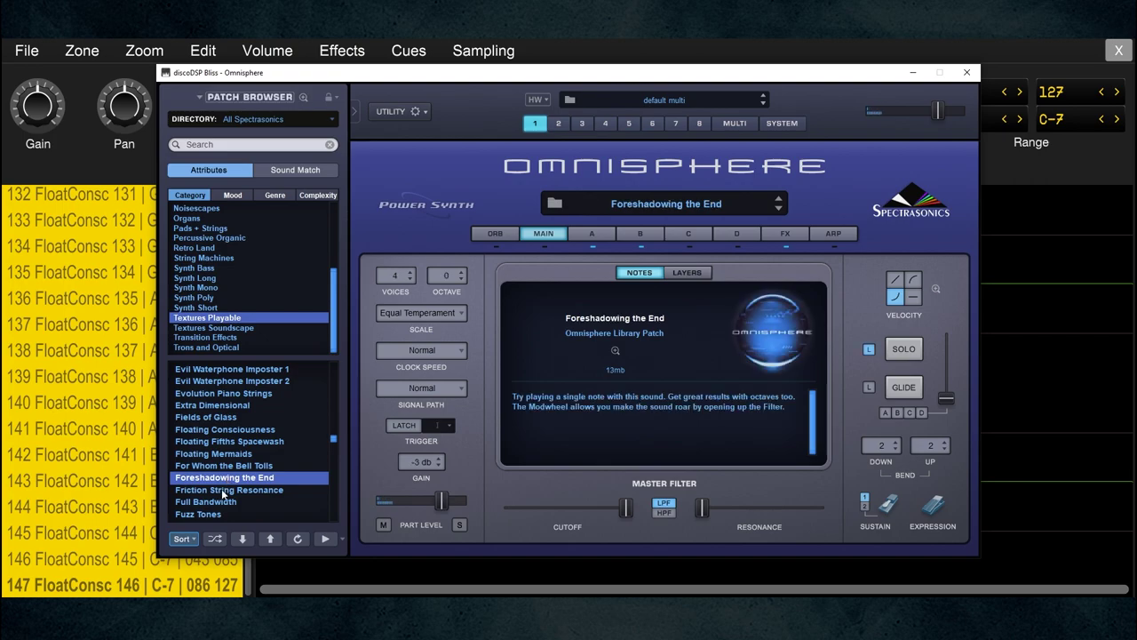
click(224, 491)
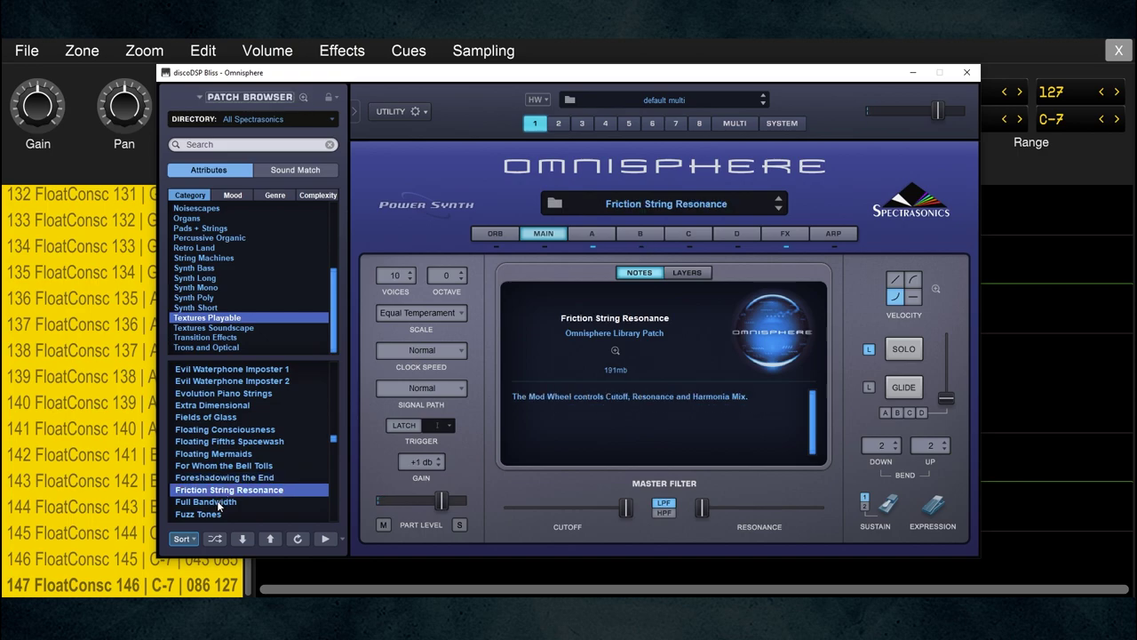
click(219, 502)
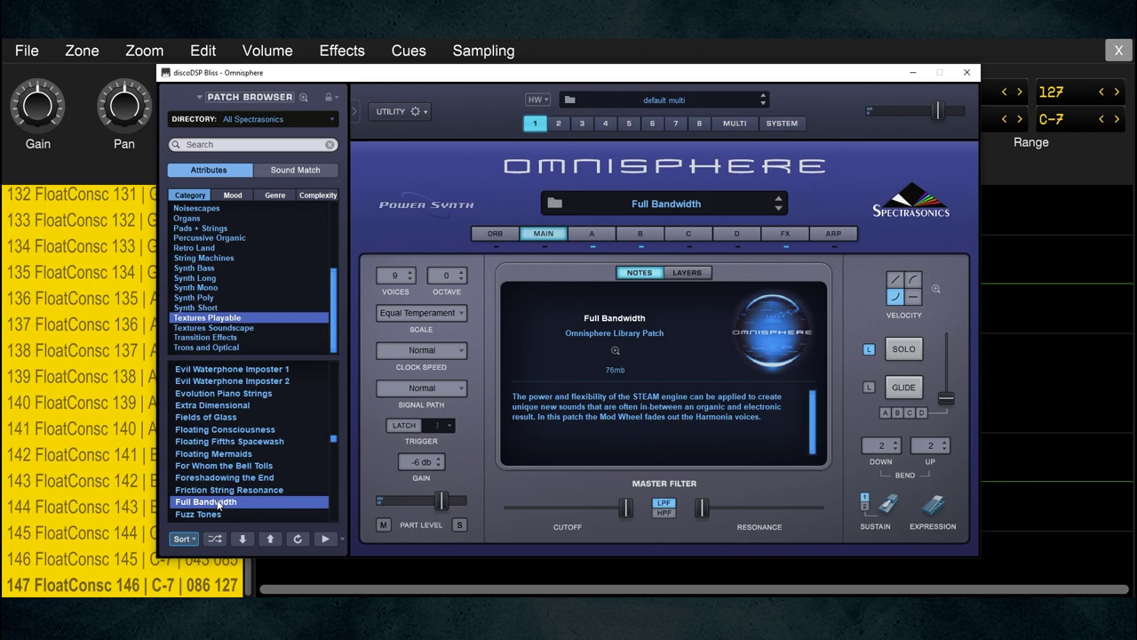
Set up instrument sampling for the loaded patch with 1 velocity interval and a tail of 4 seconds
click(485, 51)
click(481, 72)
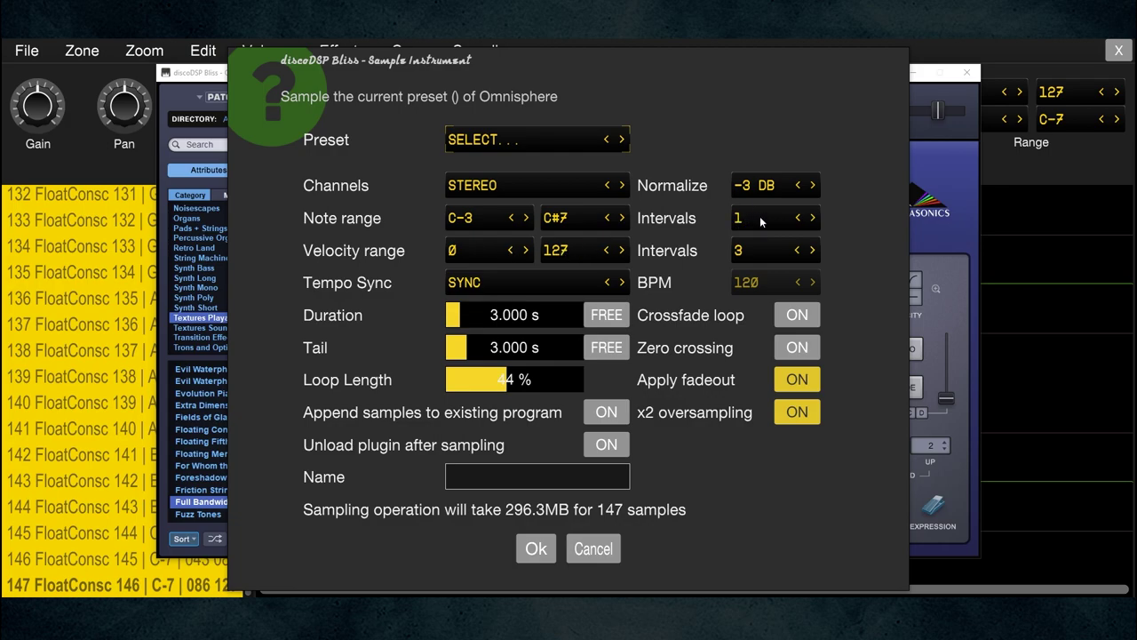
click(798, 254)
click(798, 254)
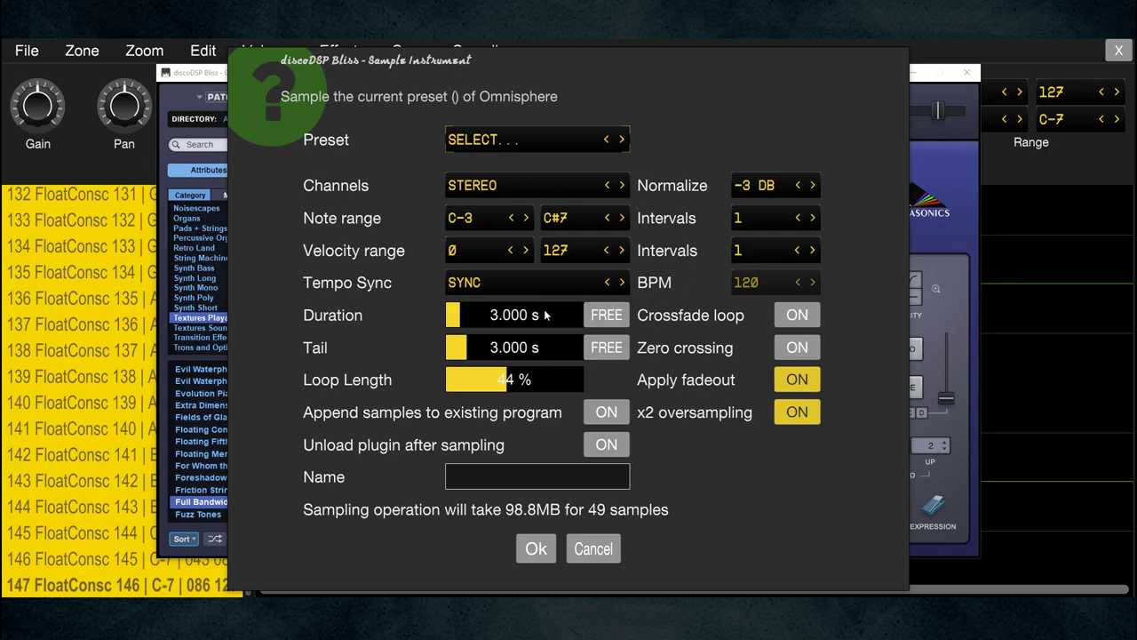
double_click(480, 348)
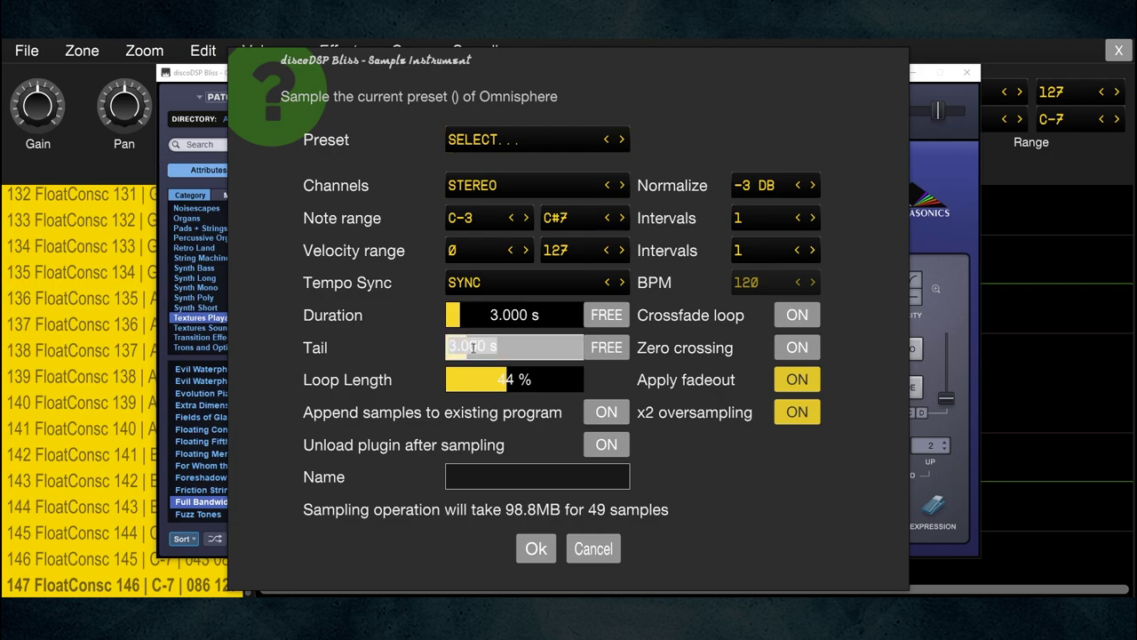
key(BackSpace)
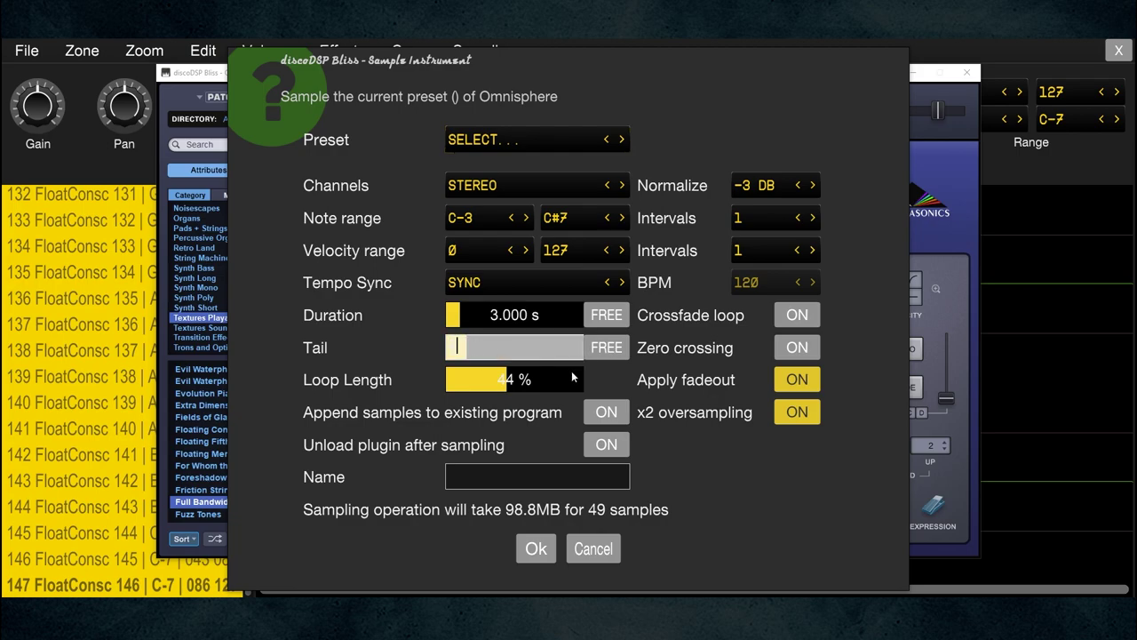
text(4)
key(Return)
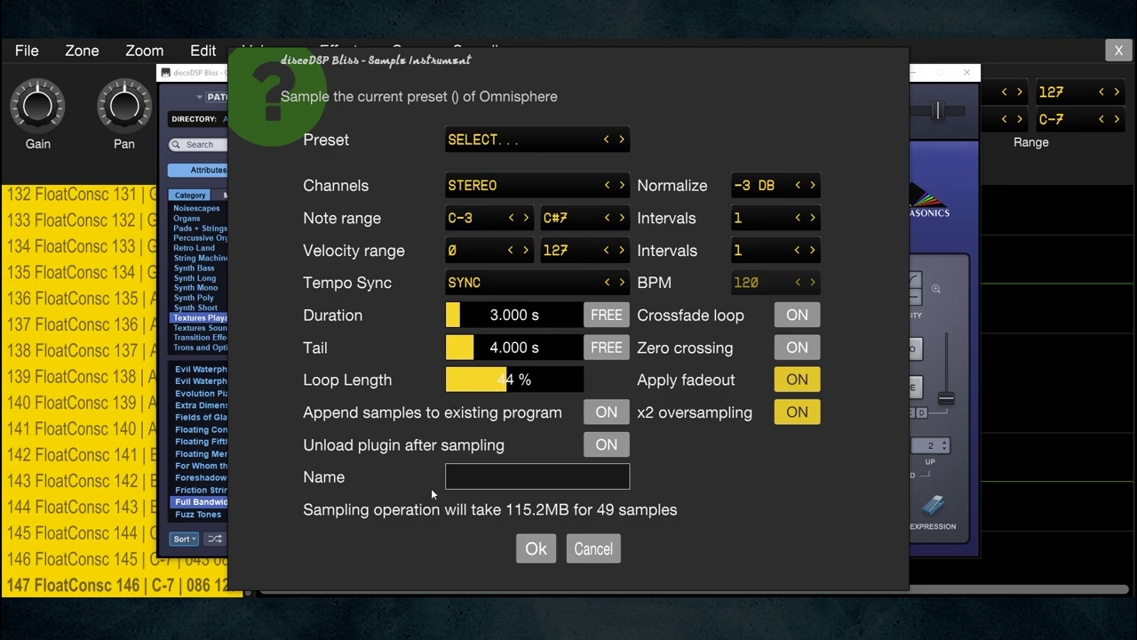
Name the sampled program FullBand and start the sampling
click(484, 477)
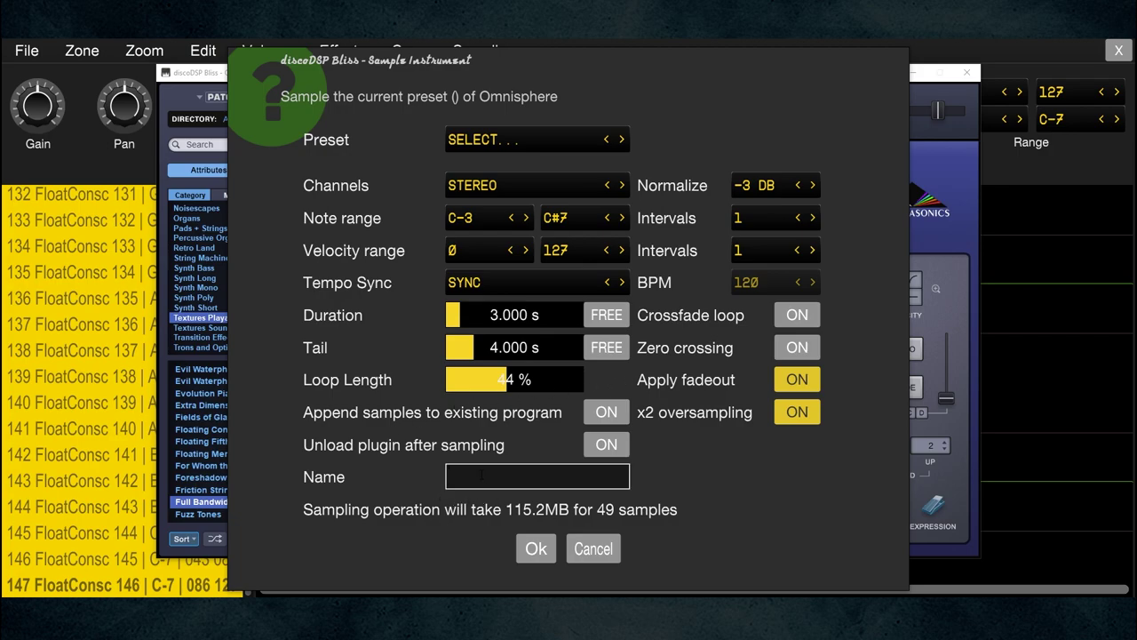
text(FullBand)
click(536, 549)
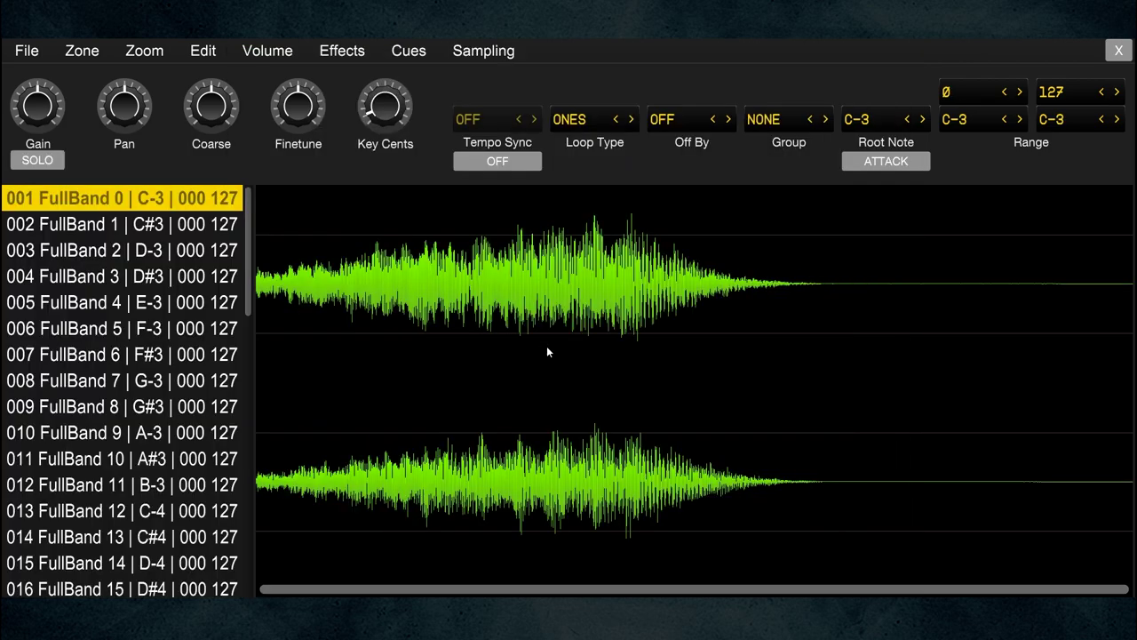
Inspect the waveforms of the sampled FullBand zones from C-3 up to G-3
click(190, 222)
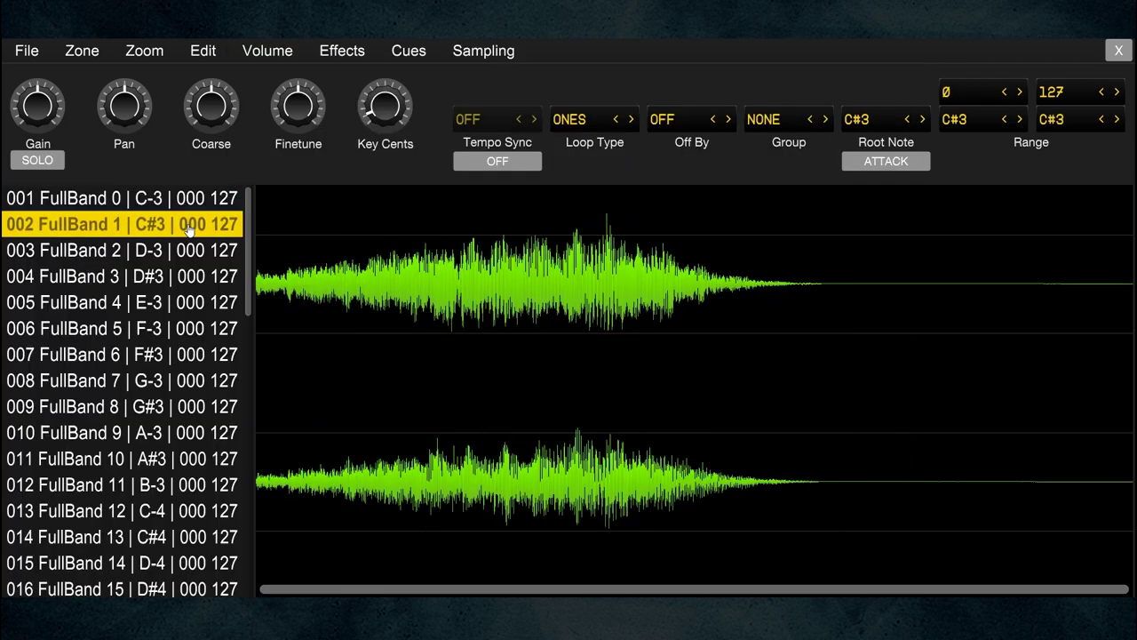
click(186, 252)
click(199, 229)
click(189, 203)
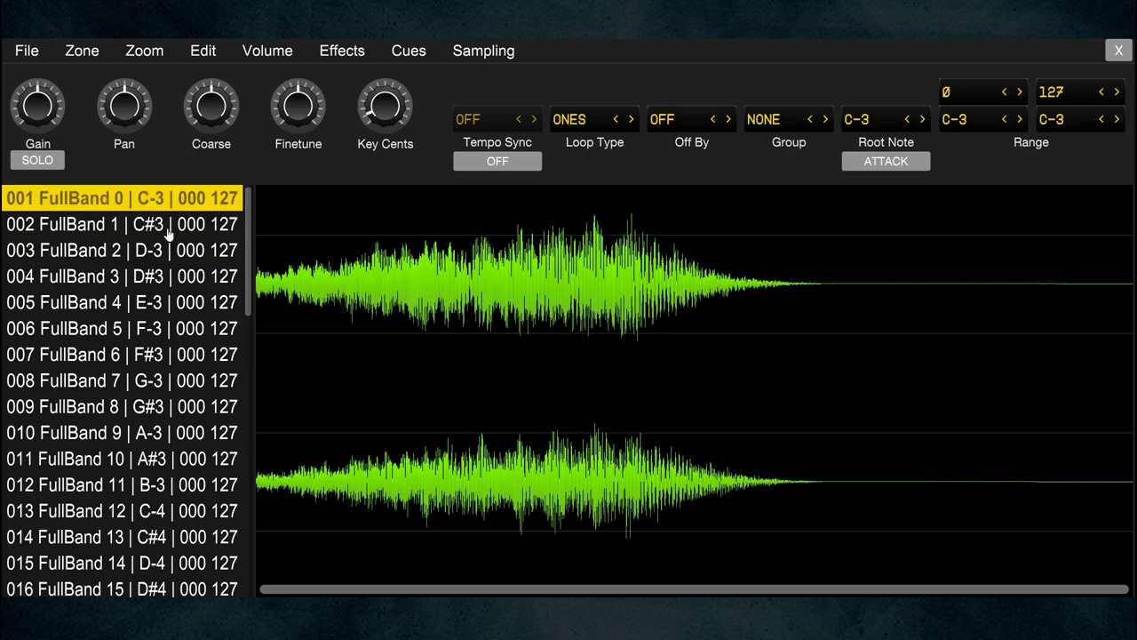
click(169, 231)
click(173, 249)
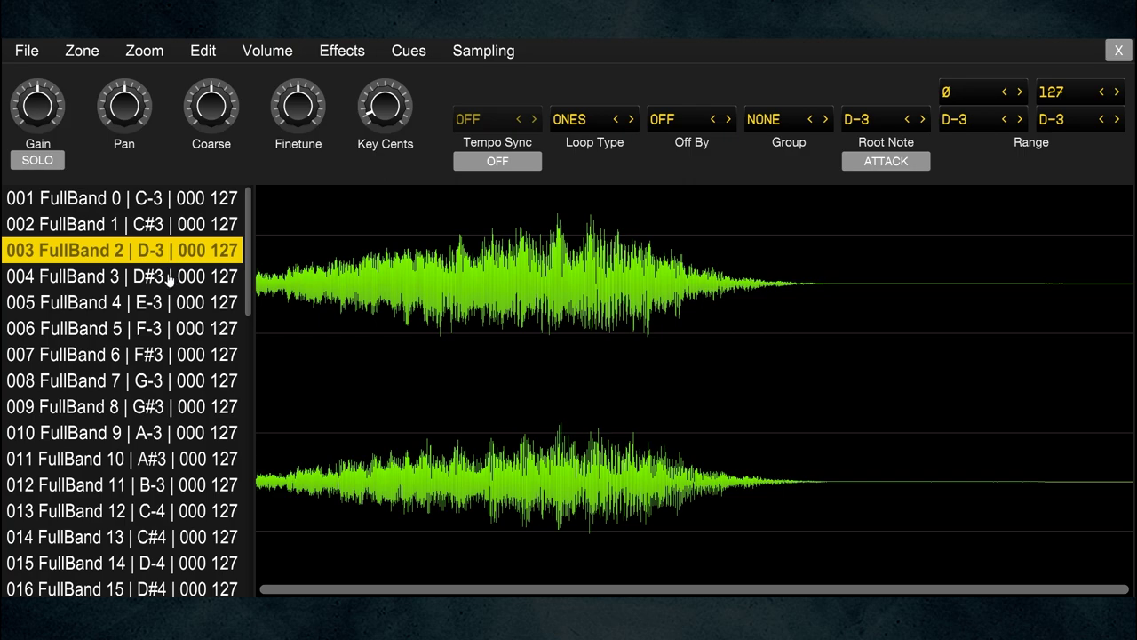
click(169, 277)
click(165, 302)
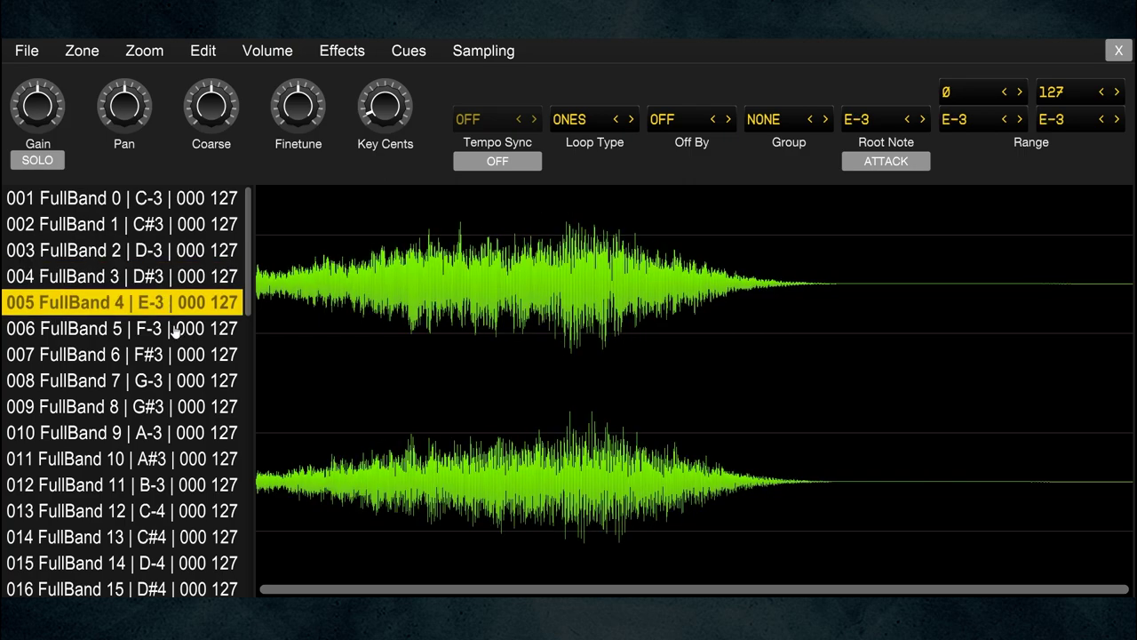
click(177, 330)
click(175, 355)
click(174, 378)
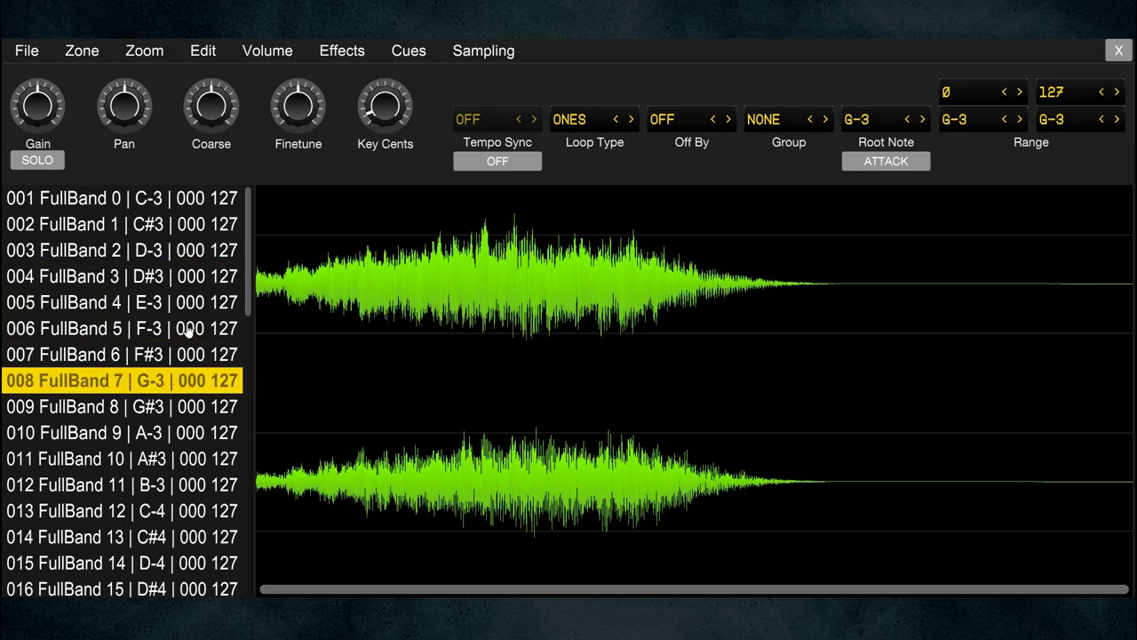
Export all FullBand zones as WAV files to the Multisamples folder on the Desktop under the name FullBand
key(shift+End)
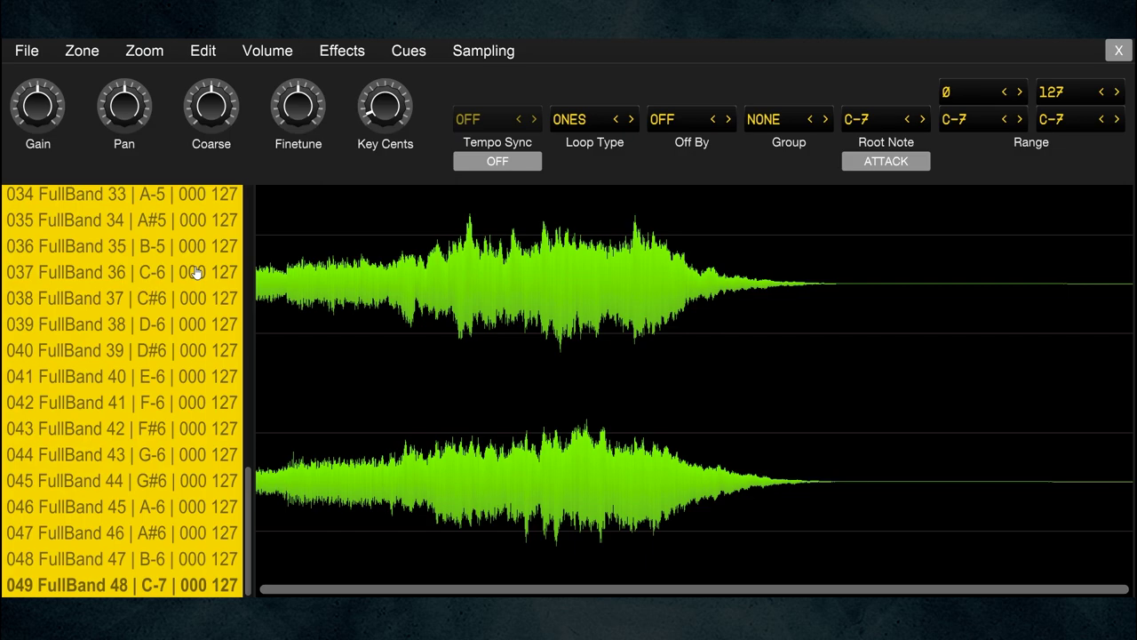
click(83, 52)
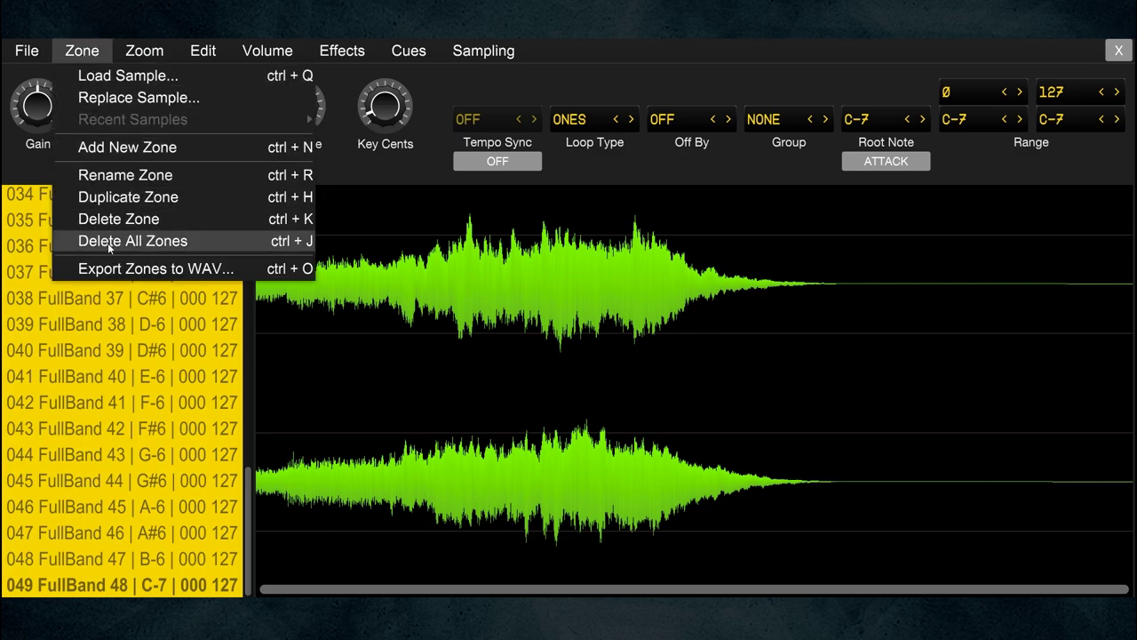
click(122, 269)
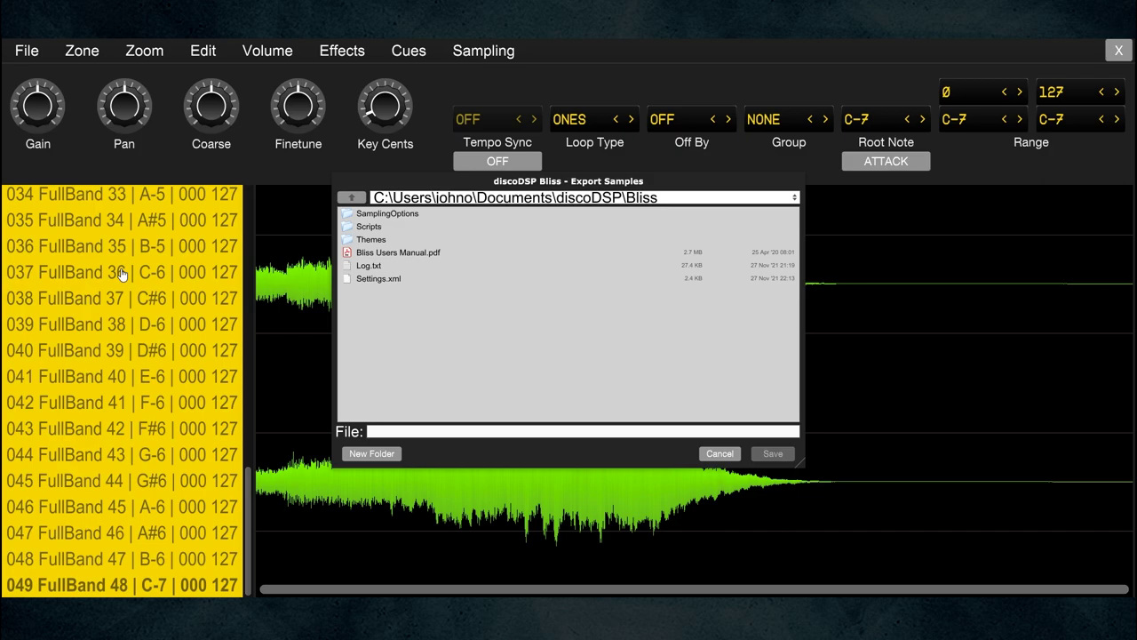
click(622, 197)
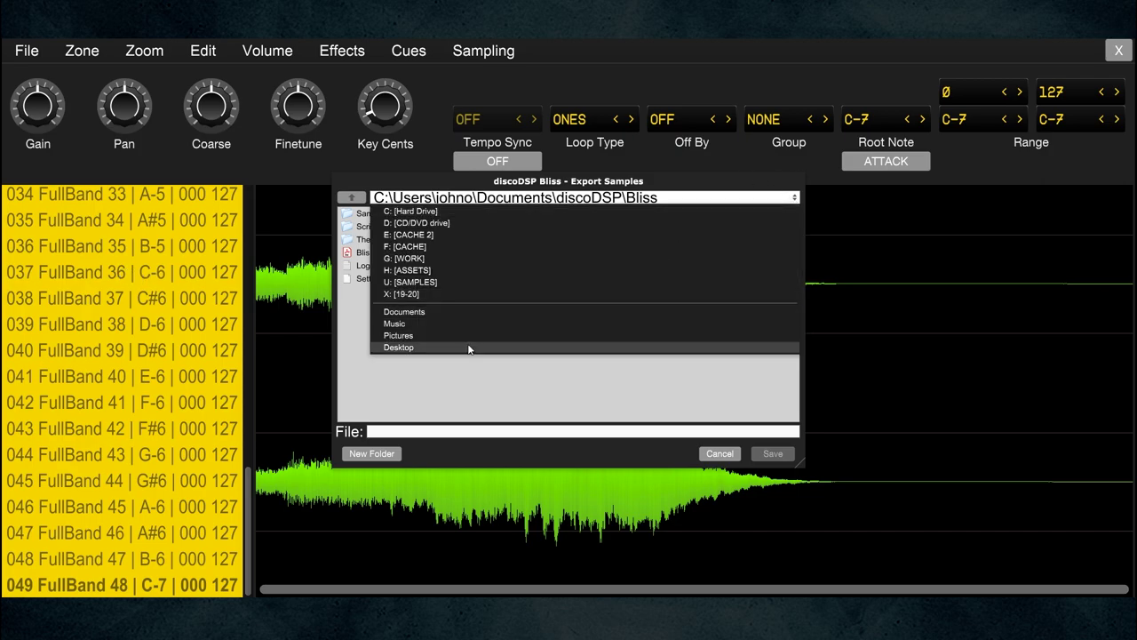
click(469, 348)
click(396, 357)
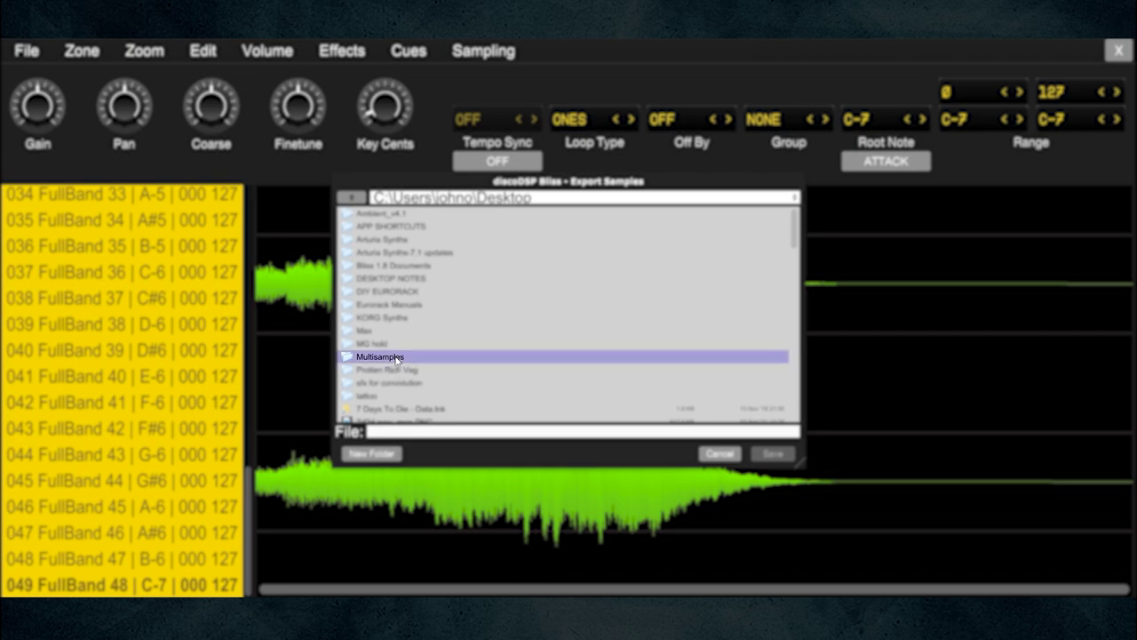
double_click(396, 357)
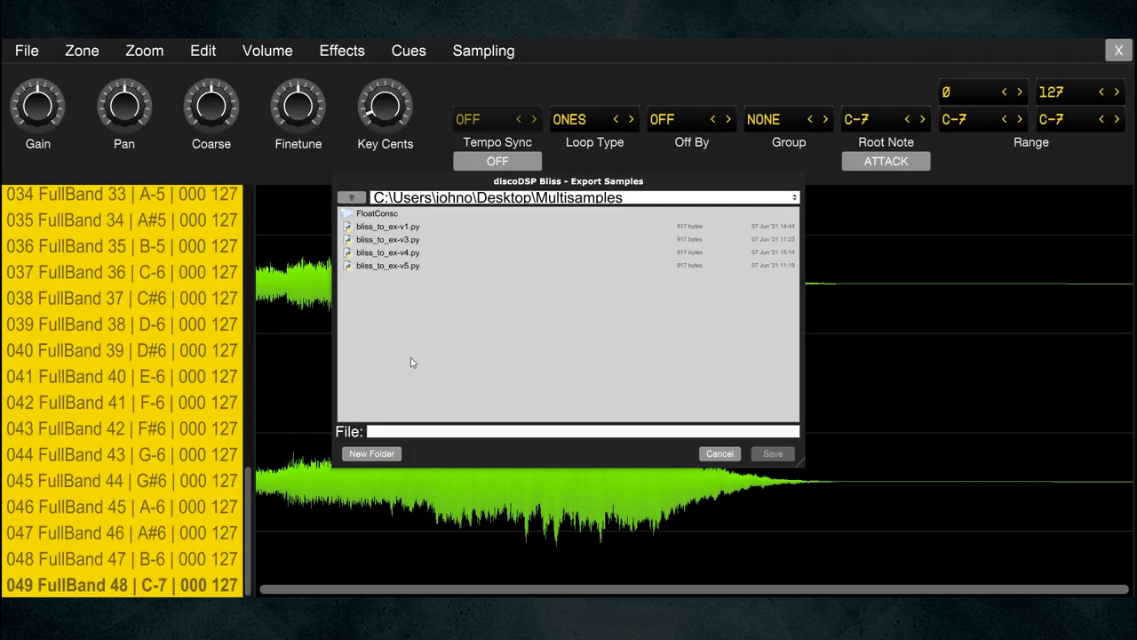
click(387, 432)
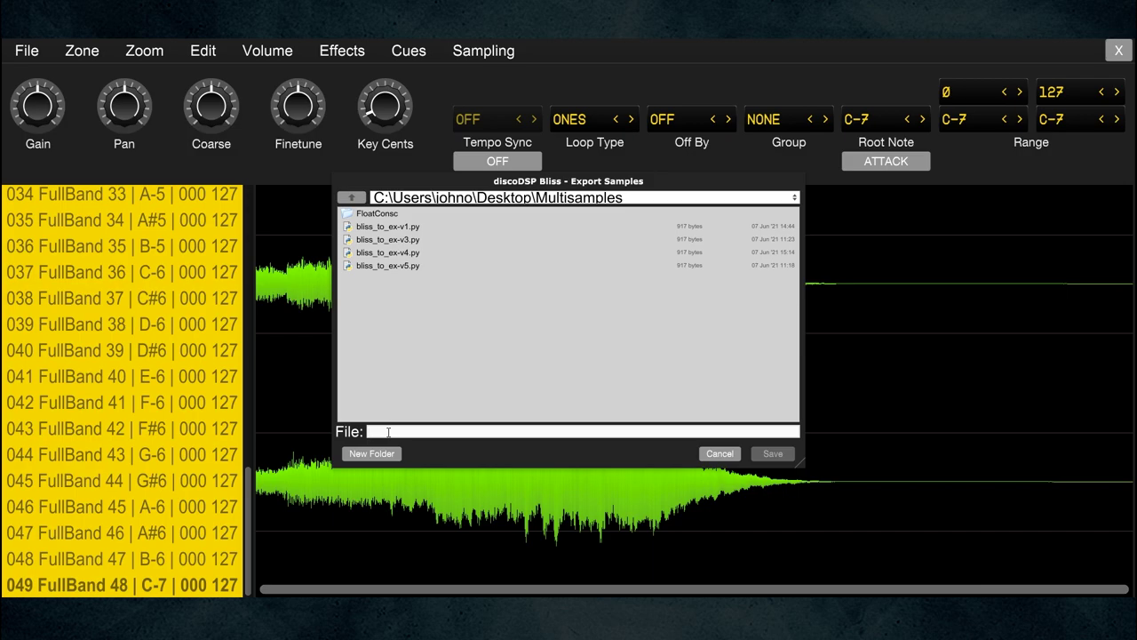
text(Full)
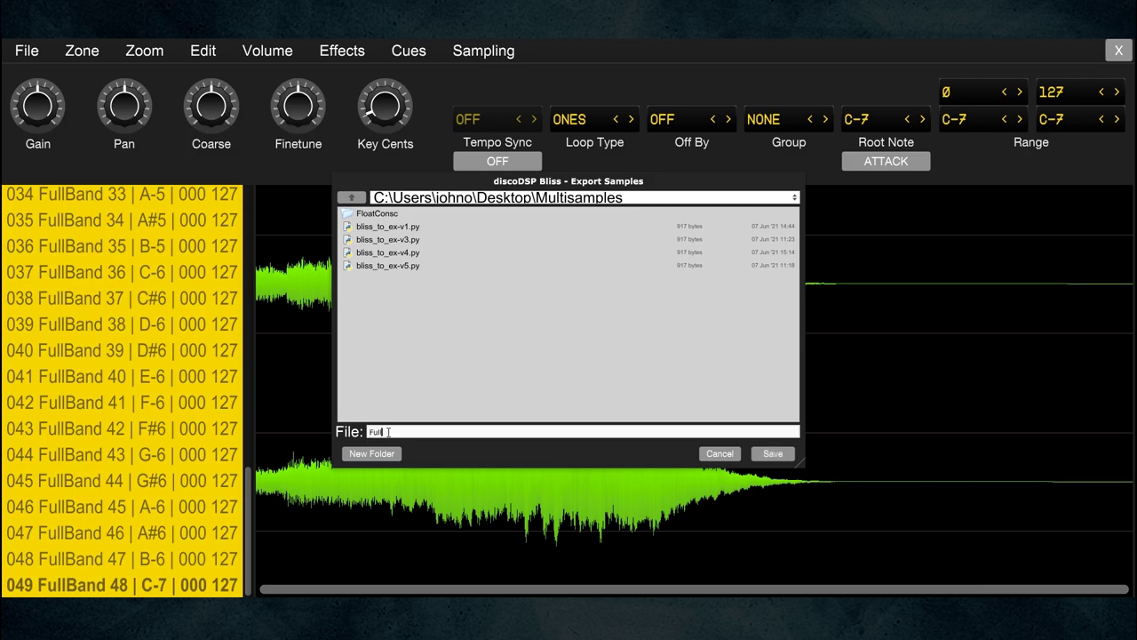
text(Band)
click(773, 453)
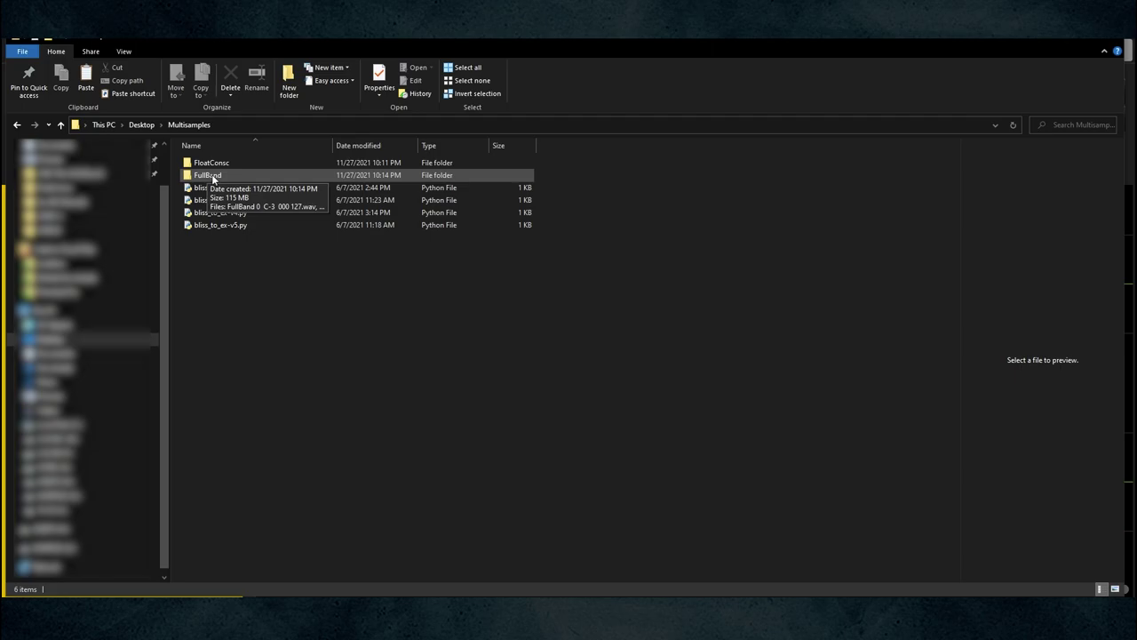
Open the exported FullBand folder, widen the Name column and examine the full WAV file names
double_click(212, 176)
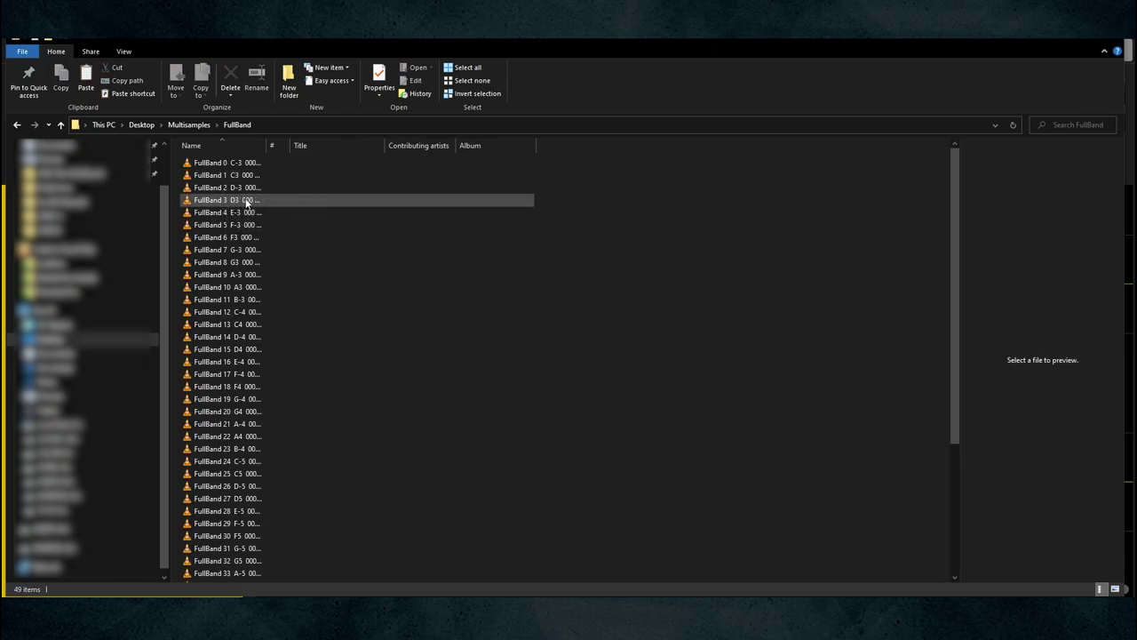
click(263, 146)
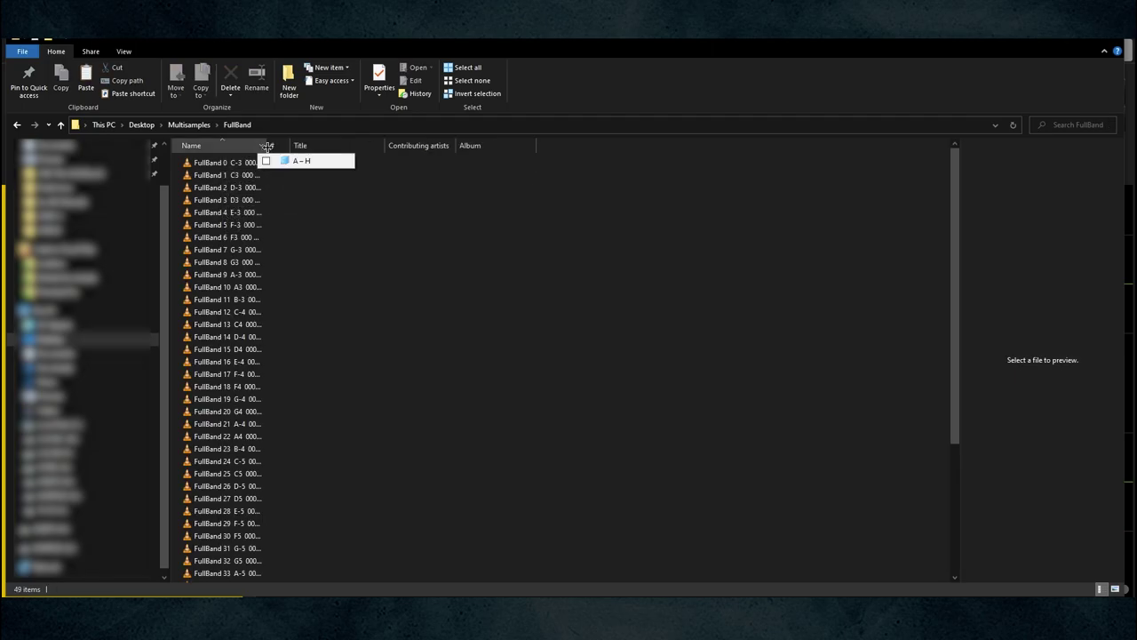
drag(267, 147, 308, 144)
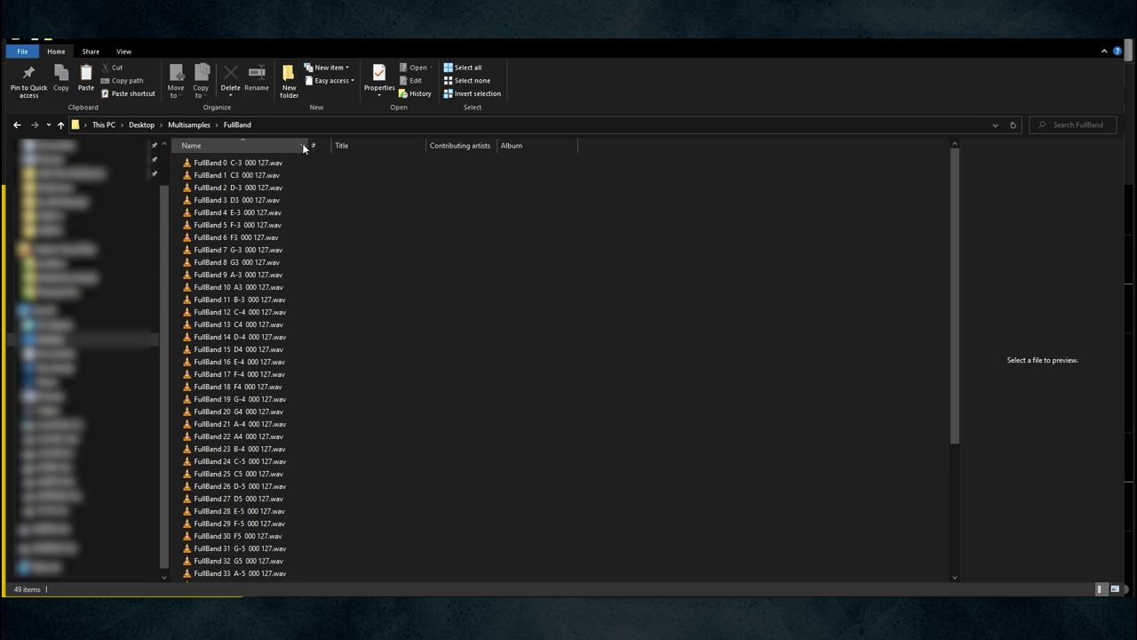
click(260, 177)
click(263, 189)
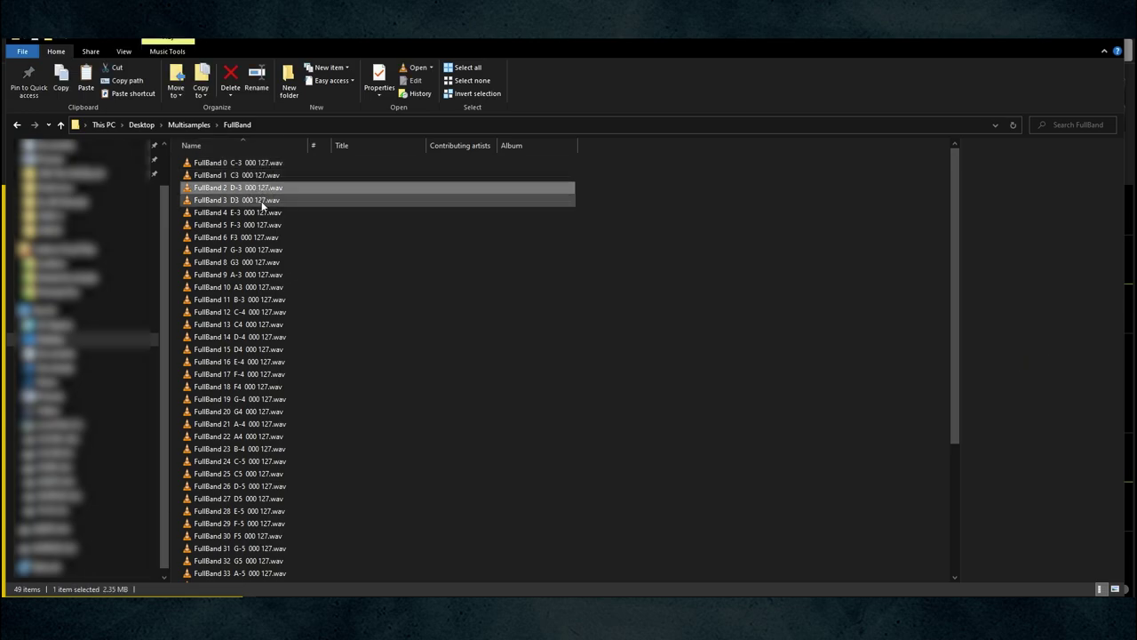
click(261, 201)
click(260, 213)
click(259, 226)
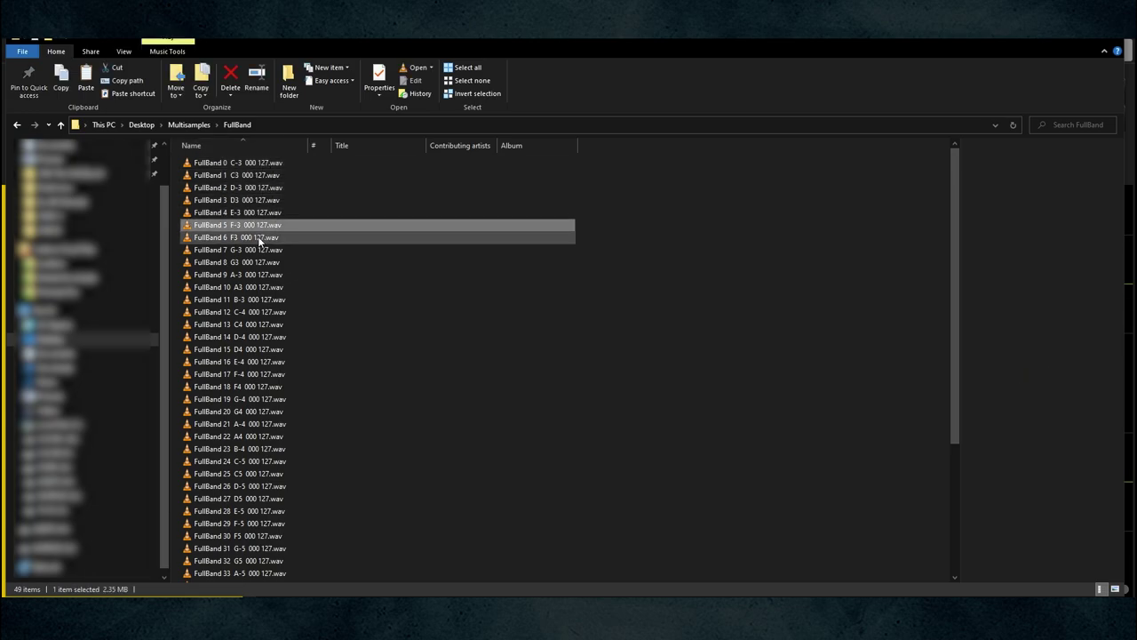
click(260, 238)
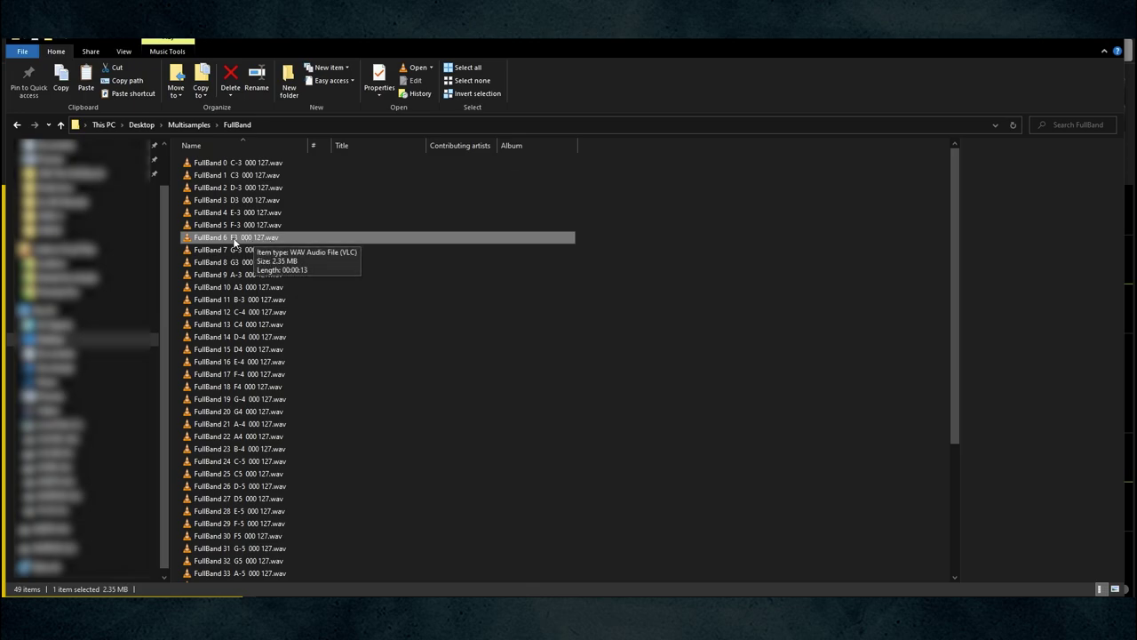
Copy bliss_to_ex-v1.py from the Multisamples folder into the FullBand folder and run it there to rename the WAV files
click(17, 126)
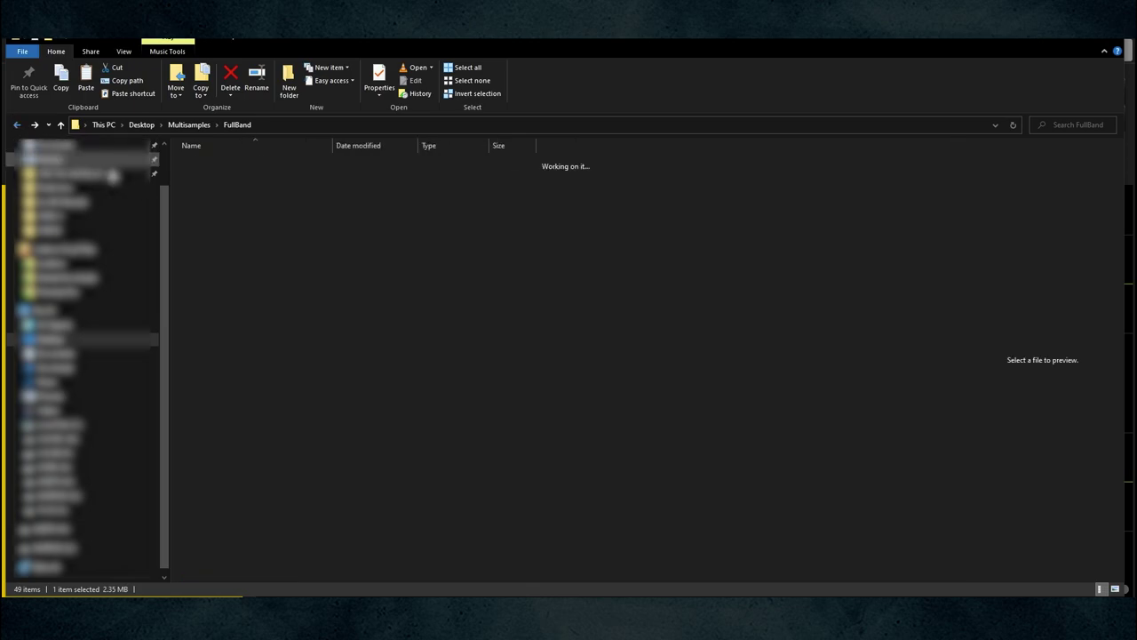
click(238, 191)
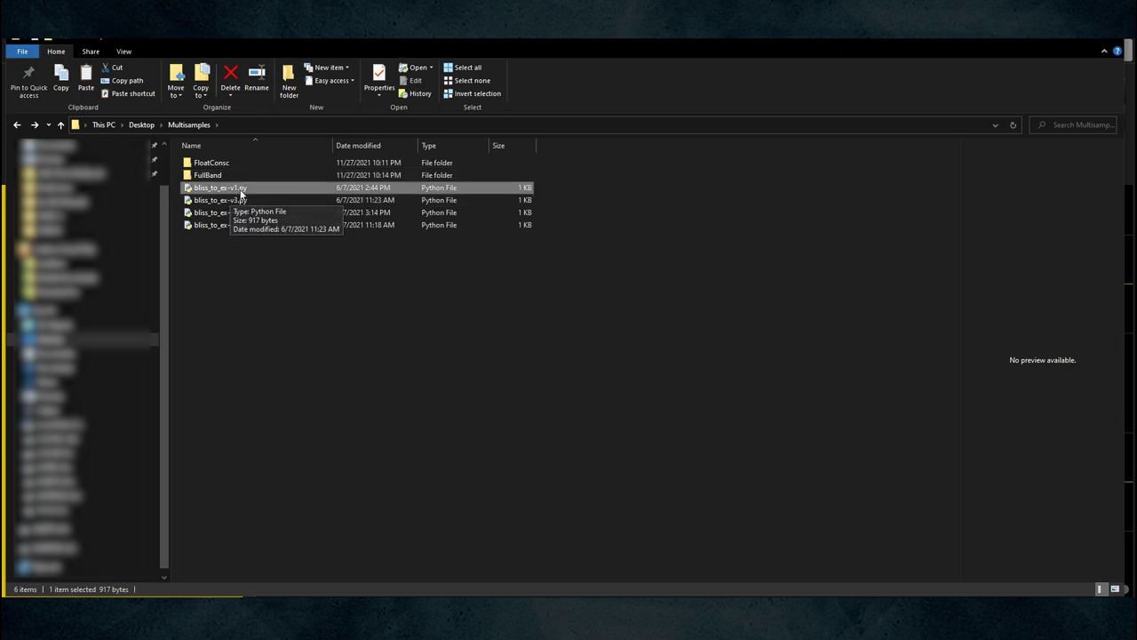
double_click(208, 175)
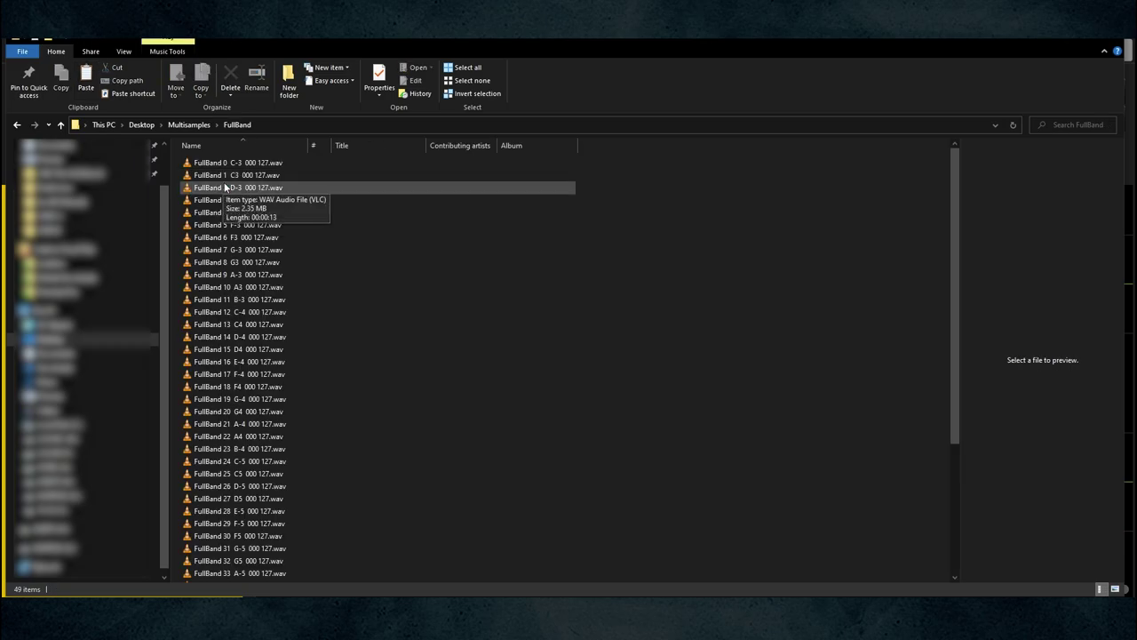
key(ctrl+v)
double_click(209, 165)
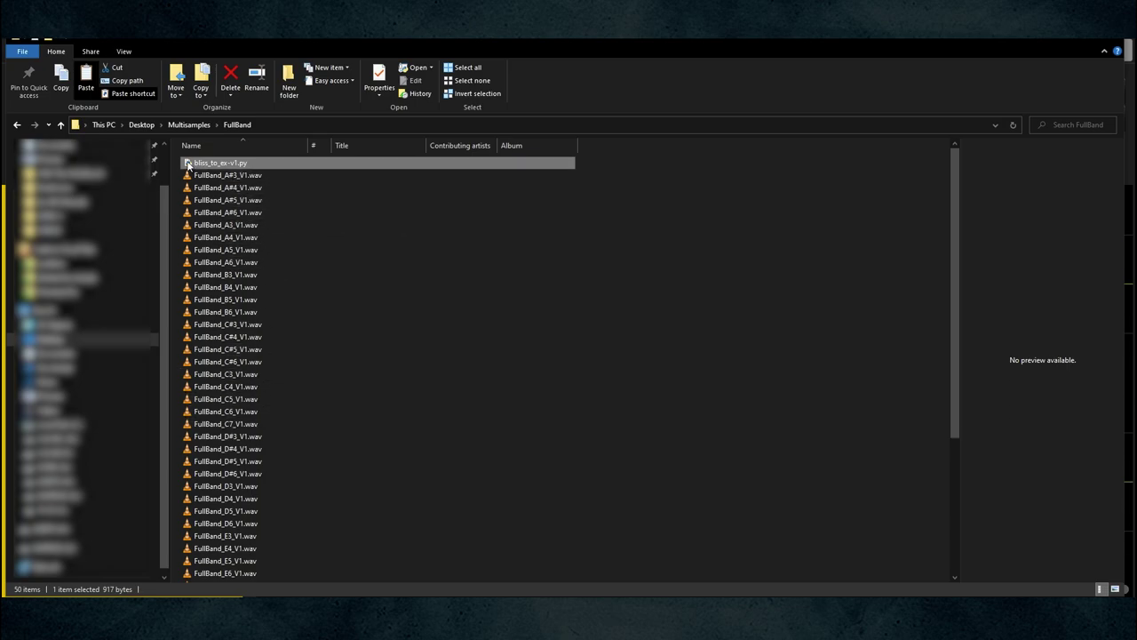
Delete the bliss_to_ex-v1.py copy from the FullBand folder and return to the Multisamples folder
key(Delete)
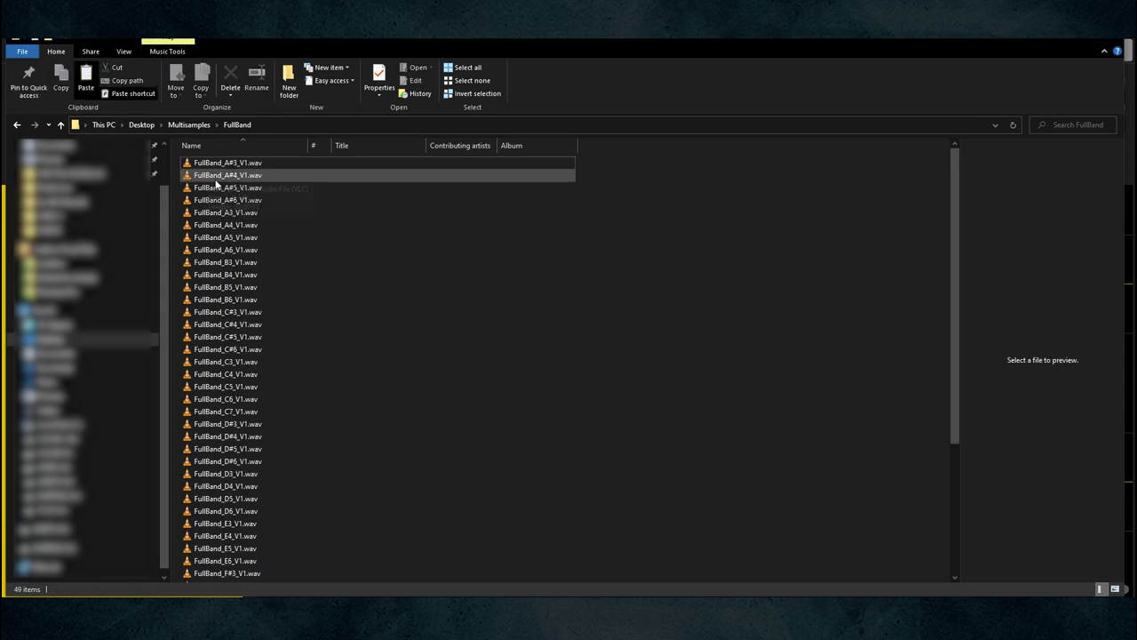
click(190, 124)
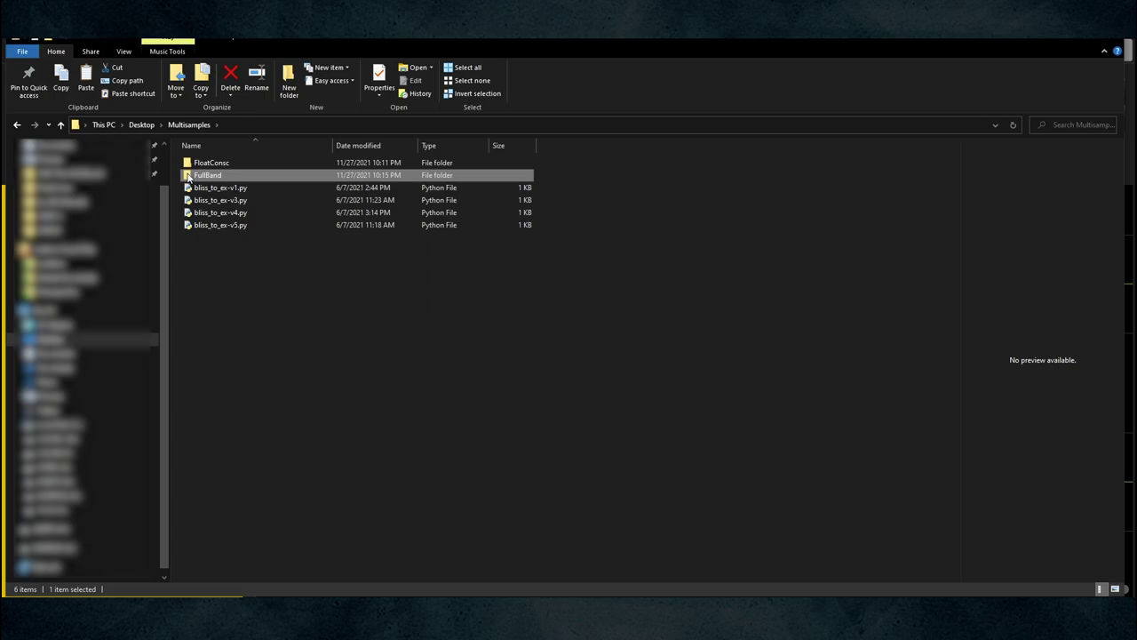
mouse_move(189, 178)
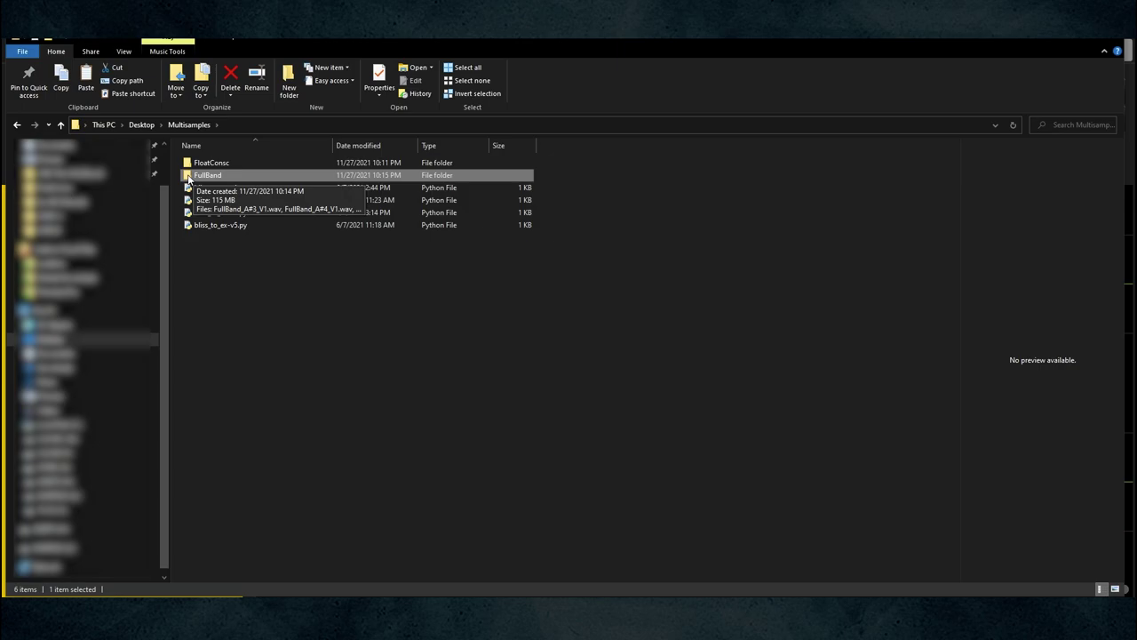
click(236, 264)
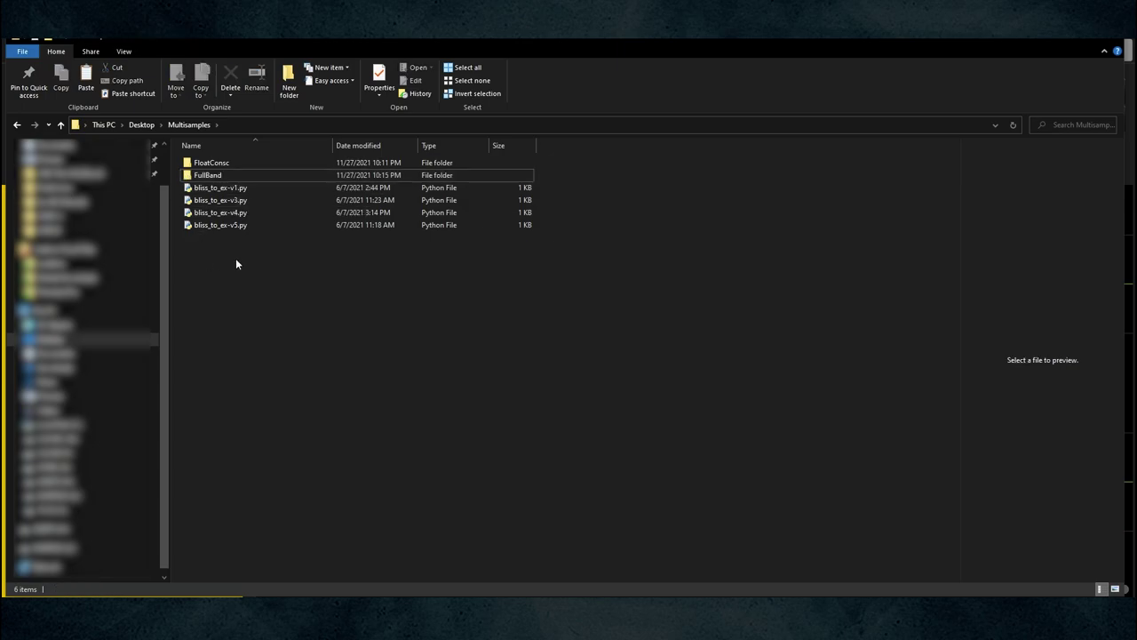